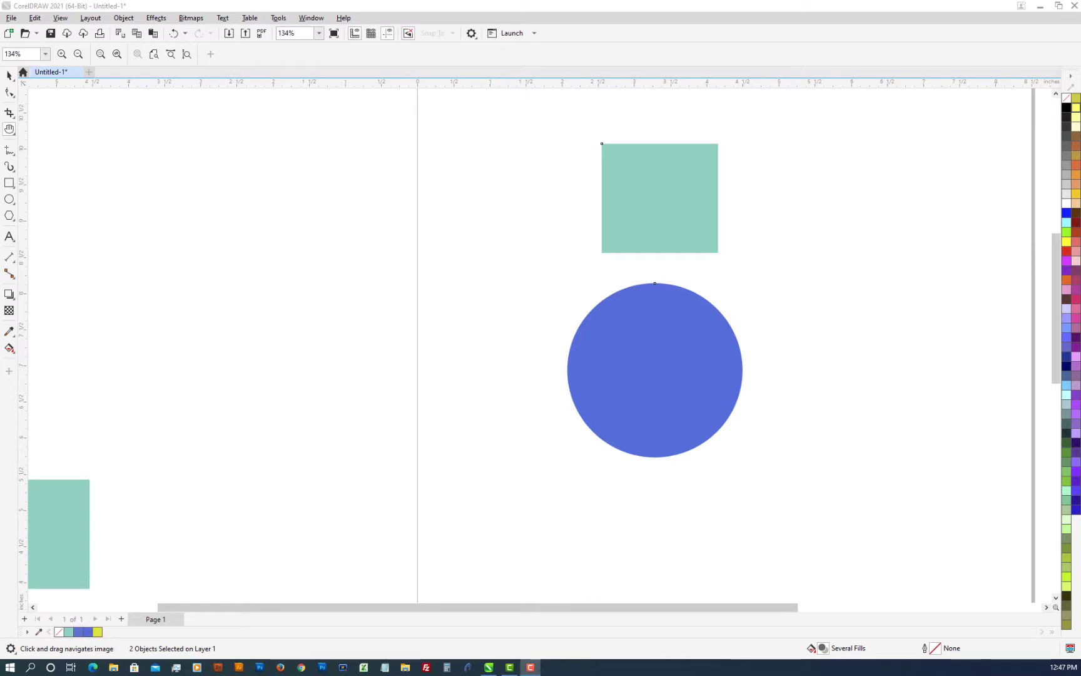
Step: Nudge the blue circle right to centre it under the teal square, then select both shapes
key("space")
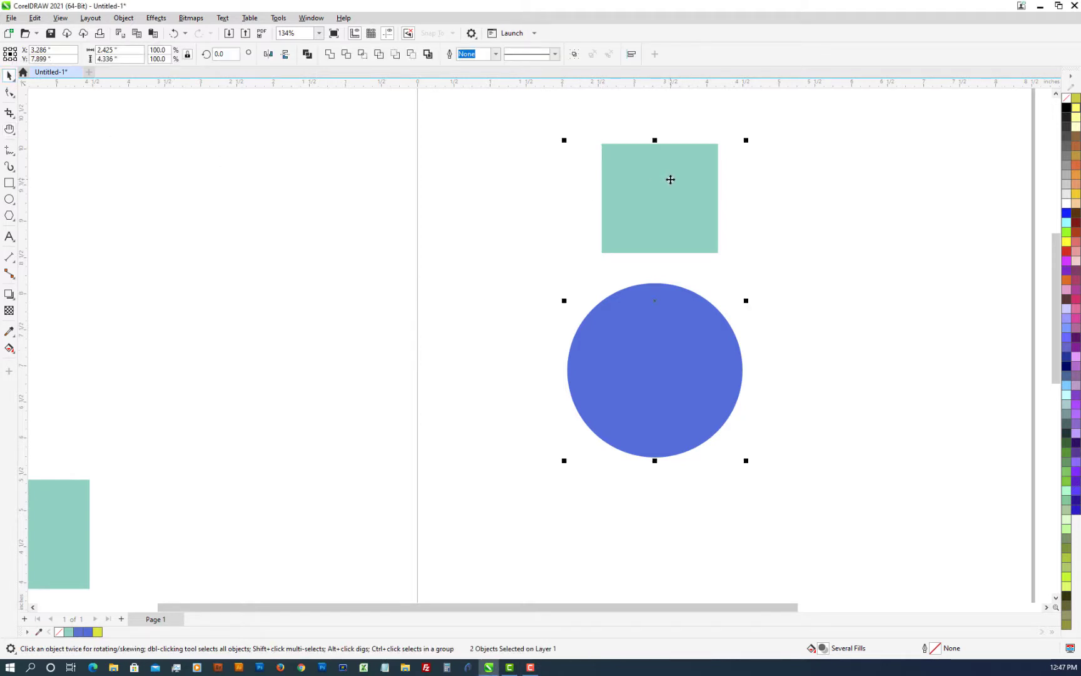
left_click(671, 357)
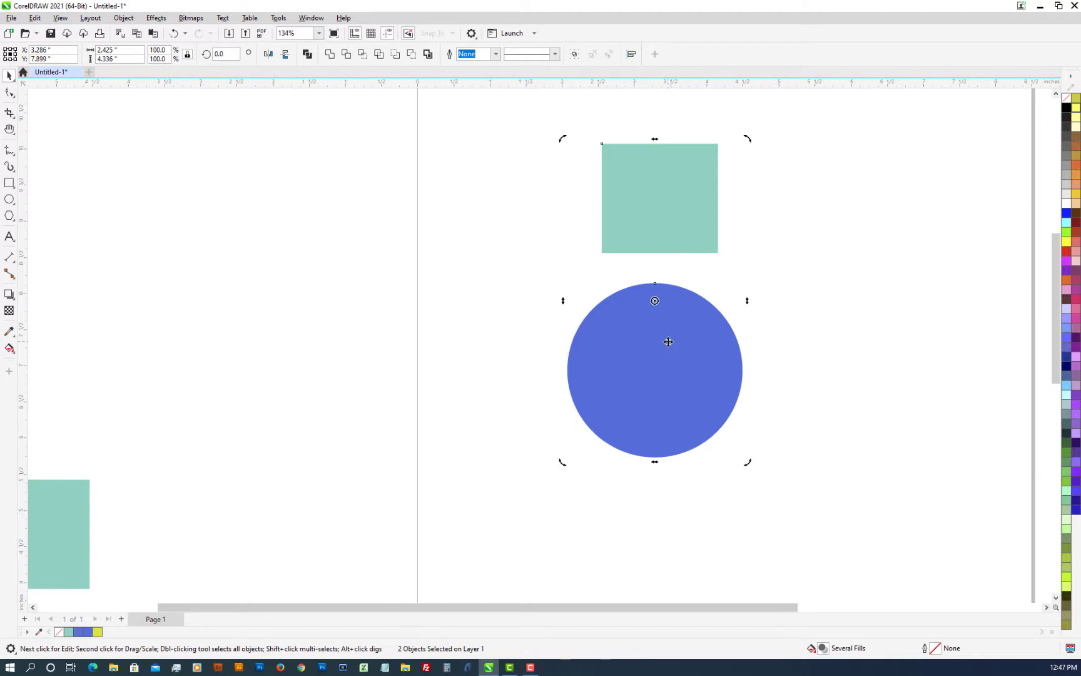
key("Right")
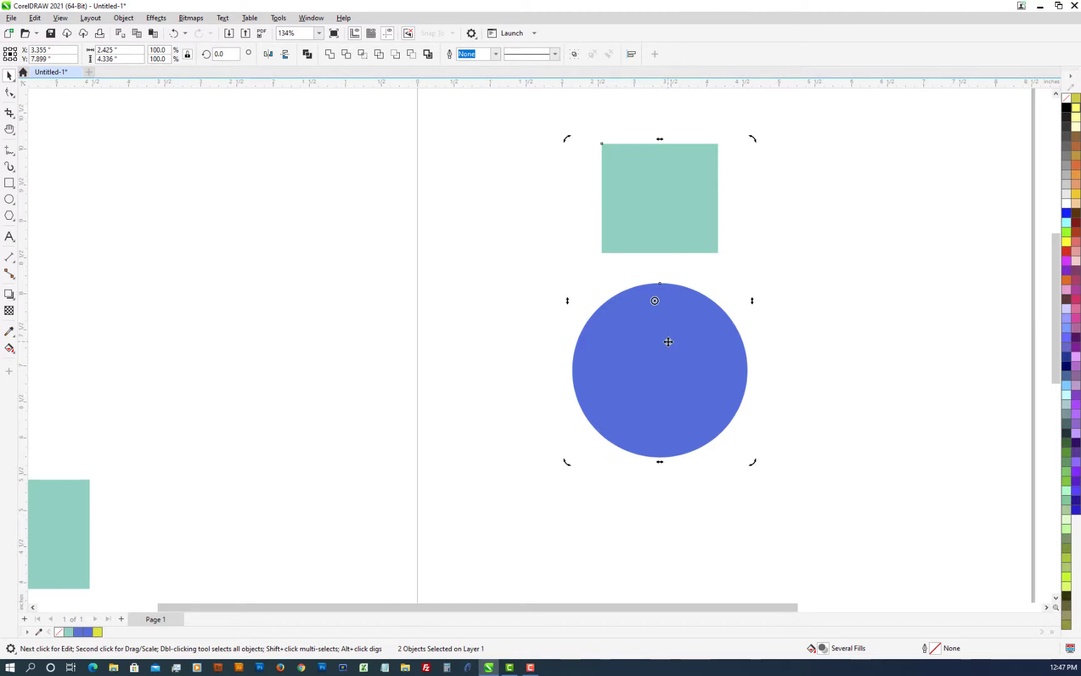
left_click(505, 294)
left_click_drag(489, 124, 801, 516)
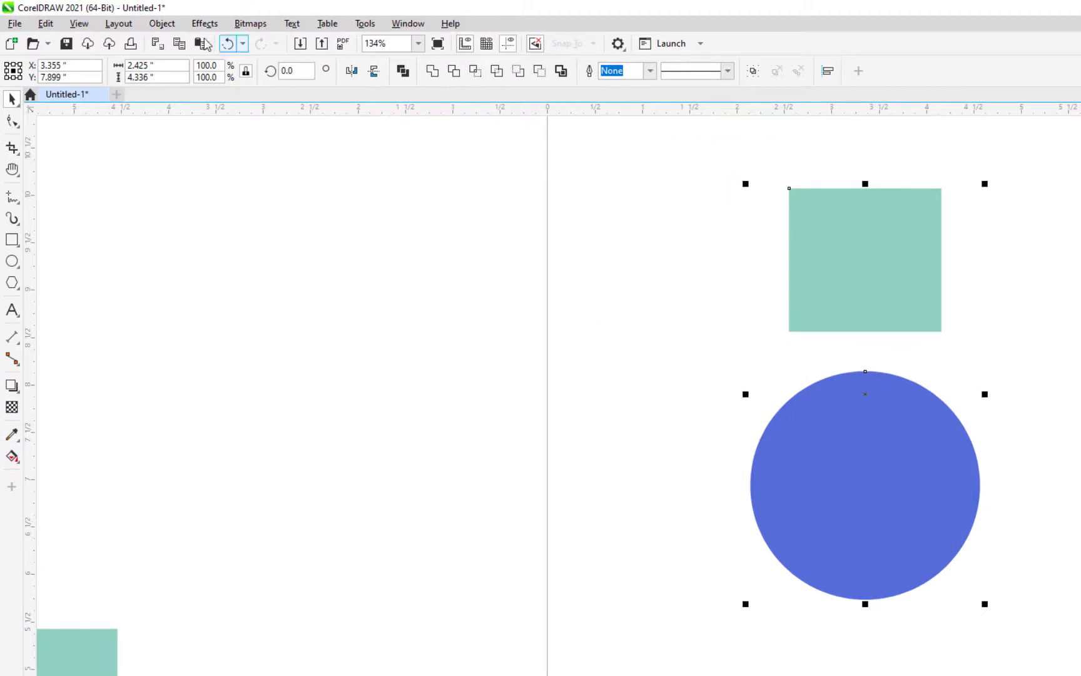
Step: Apply a trial 20-step Direct blend from the teal square to the blue circle, then undo it
left_click(205, 25)
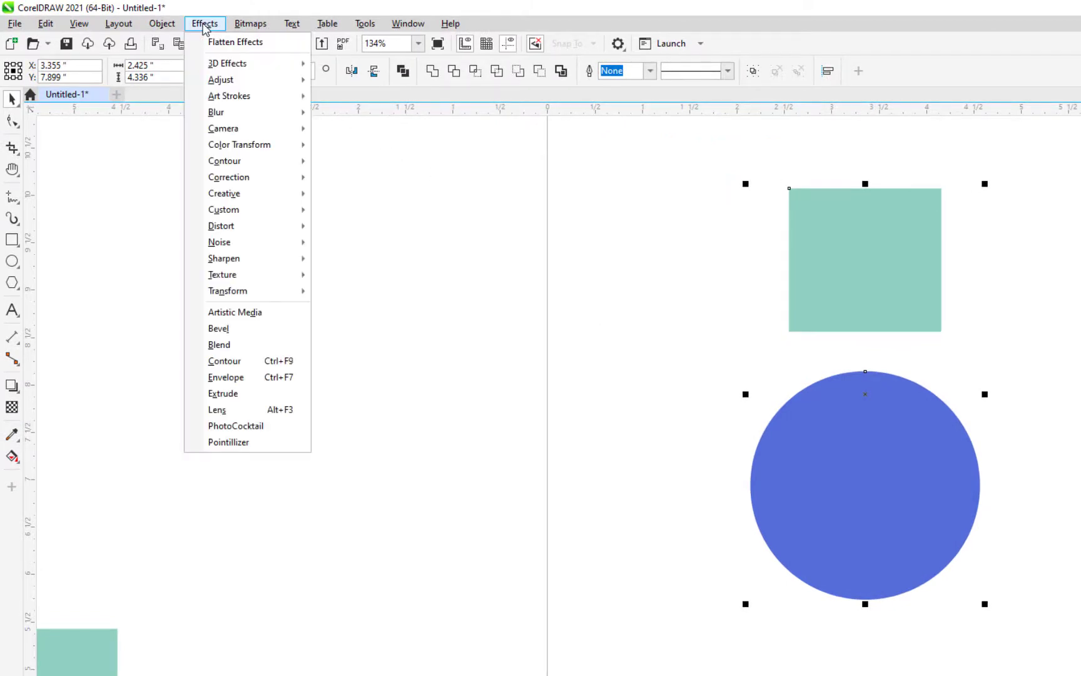
left_click(222, 346)
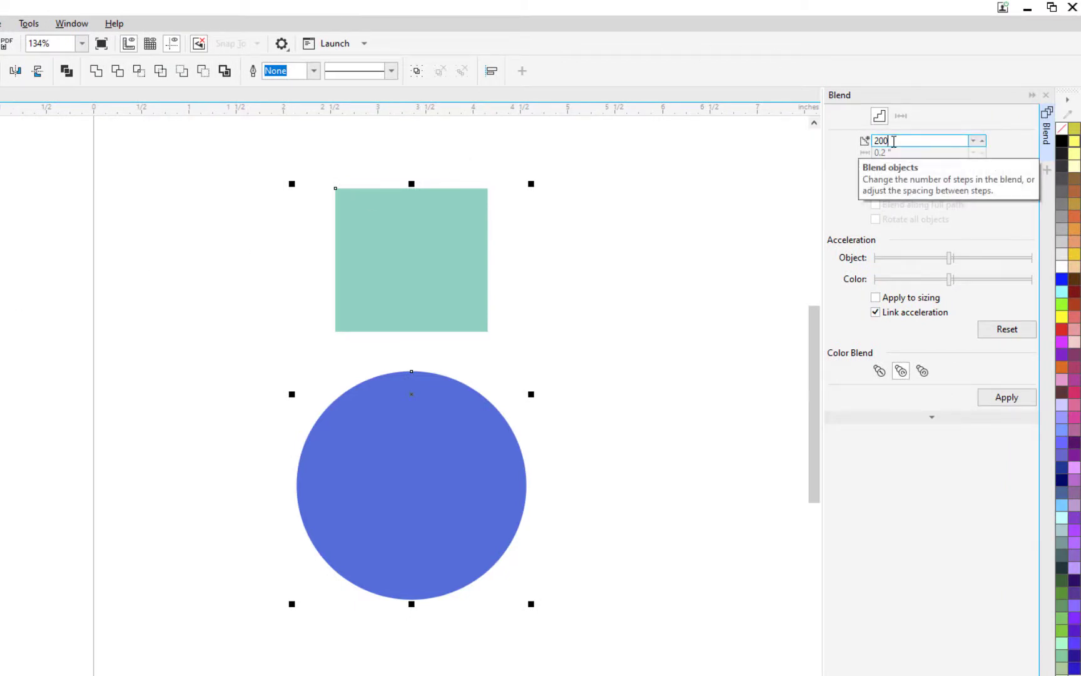
left_click_drag(894, 141, 867, 142)
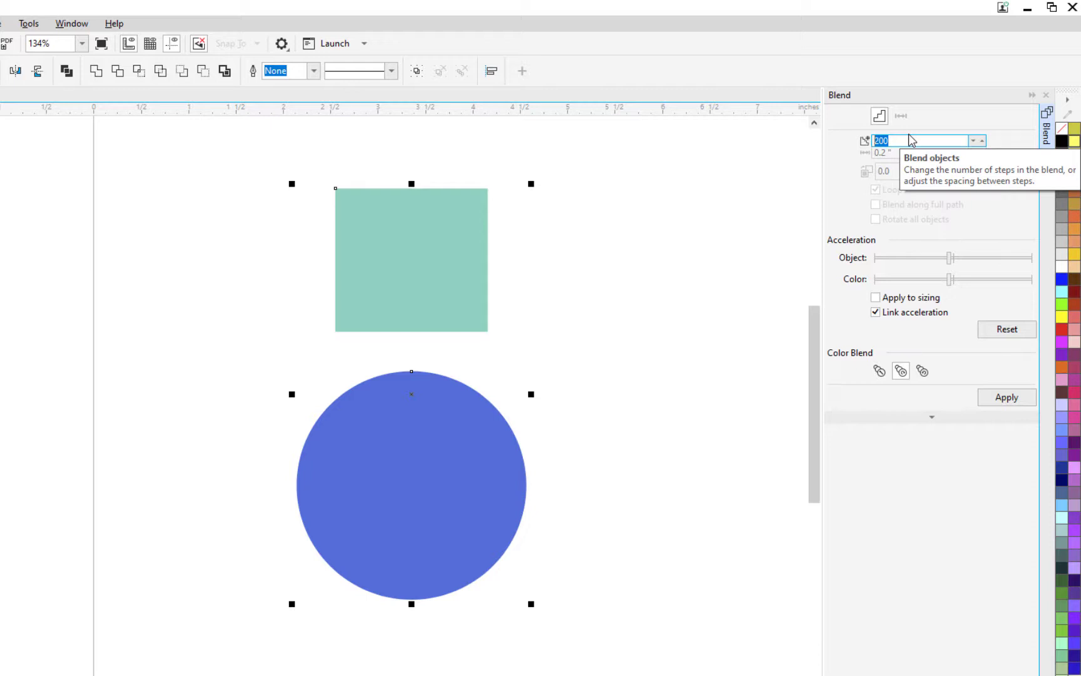
type("20")
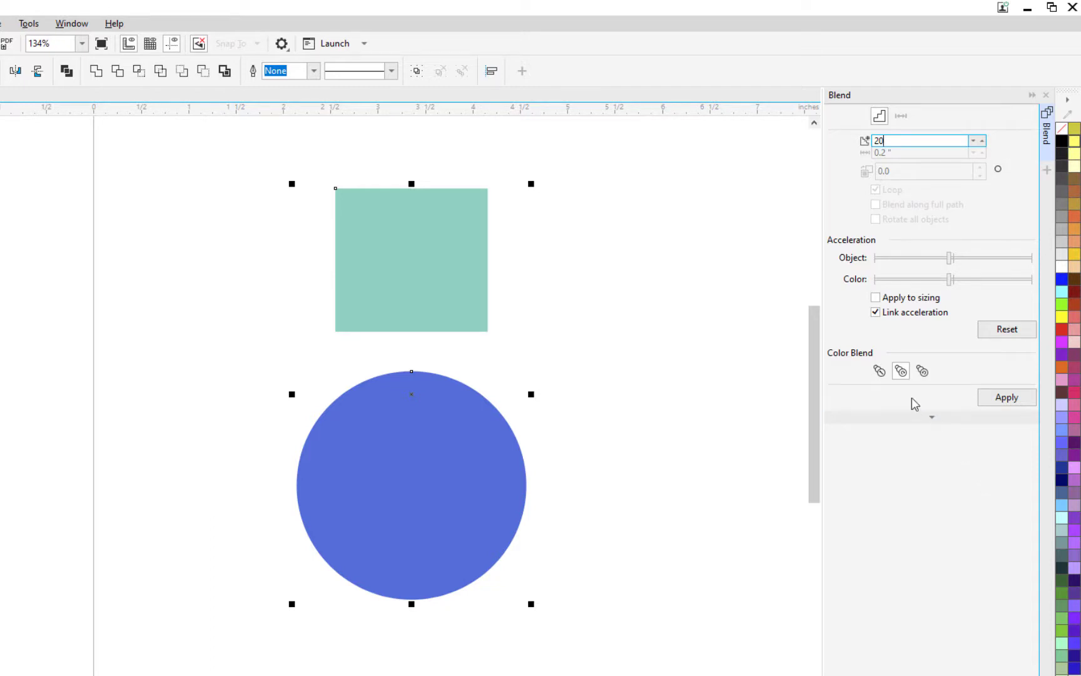
left_click(879, 372)
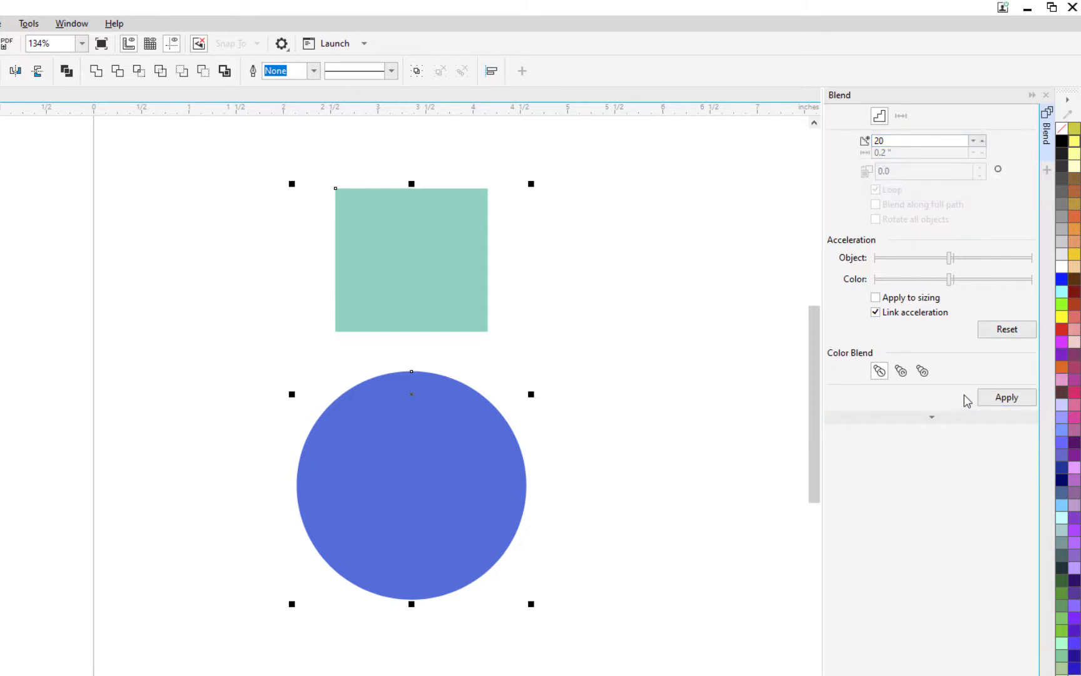
left_click(1009, 398)
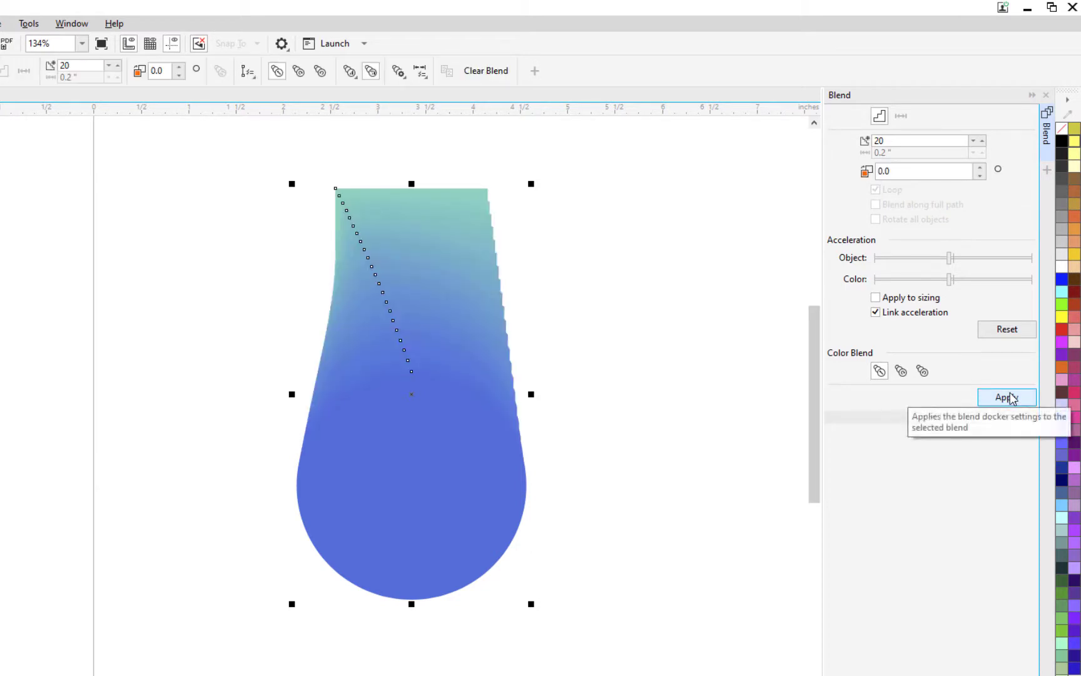
left_click(667, 300)
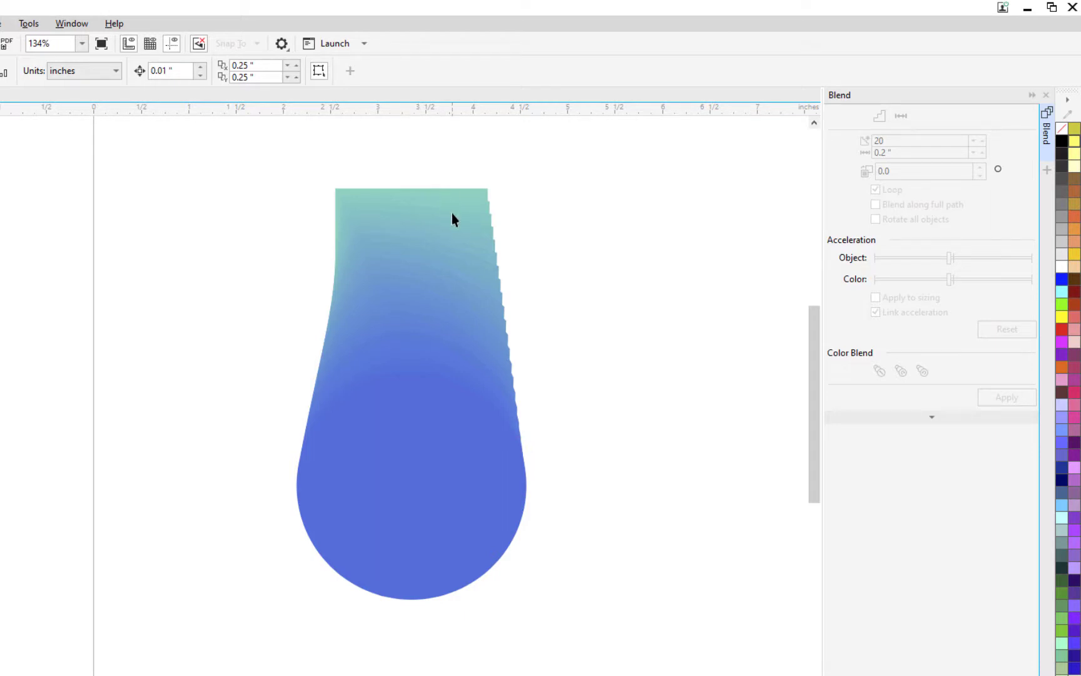
key("ctrl+z")
Step: Duplicate the blue circle, delete the teal square, and shrink the copy and place it above the large circle
left_click(236, 255)
left_click(453, 244)
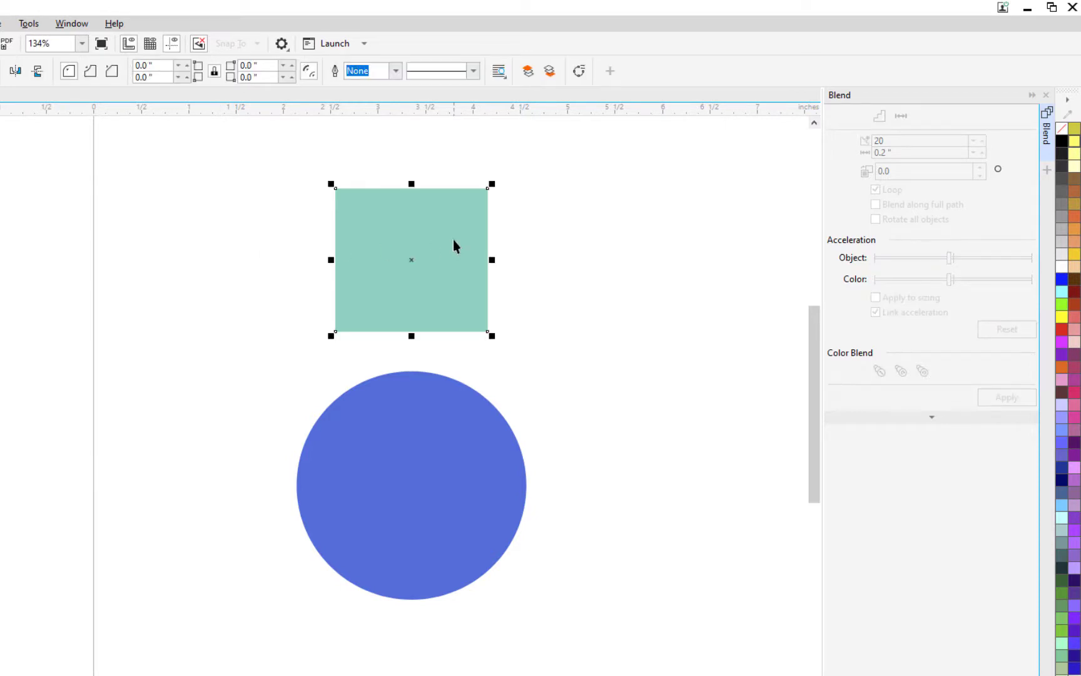
left_click(431, 441)
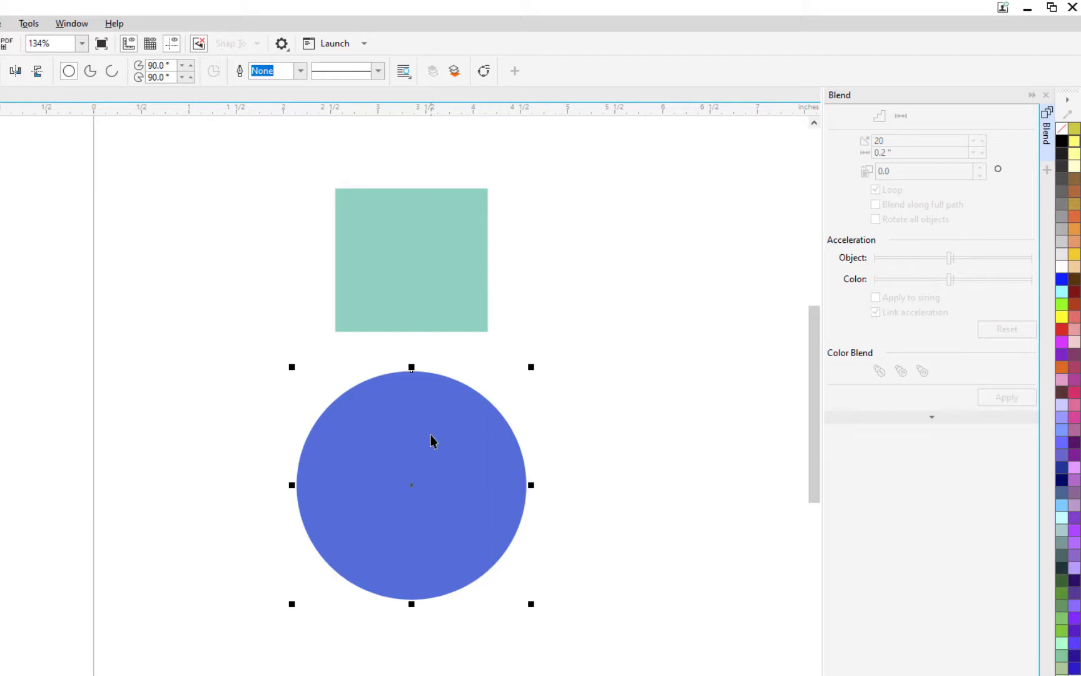
left_click_drag(431, 441, 562, 229)
left_click(396, 214)
key("Delete")
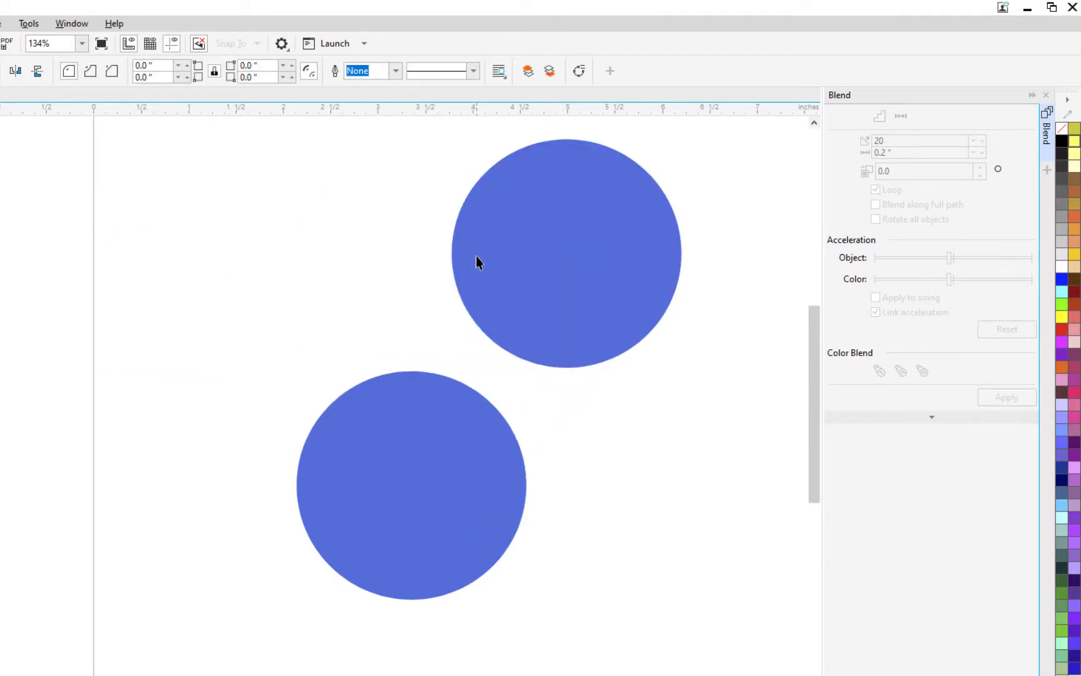
left_click(478, 261)
left_click_drag(687, 374, 593, 280)
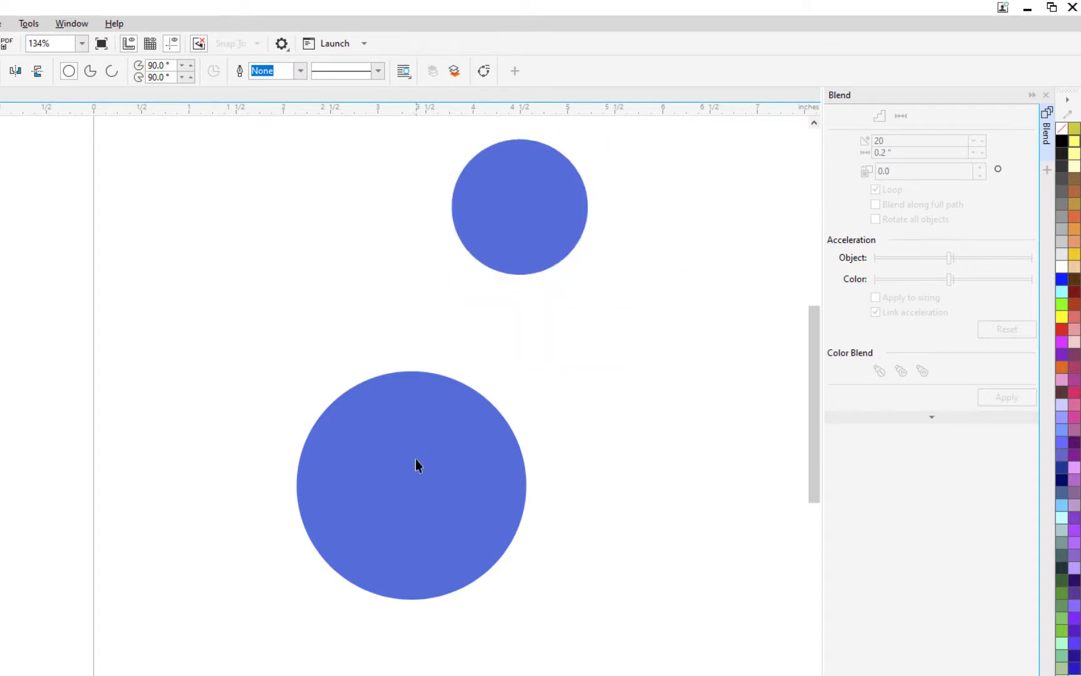
left_click_drag(415, 468, 488, 602)
left_click_drag(544, 186, 500, 264)
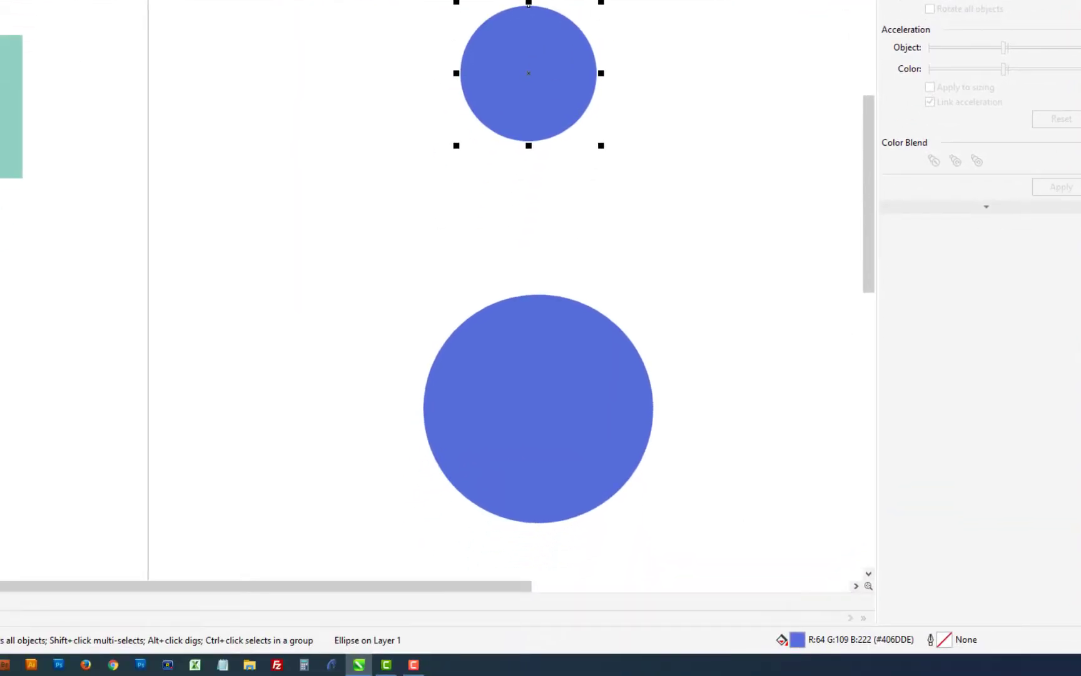
Step: Fill the small circle with the square's teal #53D6C2 sampled by eyedropper, then select both circles
double_click(797, 641)
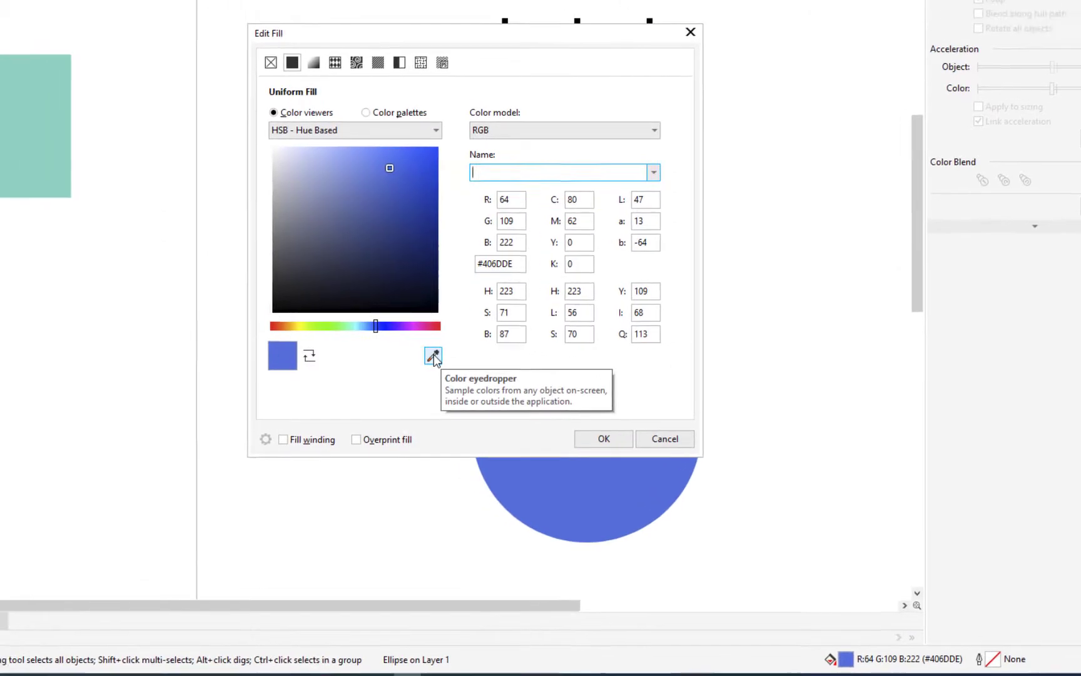
left_click(385, 337)
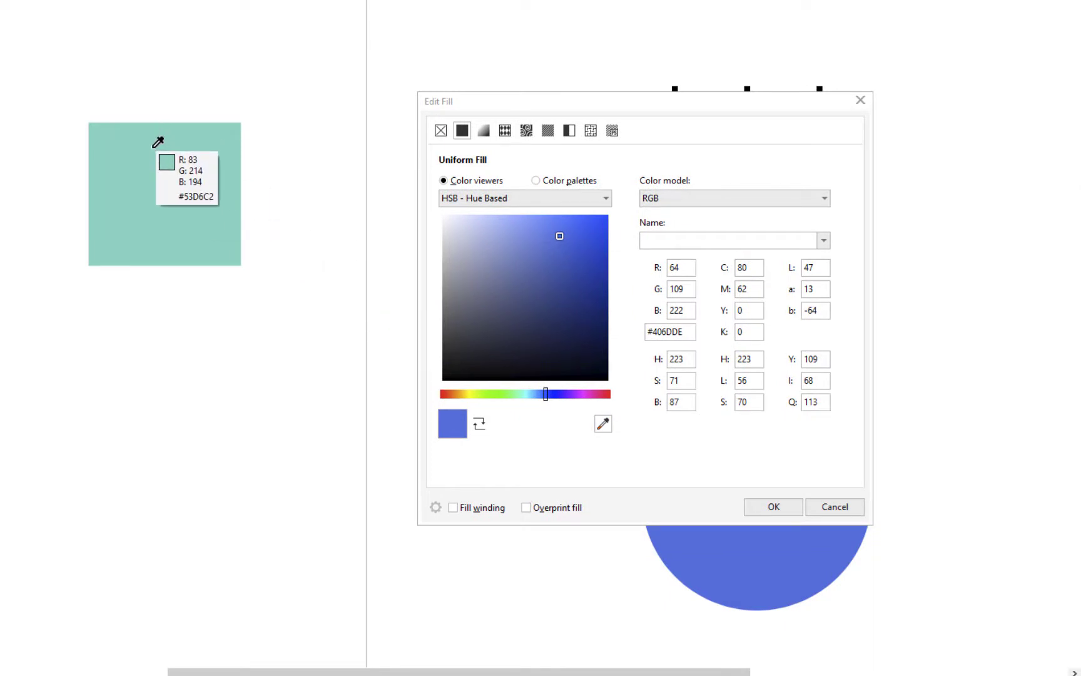
left_click(154, 146)
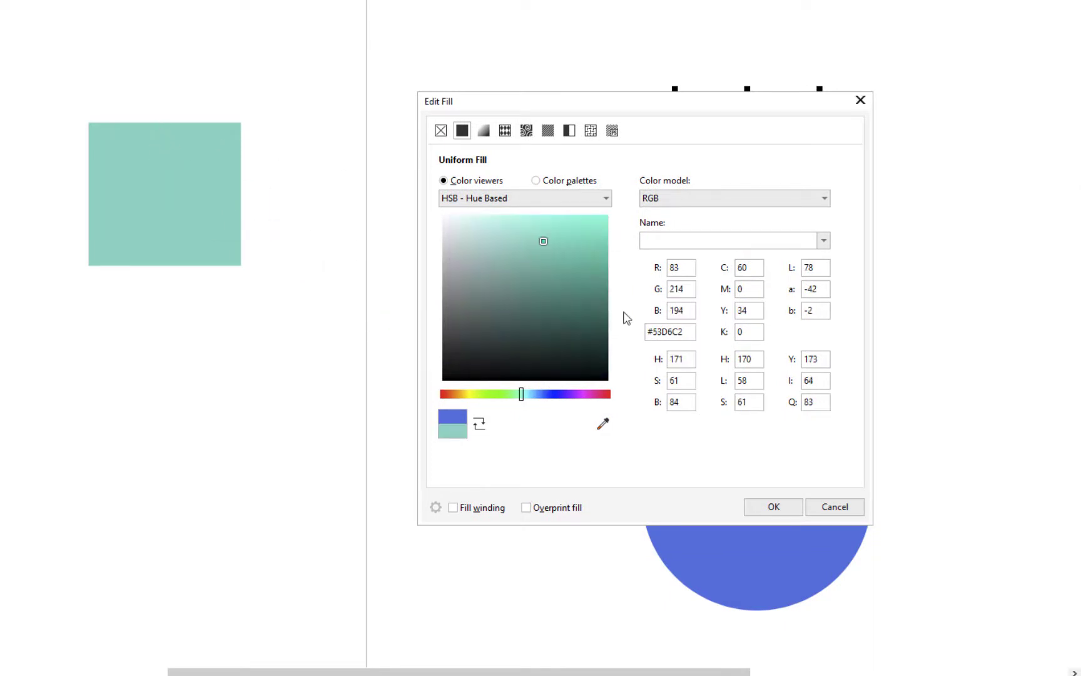
left_click(766, 508)
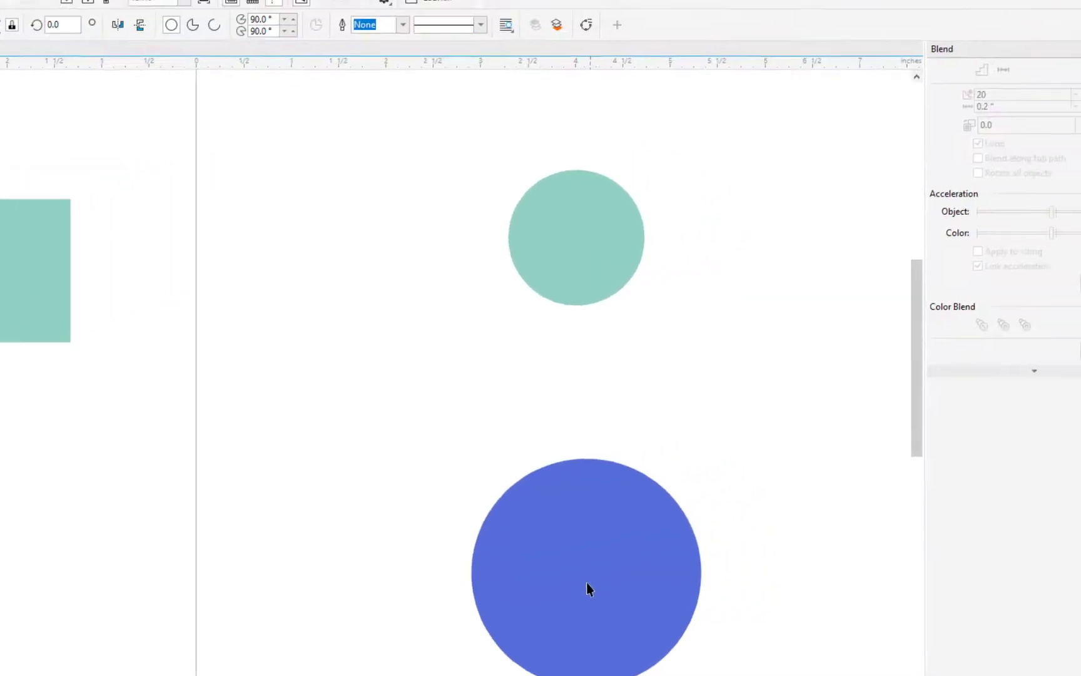
left_click_drag(558, 50, 667, 296)
left_click_drag(395, 418, 634, 672)
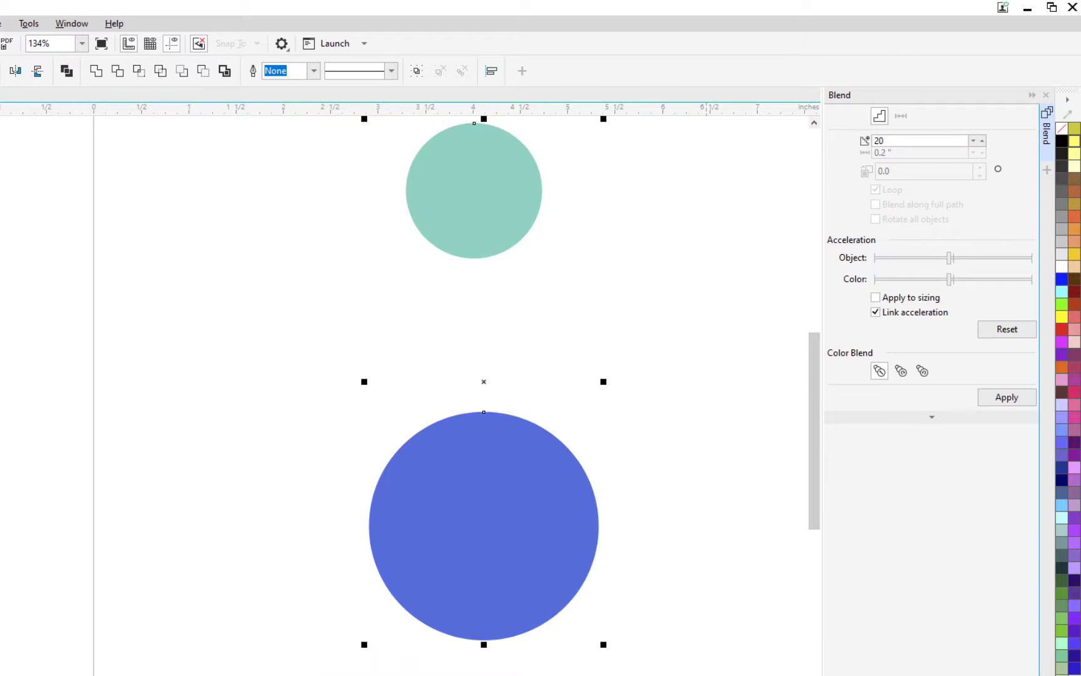
Step: Centre-align the two circles and join them with a 20-step Direct blend
key("c")
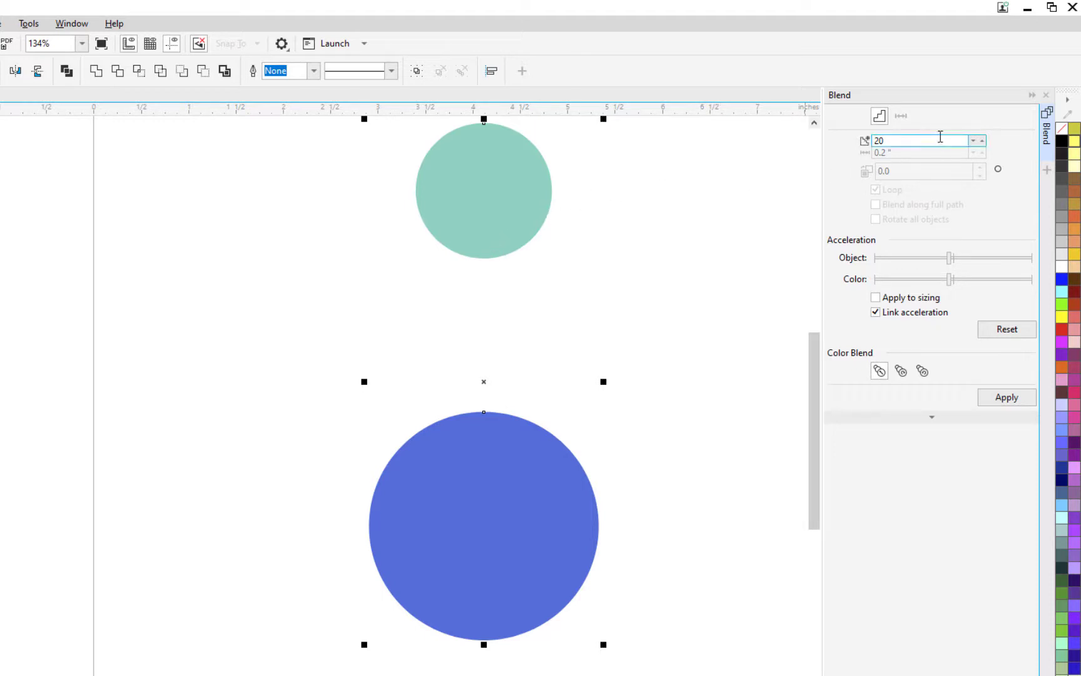
left_click(879, 372)
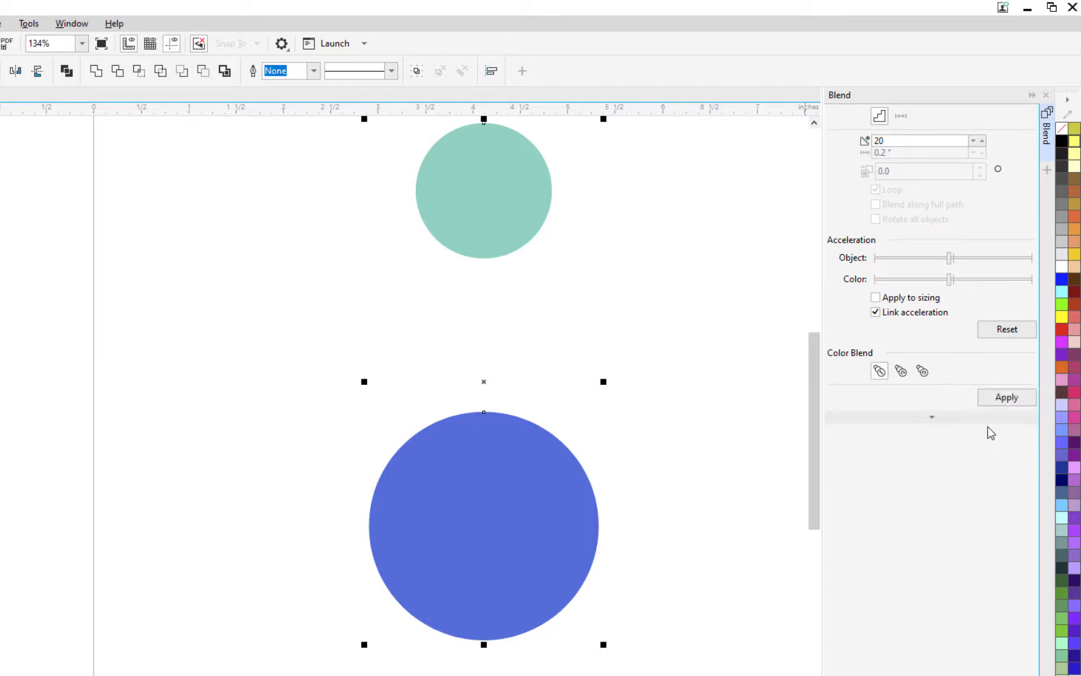
left_click(1011, 399)
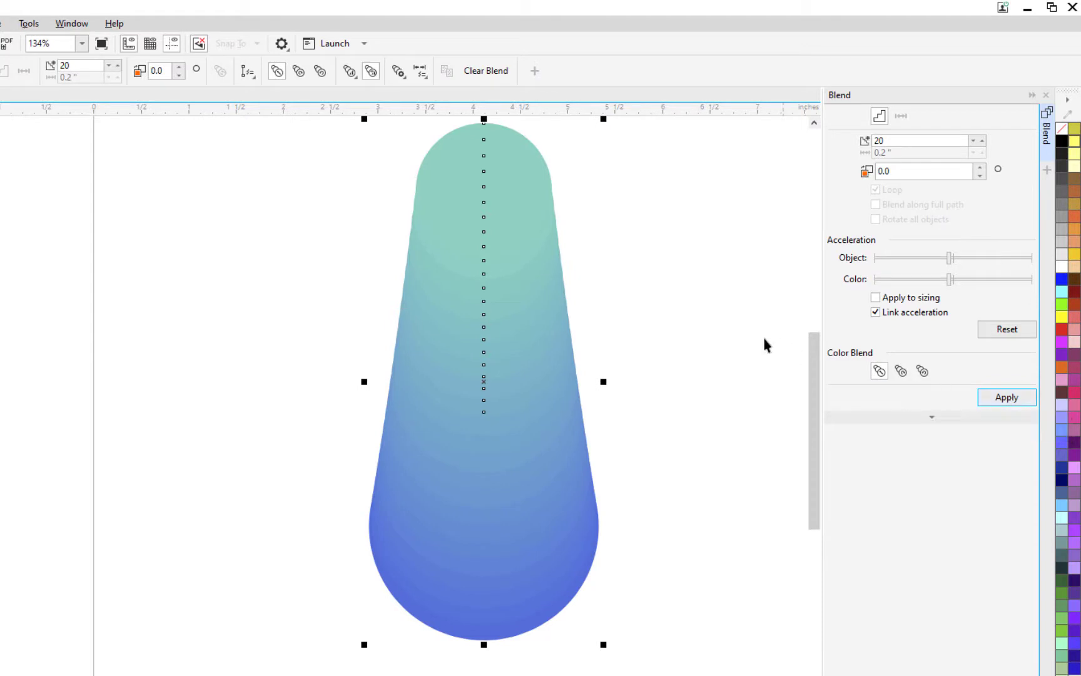
left_click(699, 291)
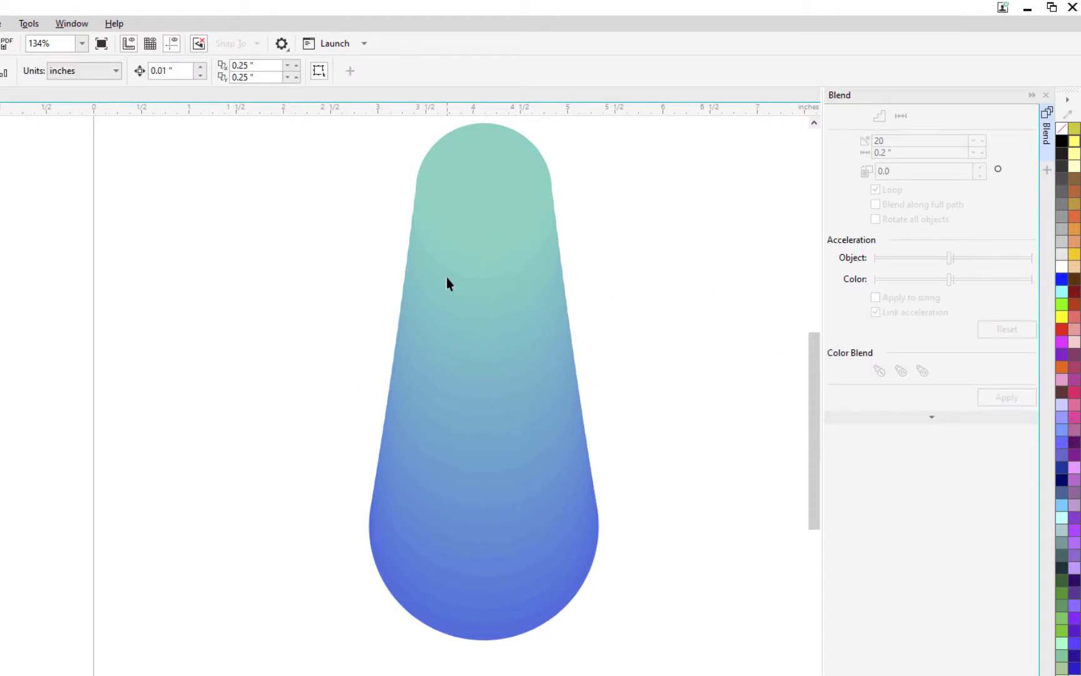
Step: Zoom in to inspect the teal-to-blue blend and pan it back into view
key("z")
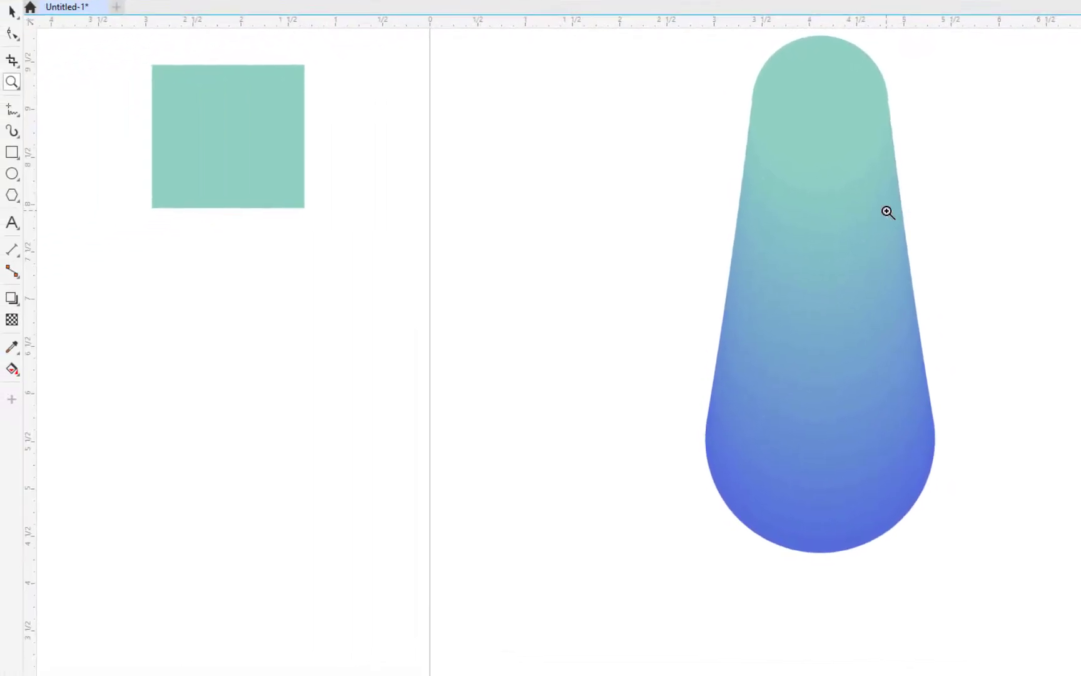
left_click(887, 212)
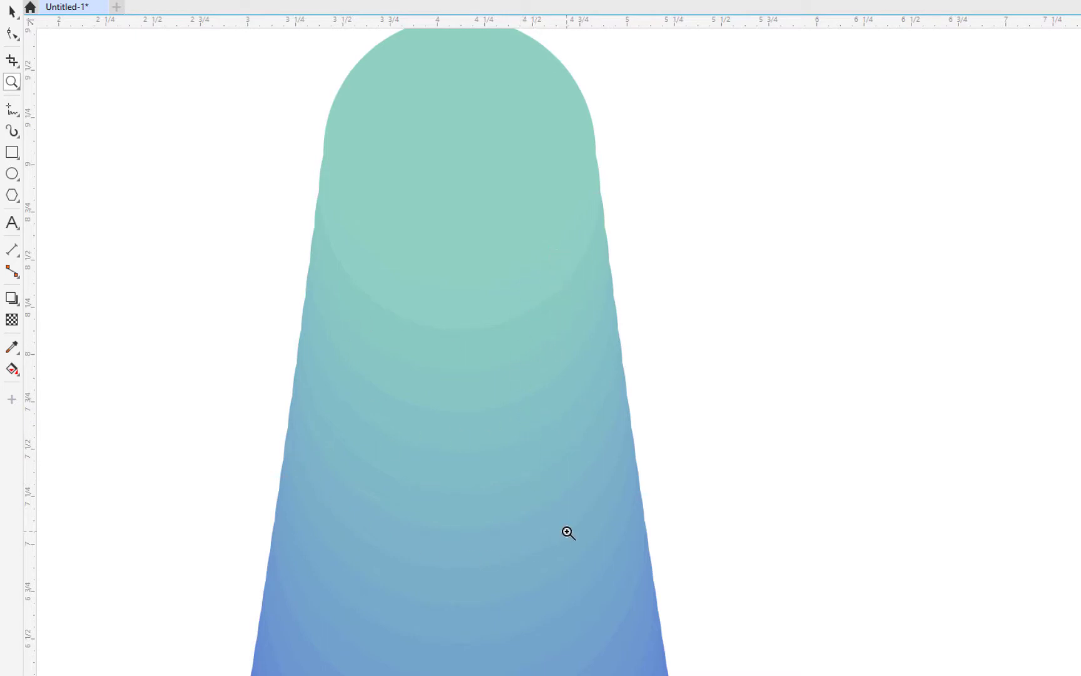
scroll(568, 532, "down", 3)
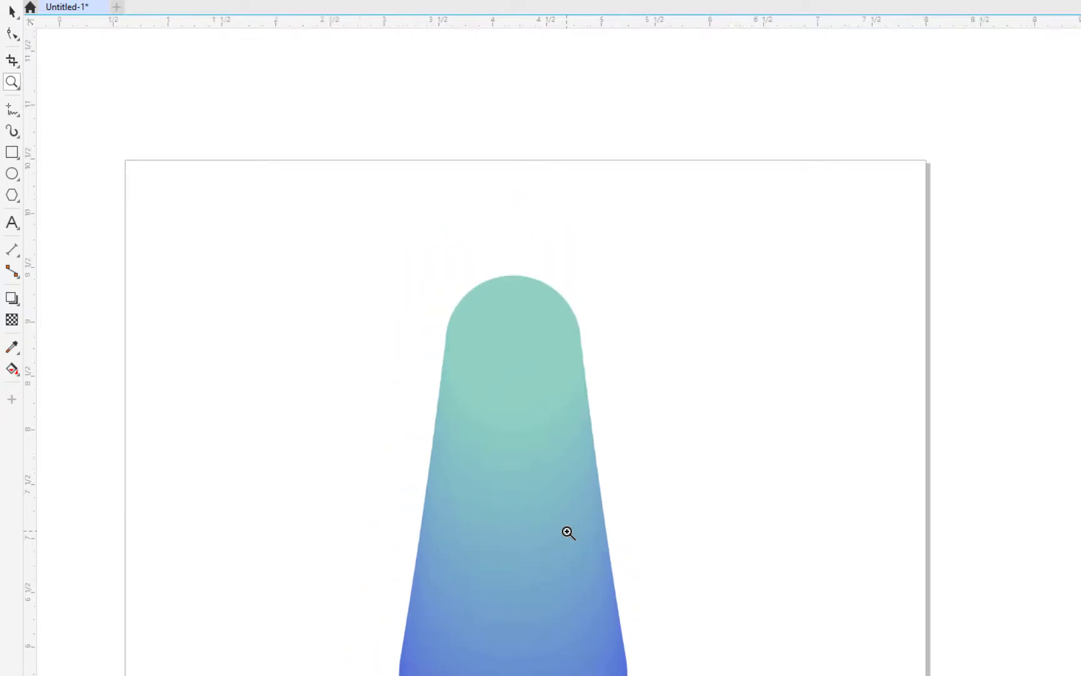
scroll(569, 516, "down", 1)
key("h")
left_click_drag(569, 516, 766, 342)
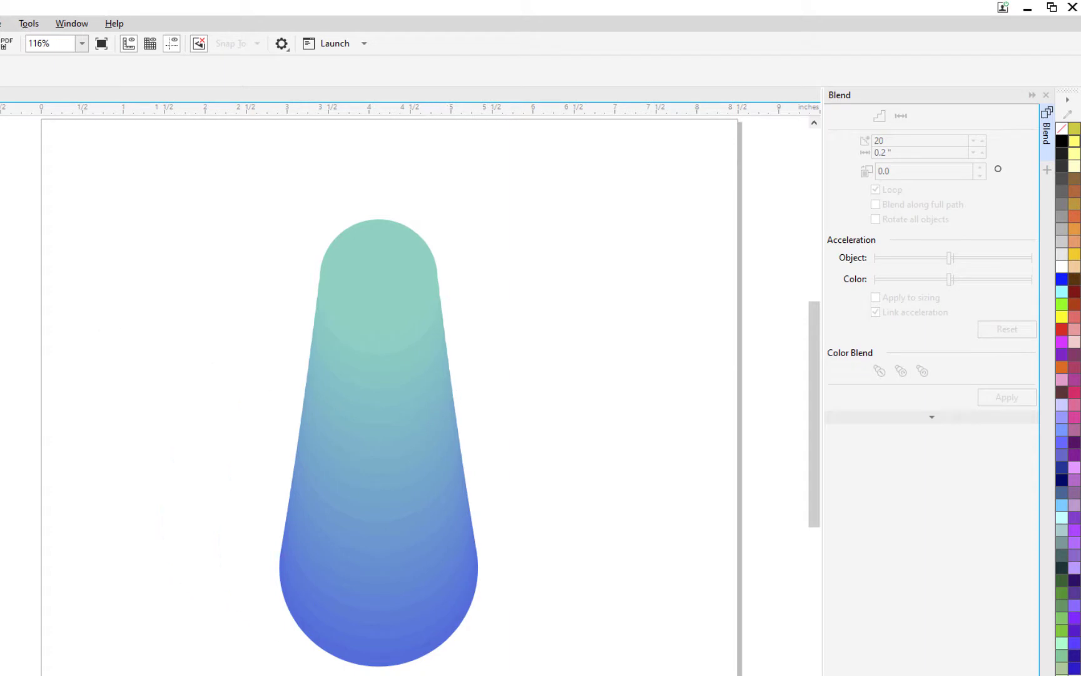
key("space")
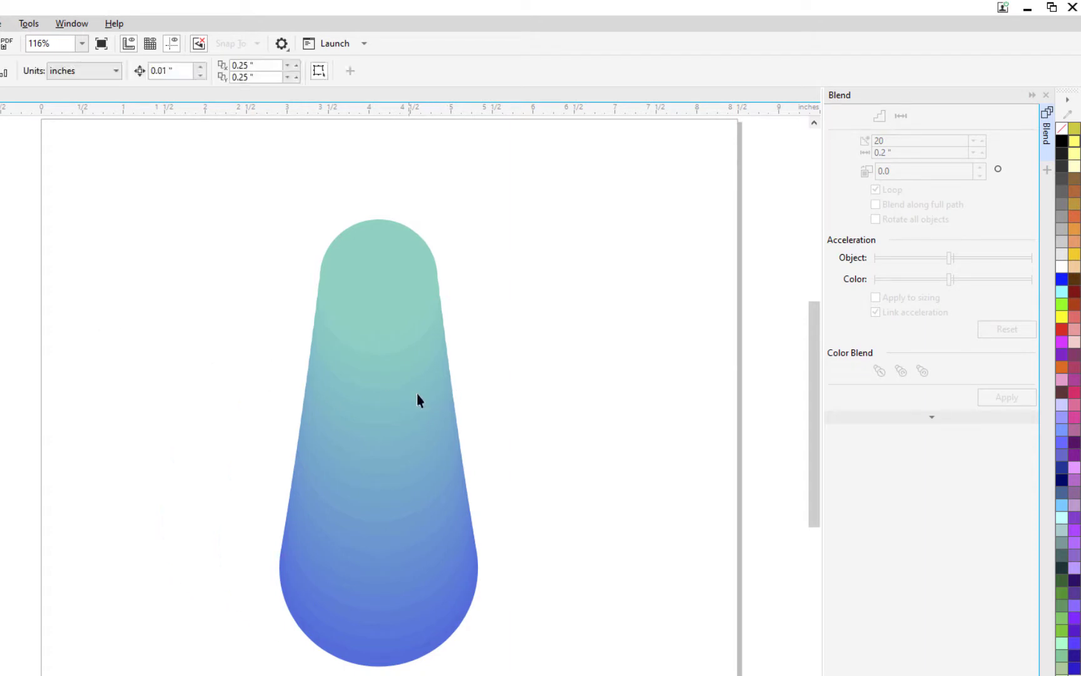
Step: Undo the old blend and reapply it with 200 steps, zooming in to check the smooth gradient
left_click(417, 400)
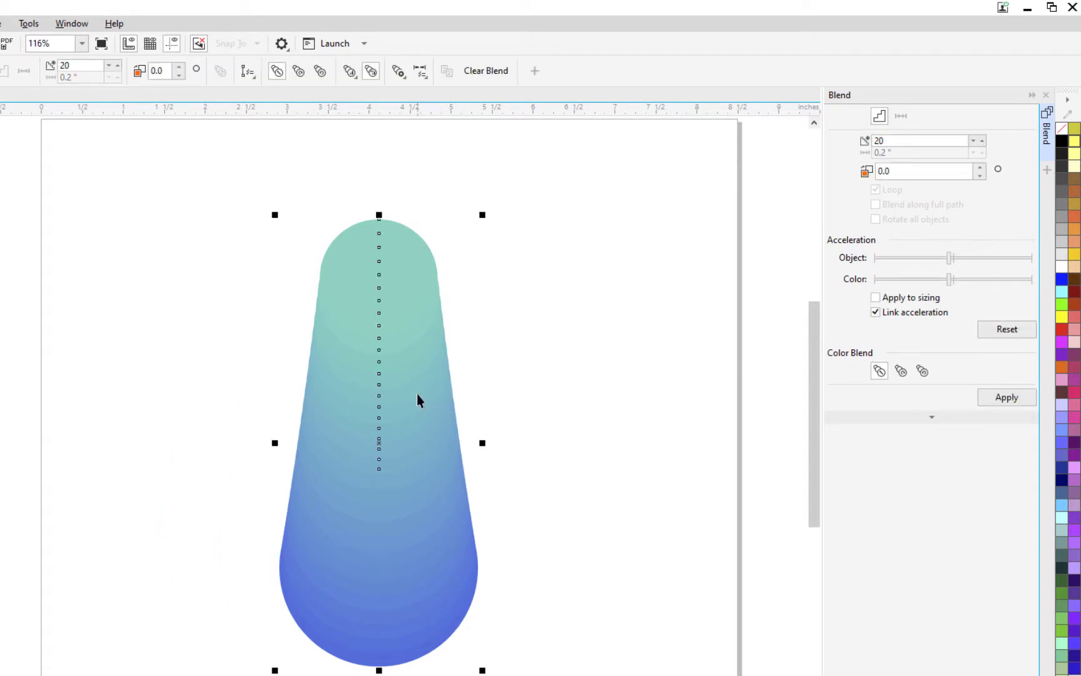
key("ctrl+z")
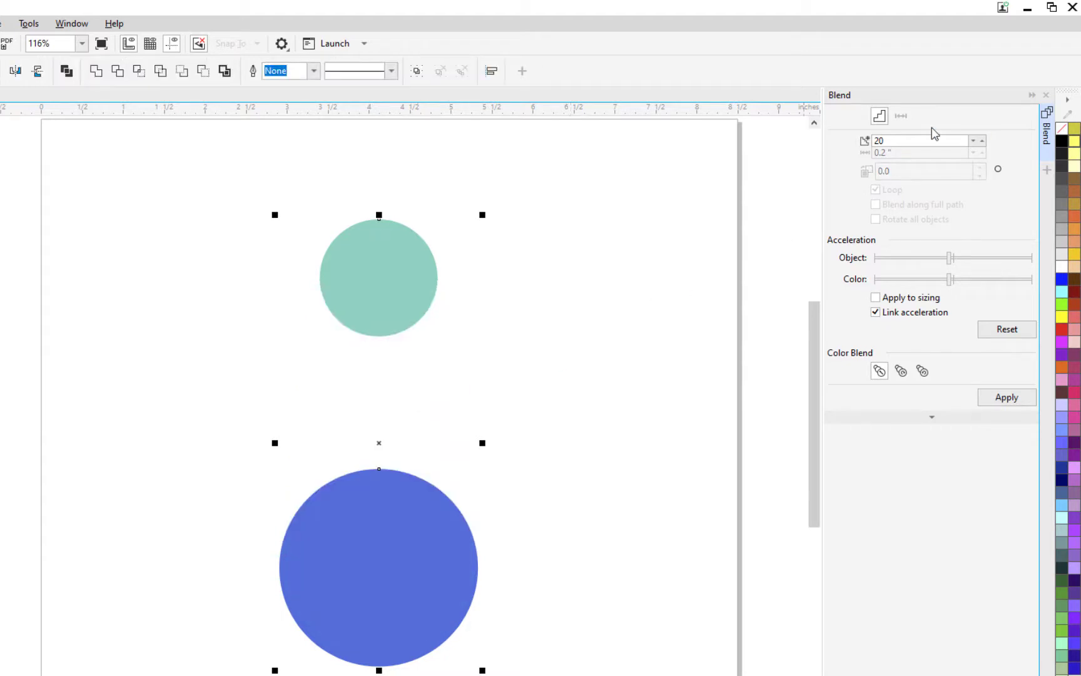
left_click(905, 140)
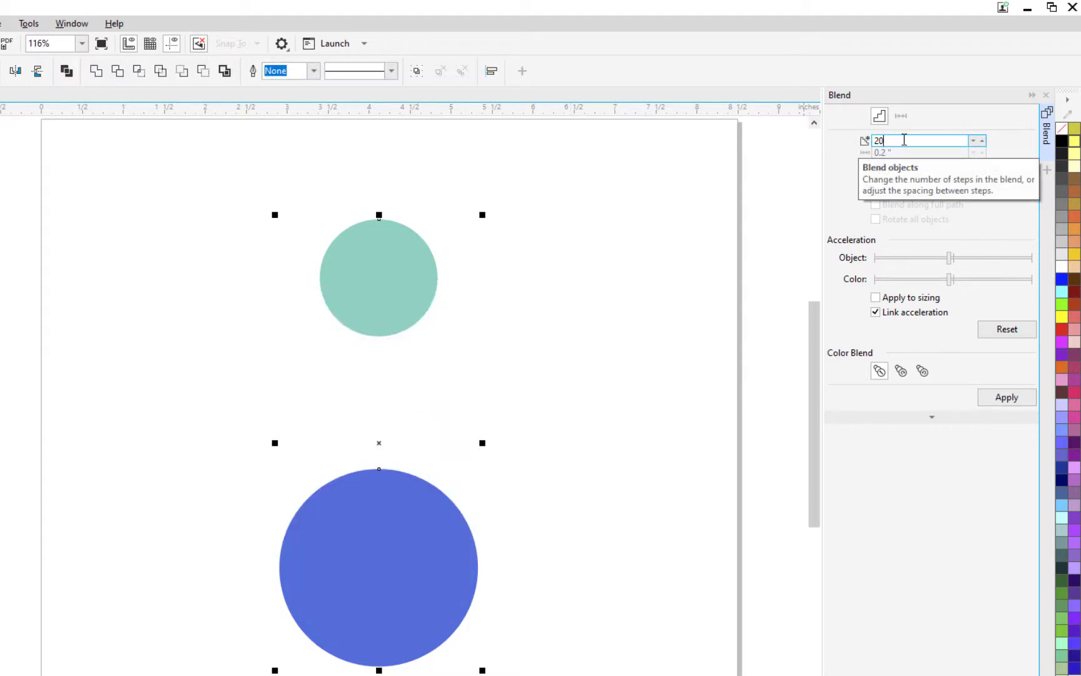
type("0")
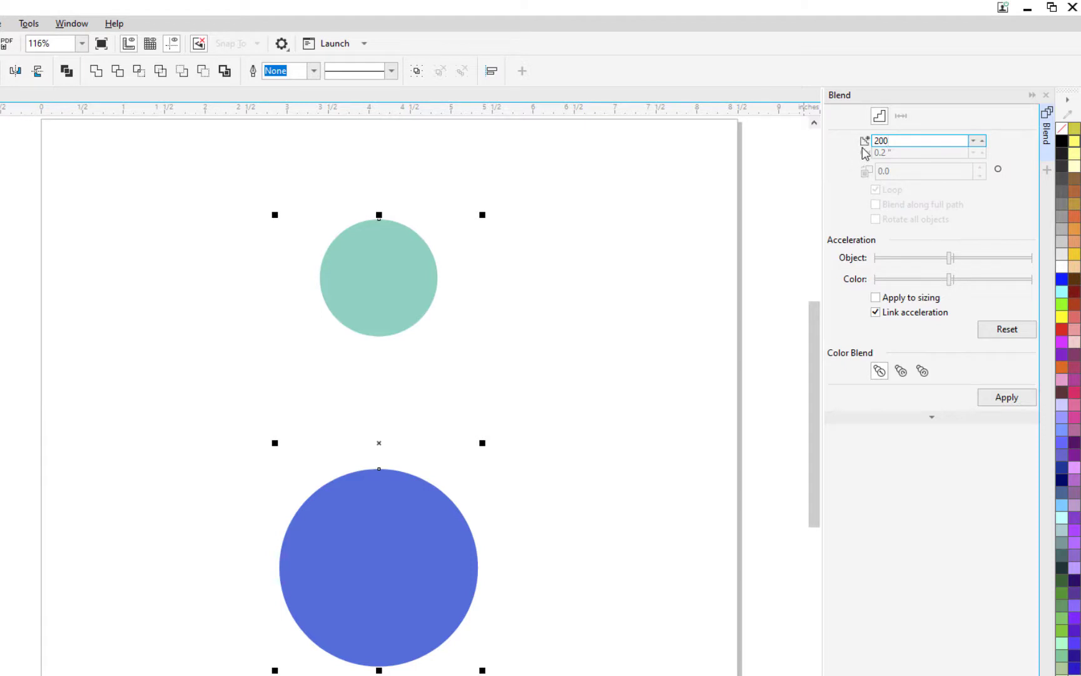
left_click(1009, 401)
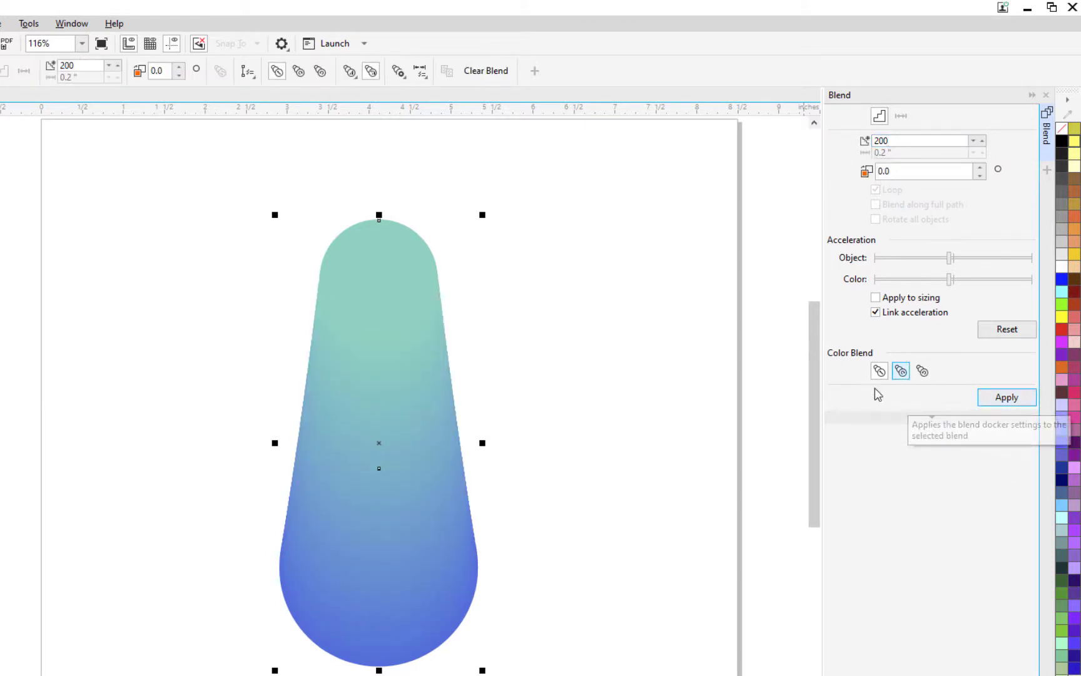
key("z")
left_click(399, 376)
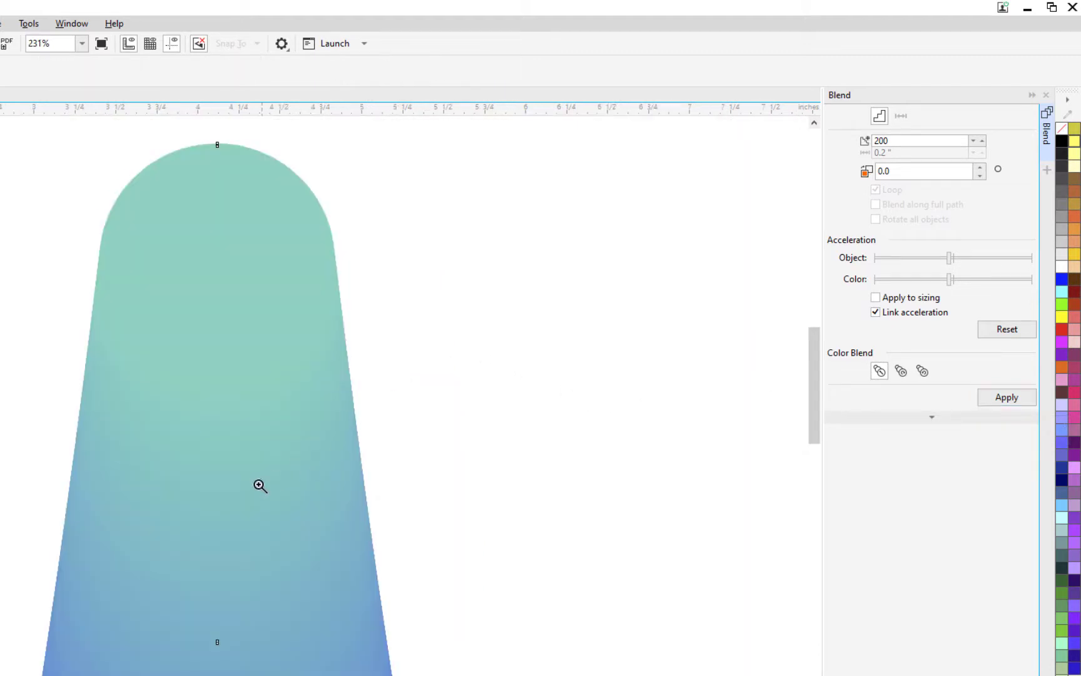
left_click(246, 487)
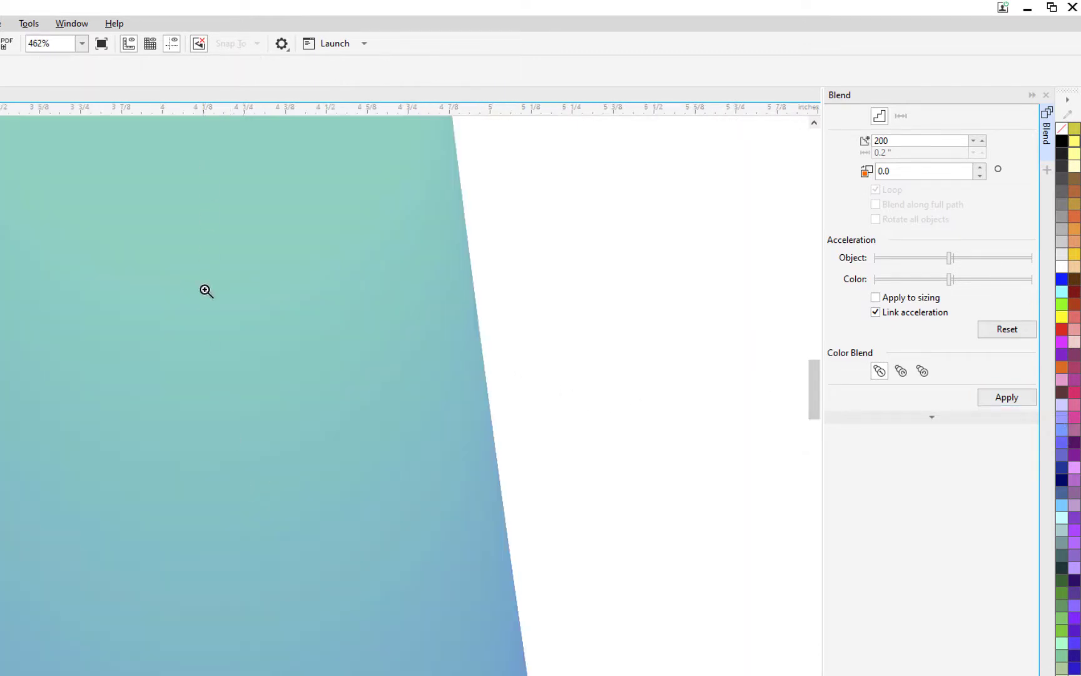
scroll(314, 393, "down", 3)
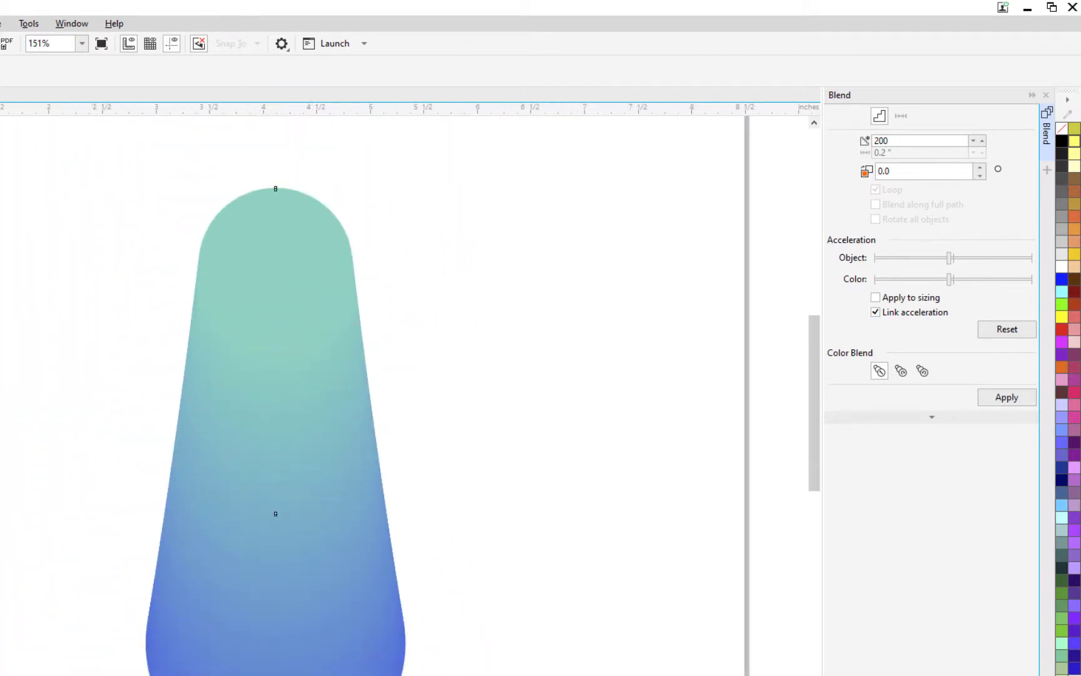
Step: Deselect the blend and select only its top teal control circle
key("space")
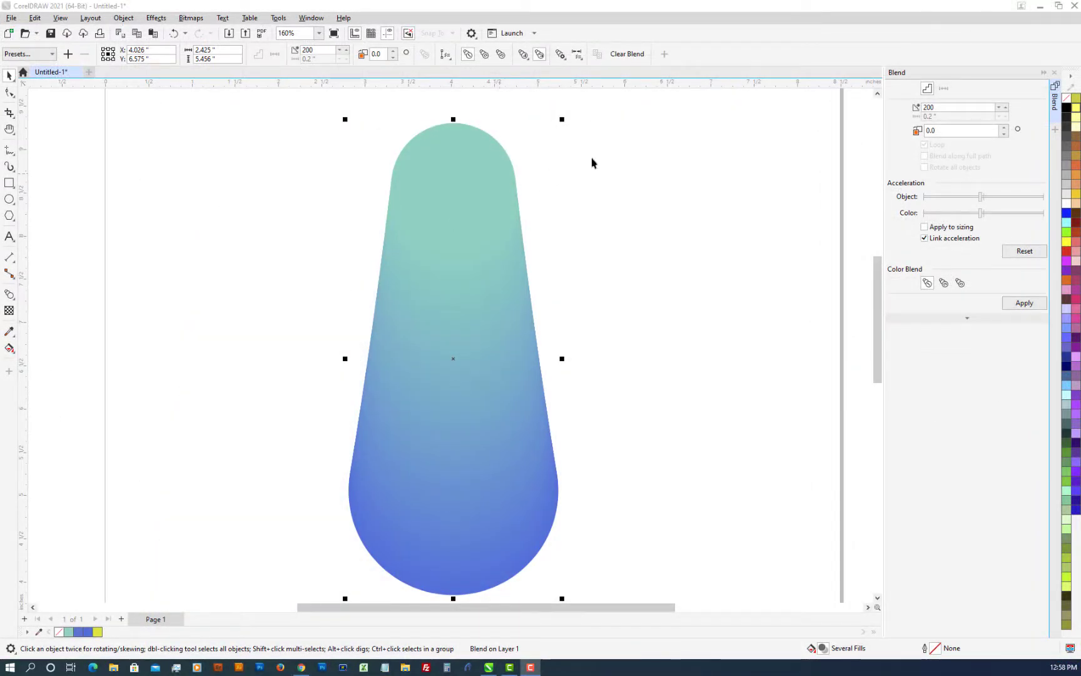
left_click(721, 113)
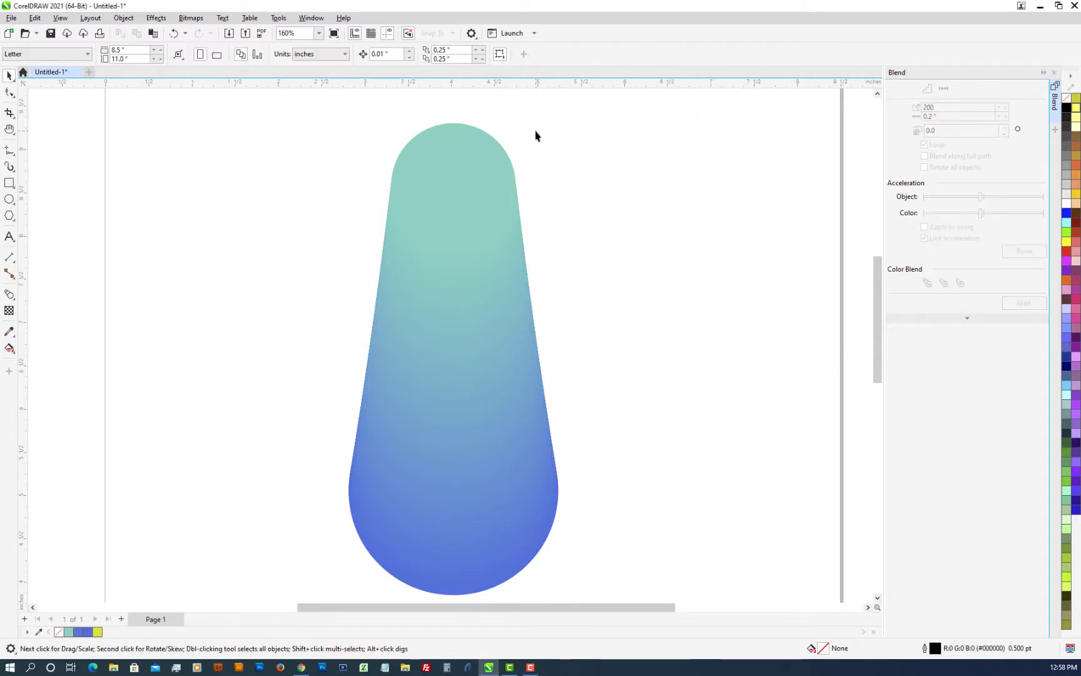
left_click(453, 132)
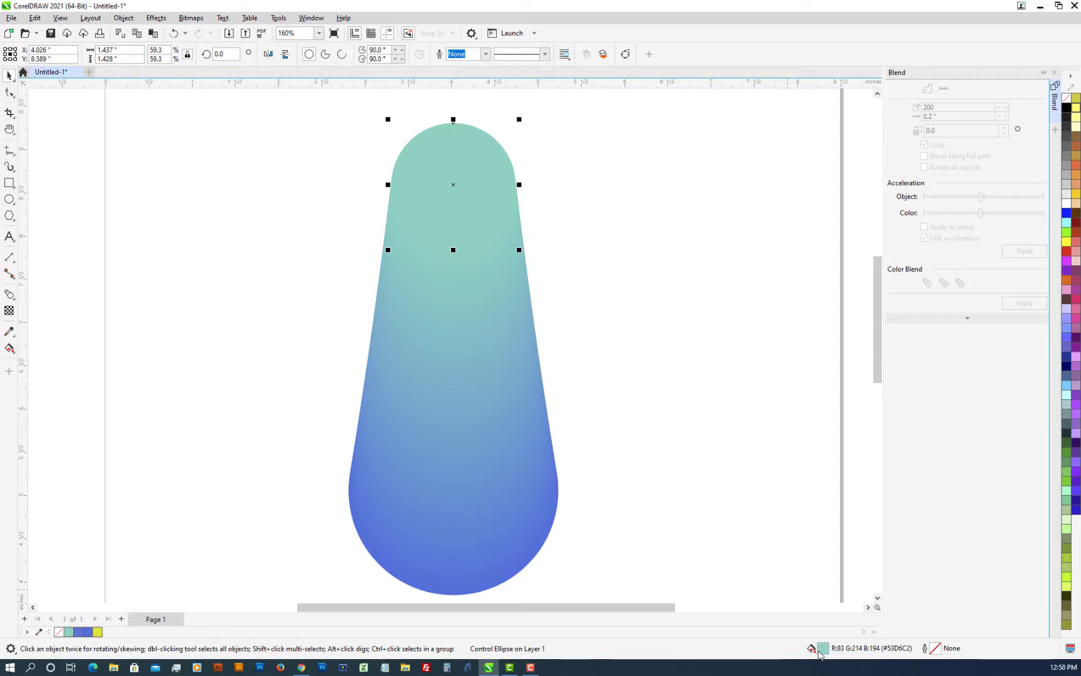
Step: Try a magenta fill on the top circle, then undo it to restore teal
double_click(823, 651)
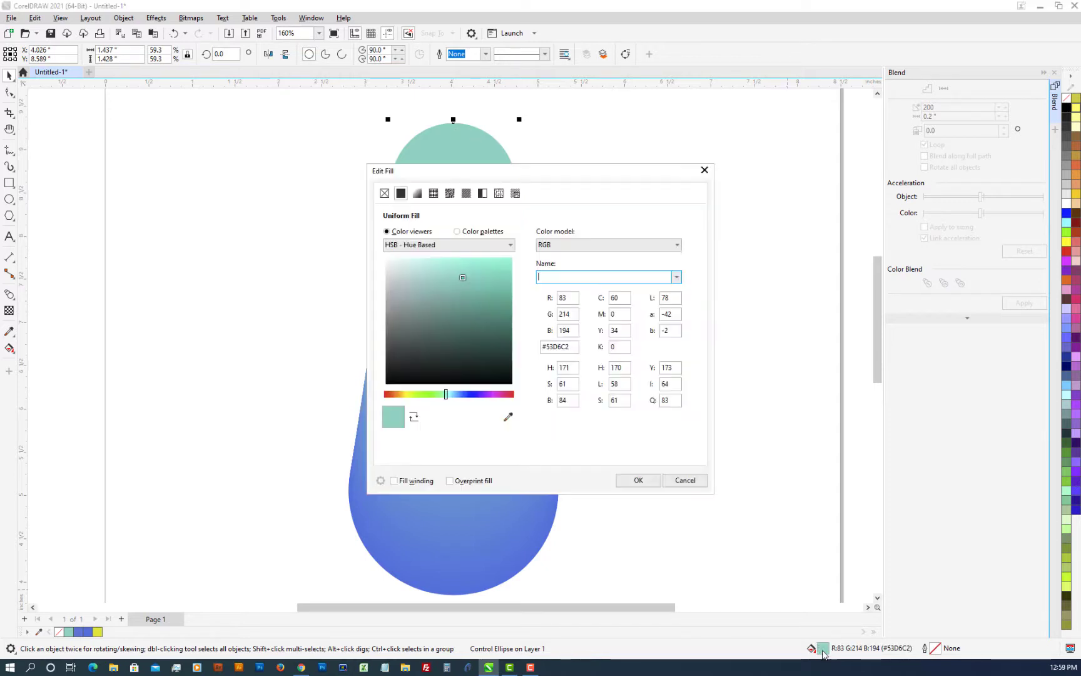
left_click(502, 397)
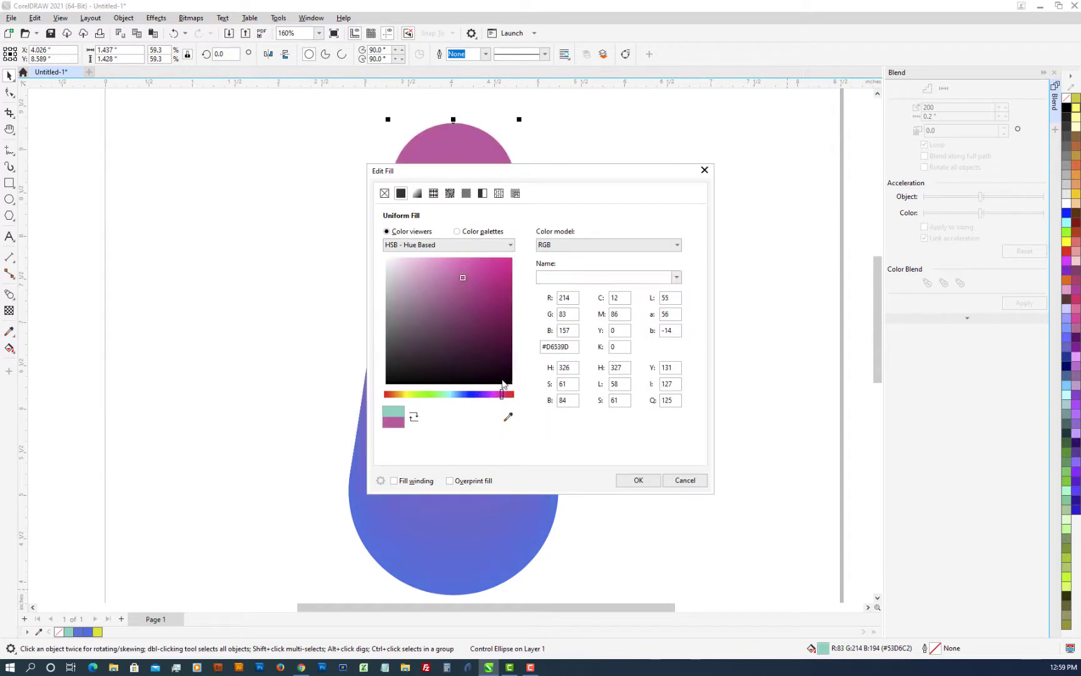
left_click(634, 479)
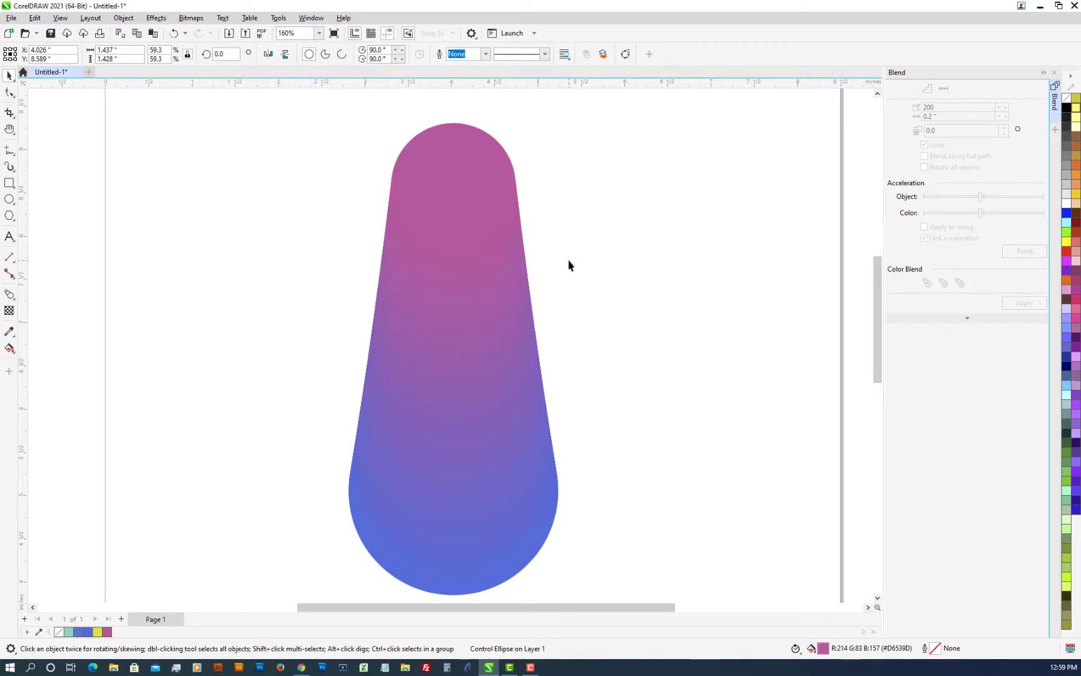
key("ctrl+z")
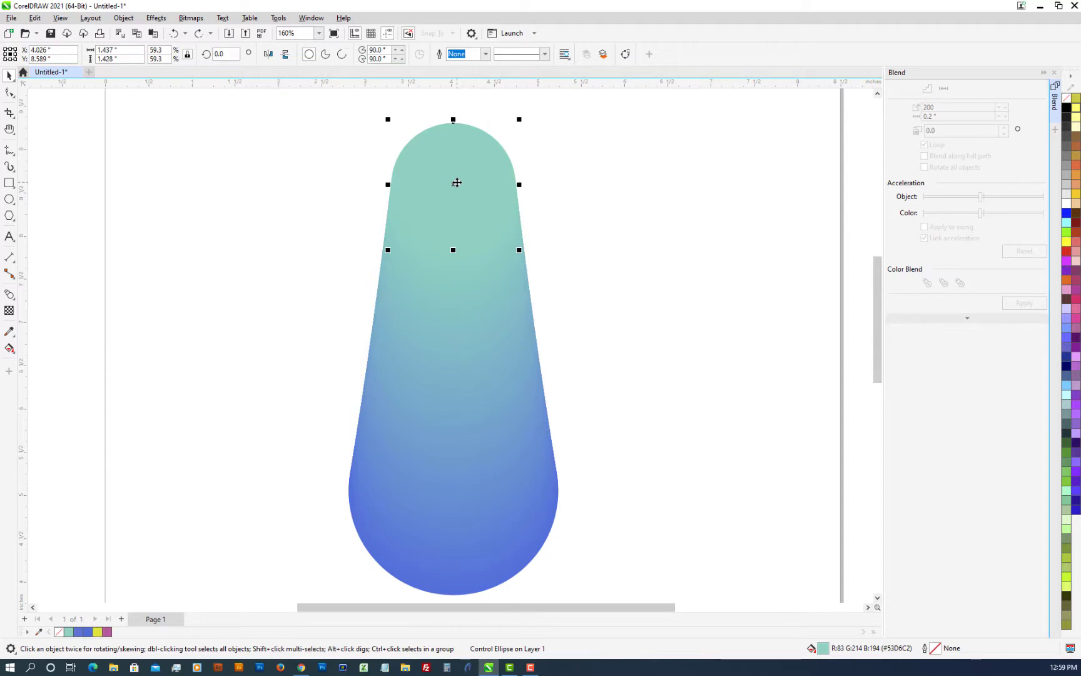
Step: Move the blend's top teal circle to the right and bring up the blend's control path
left_click_drag(457, 182, 663, 185)
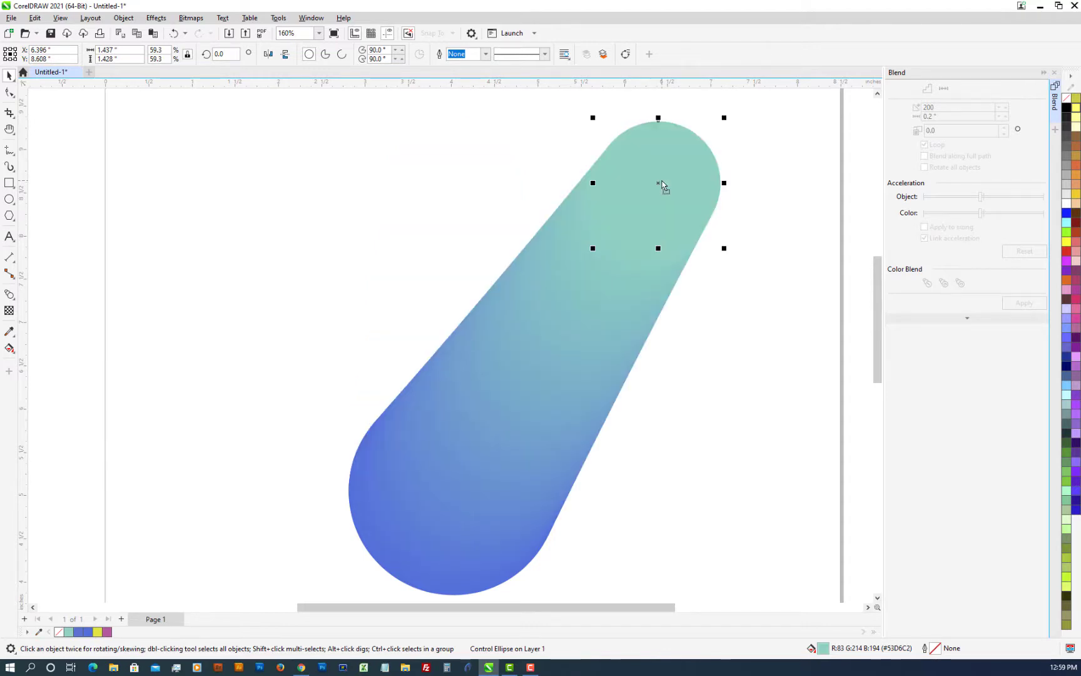
left_click(586, 354)
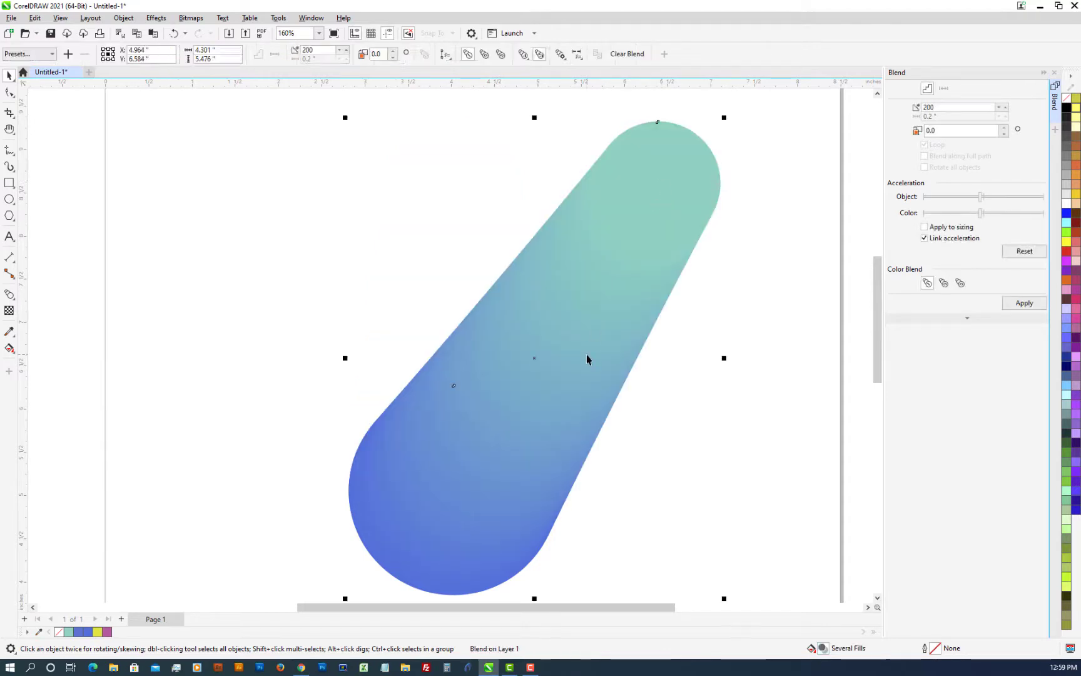
double_click(586, 354)
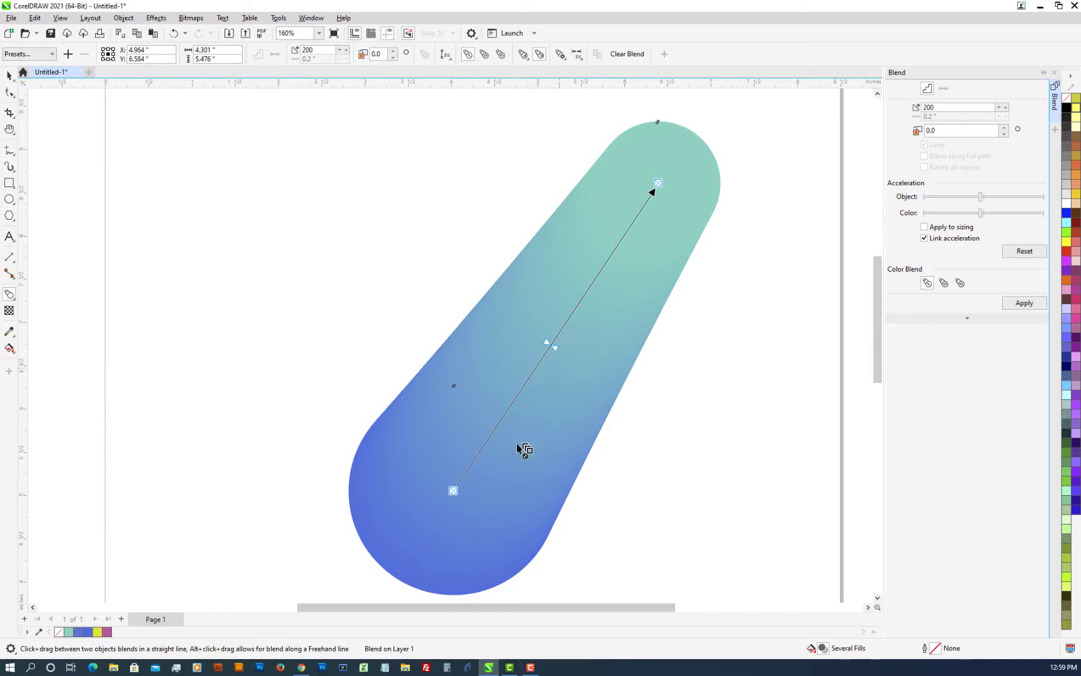
left_click_drag(660, 183, 554, 264)
Step: Move the blue start circle lower and to the right, and shift the blend's acceleration midpoint
left_click(453, 490)
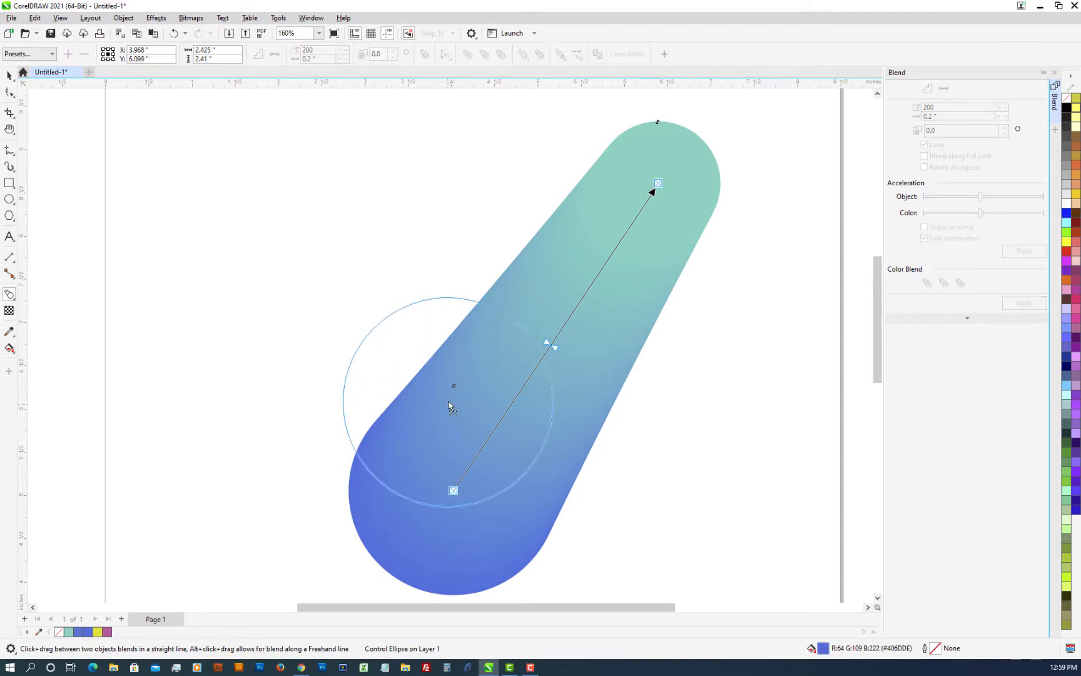
left_click_drag(448, 405, 400, 391)
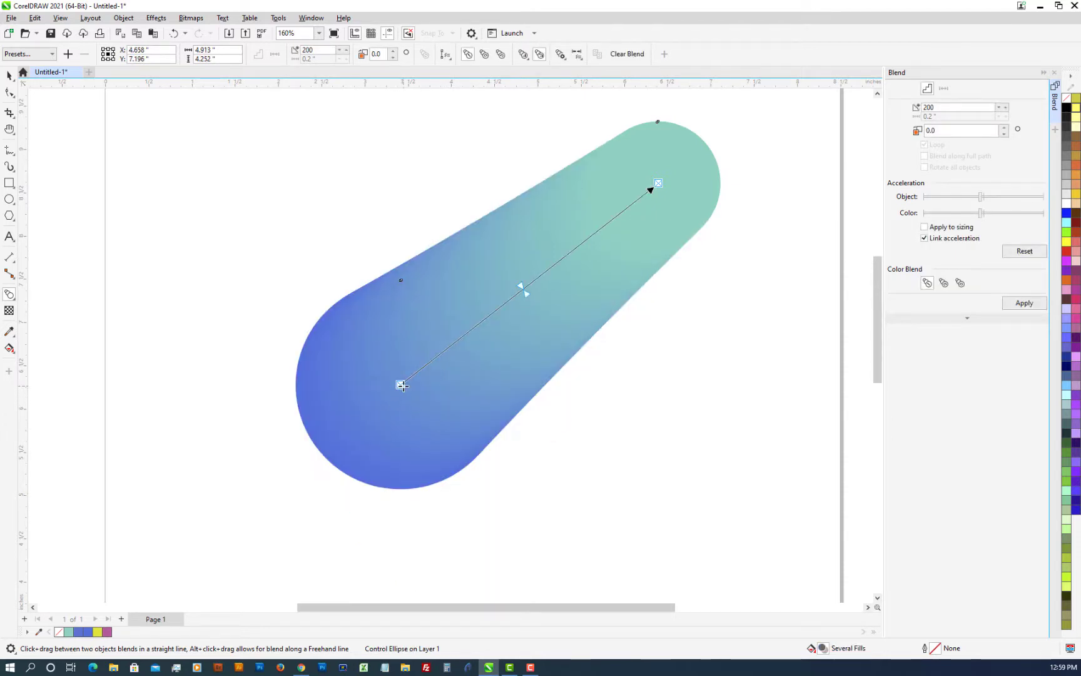
left_click_drag(402, 386, 566, 368)
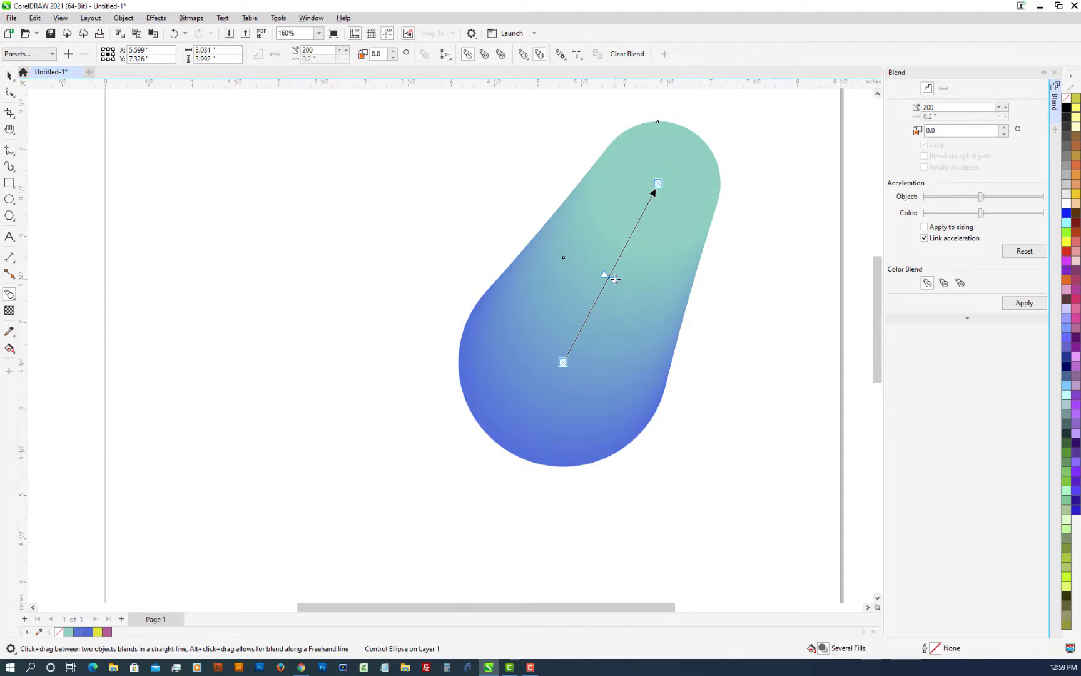
mouse_move(615, 279)
left_mouse_down()
mouse_move(706, 327)
mouse_move(718, 271)
left_mouse_up()
mouse_move(636, 229)
left_mouse_down()
mouse_move(632, 260)
mouse_move(604, 303)
left_mouse_up()
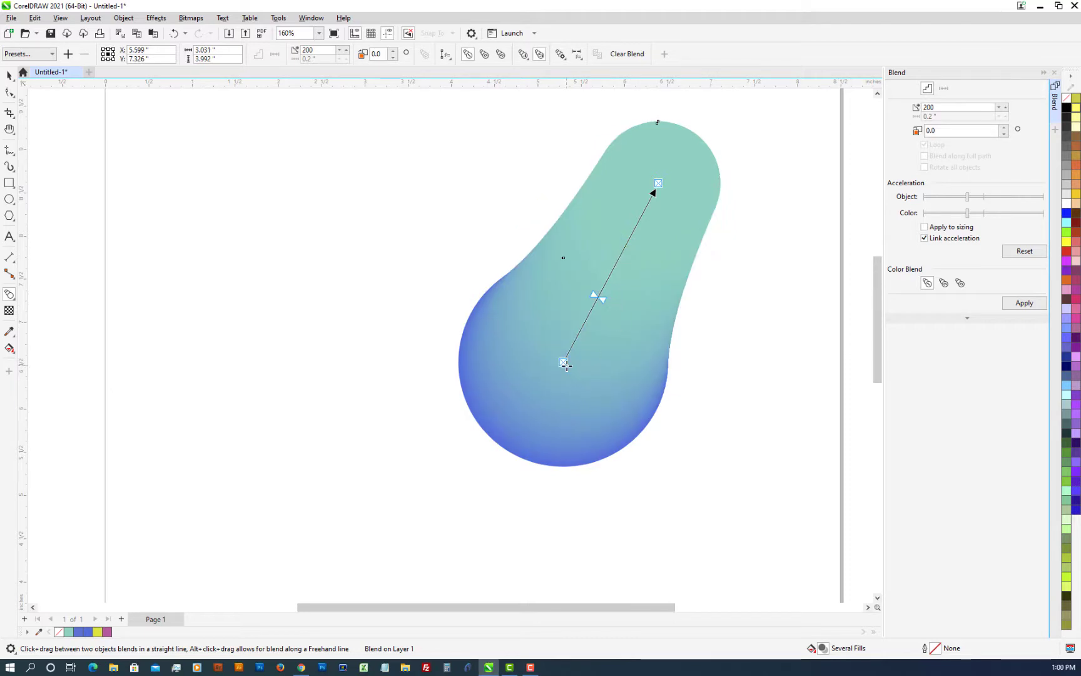
left_click_drag(564, 366, 490, 463)
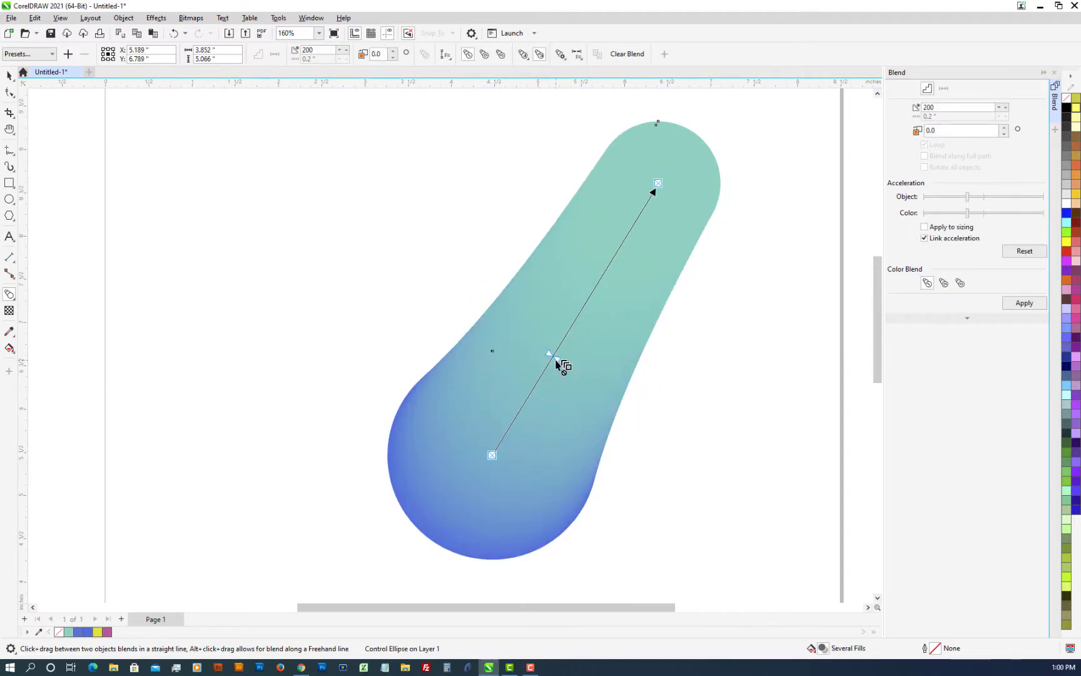
left_click(689, 477)
left_click(485, 554)
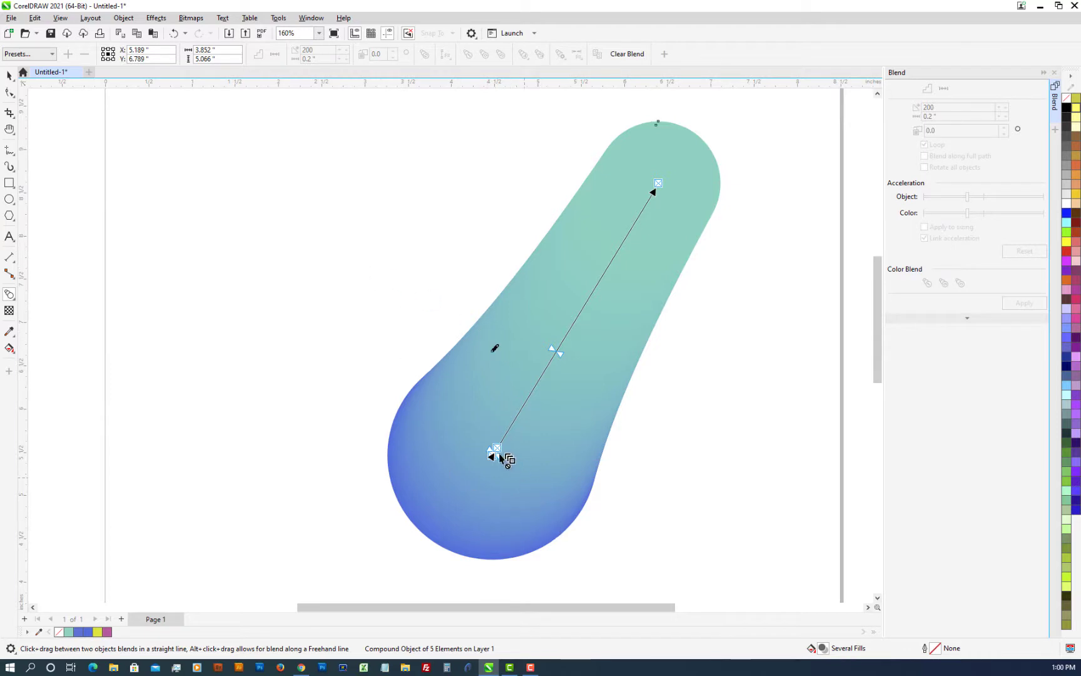
left_click_drag(496, 449, 574, 481)
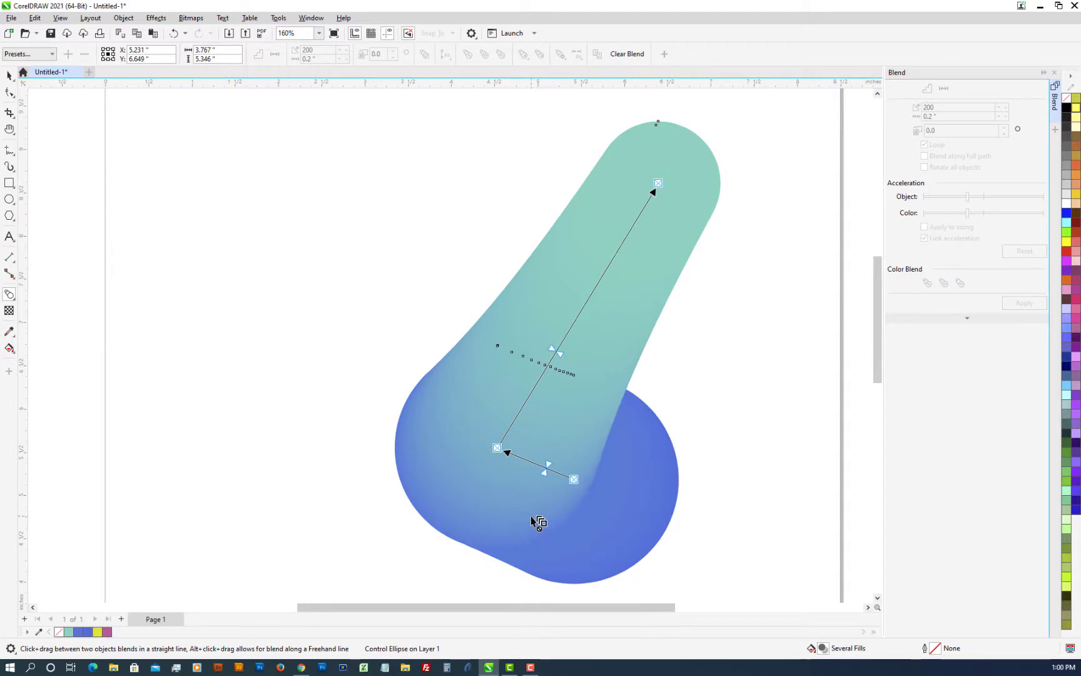
Step: Stretch the blend wider to the left and show its control path
left_click(8, 76)
left_click(257, 201)
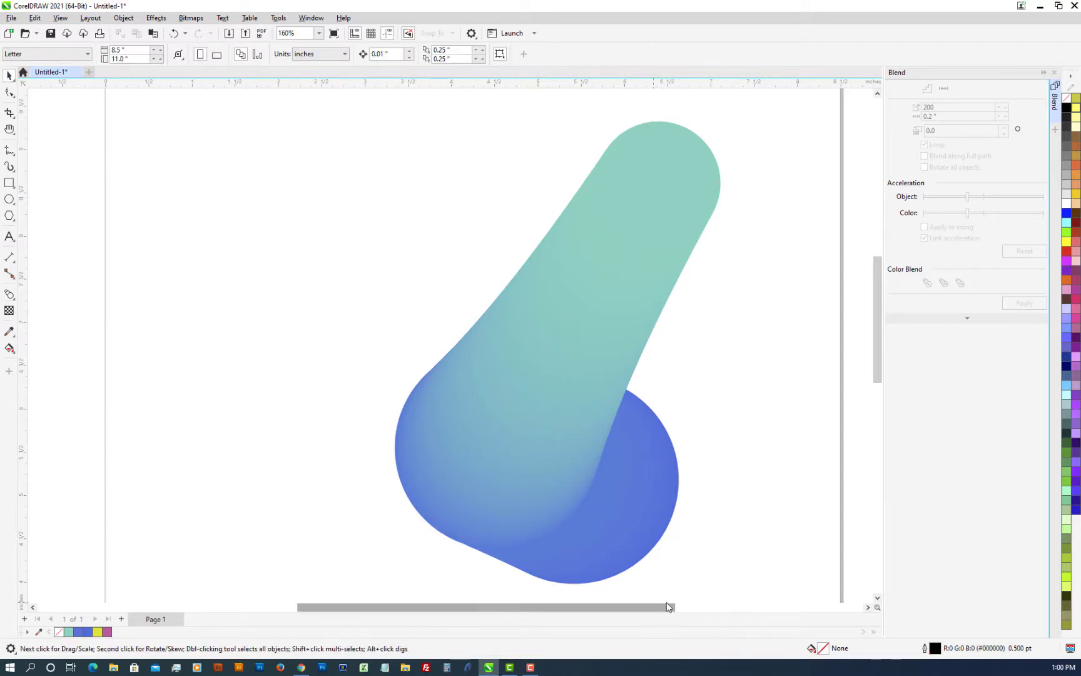
left_click(643, 527)
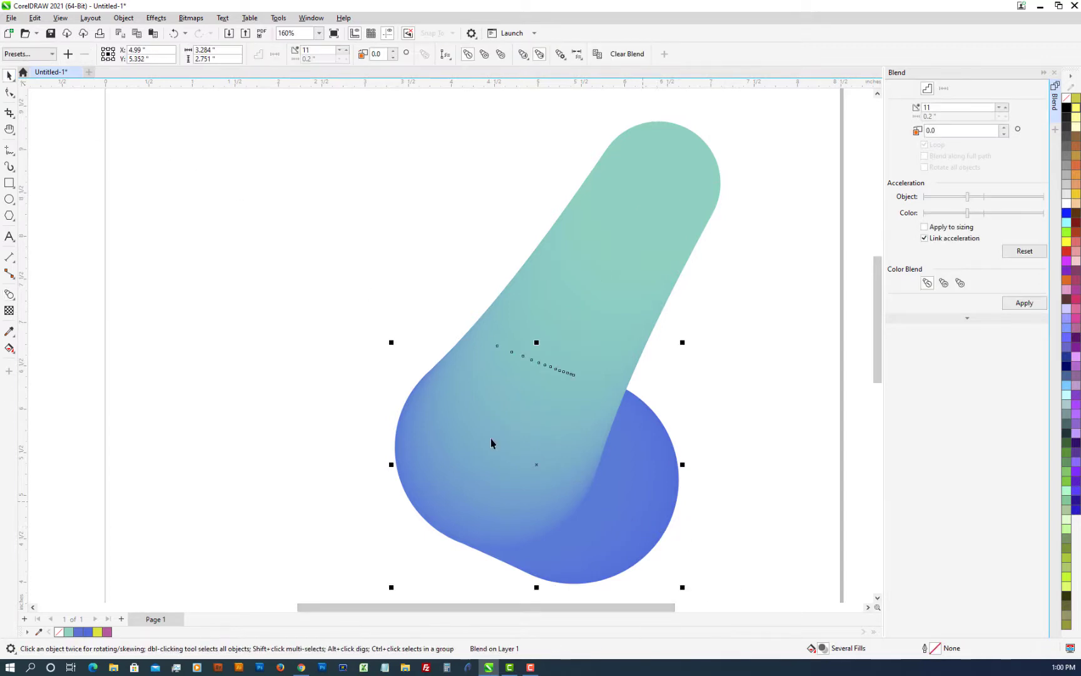
left_click_drag(392, 465, 263, 452)
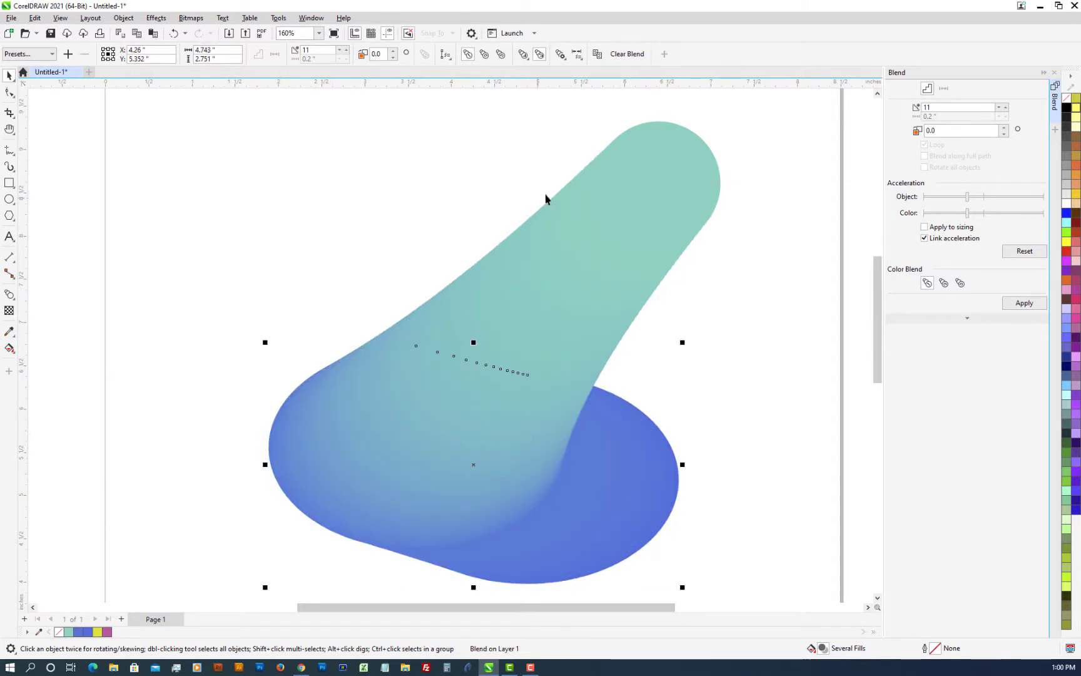
double_click(553, 283)
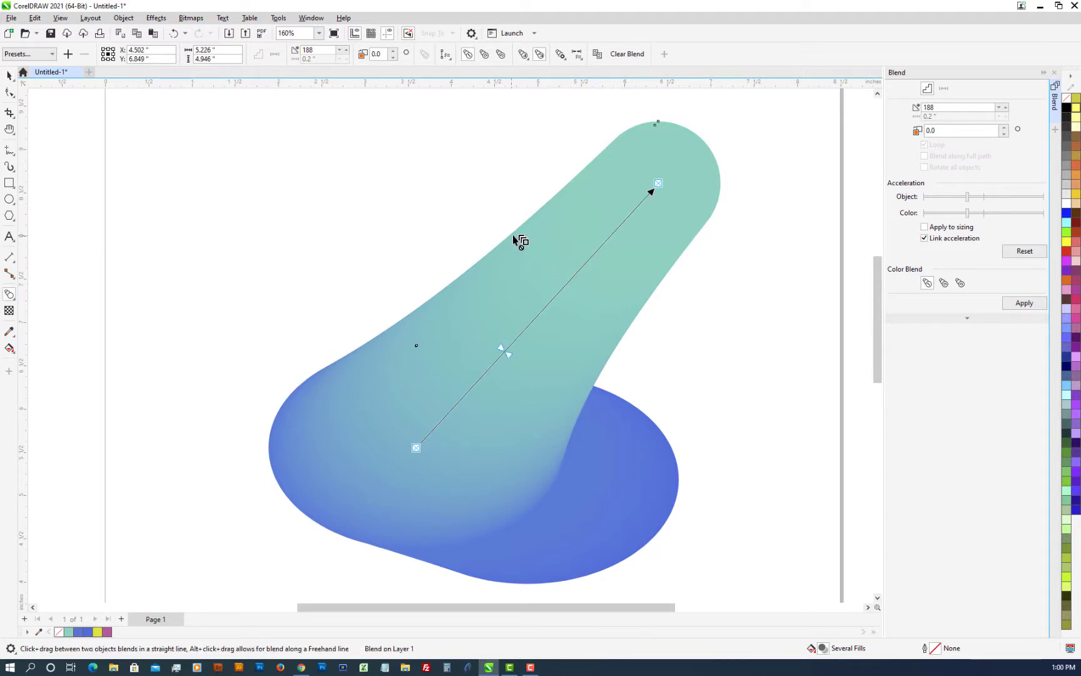
left_click(710, 122)
left_click(673, 155)
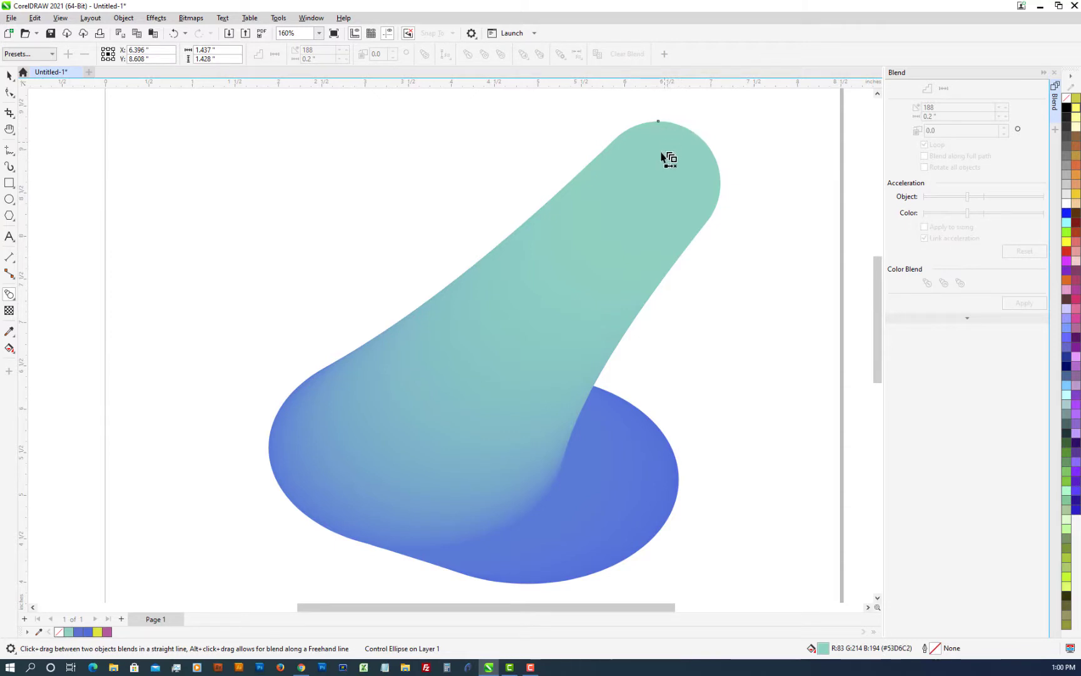
left_click(608, 259)
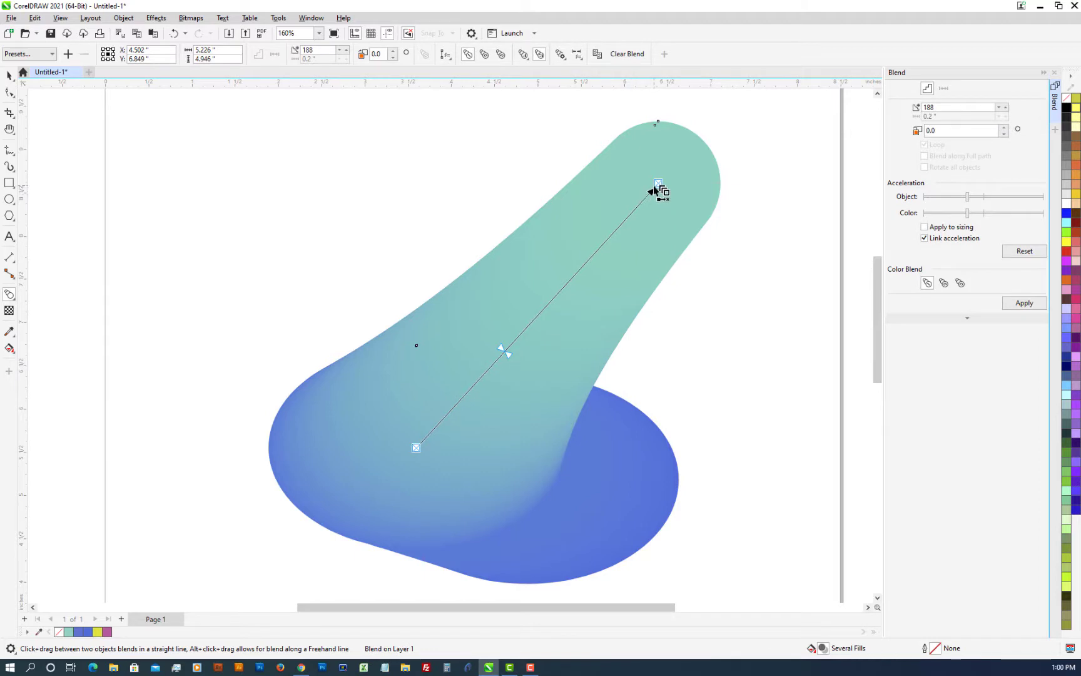
Step: Move the blend's teal end circle out to the right, then up and to the left
left_click_drag(654, 192, 751, 301)
left_click_drag(657, 184, 775, 297)
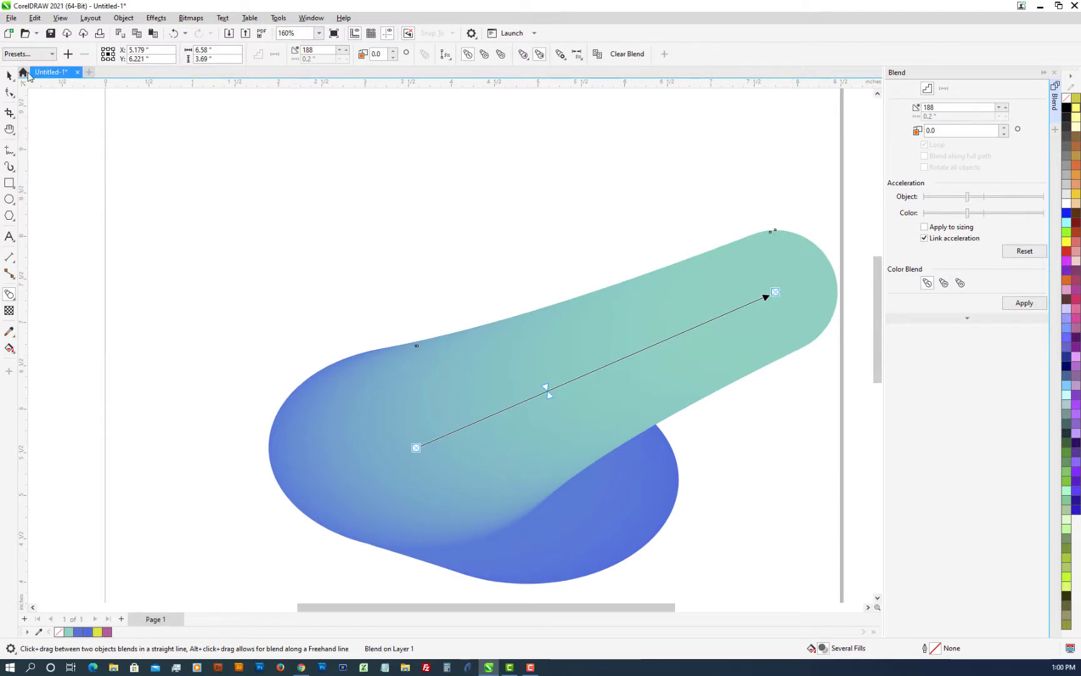
left_click(10, 77)
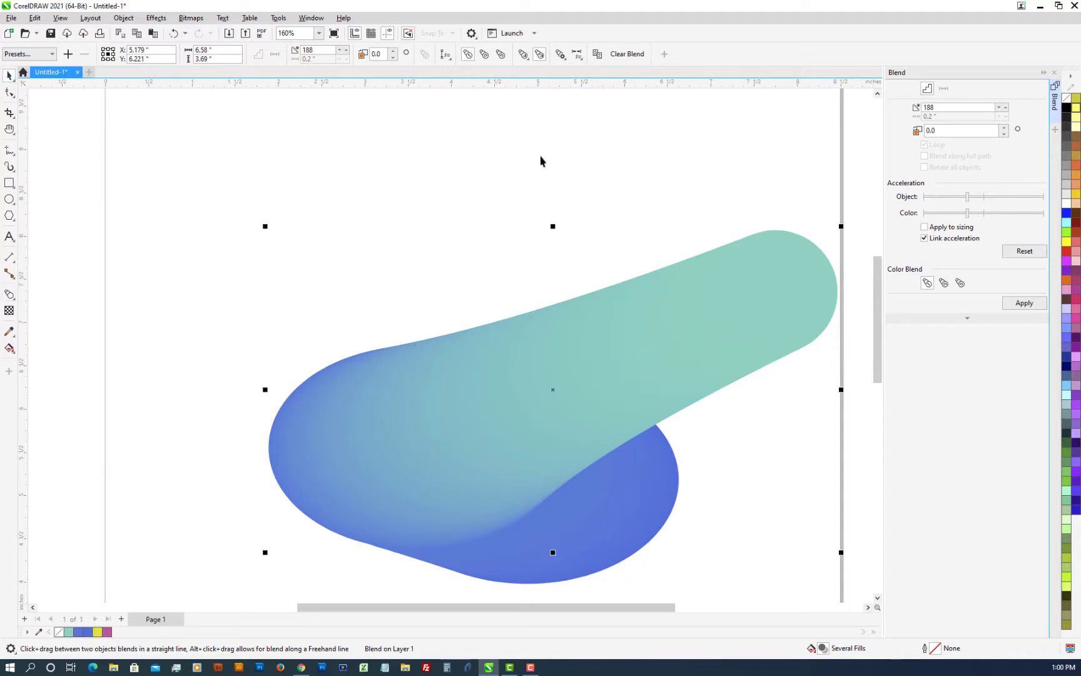
left_click(822, 251)
left_click(824, 257)
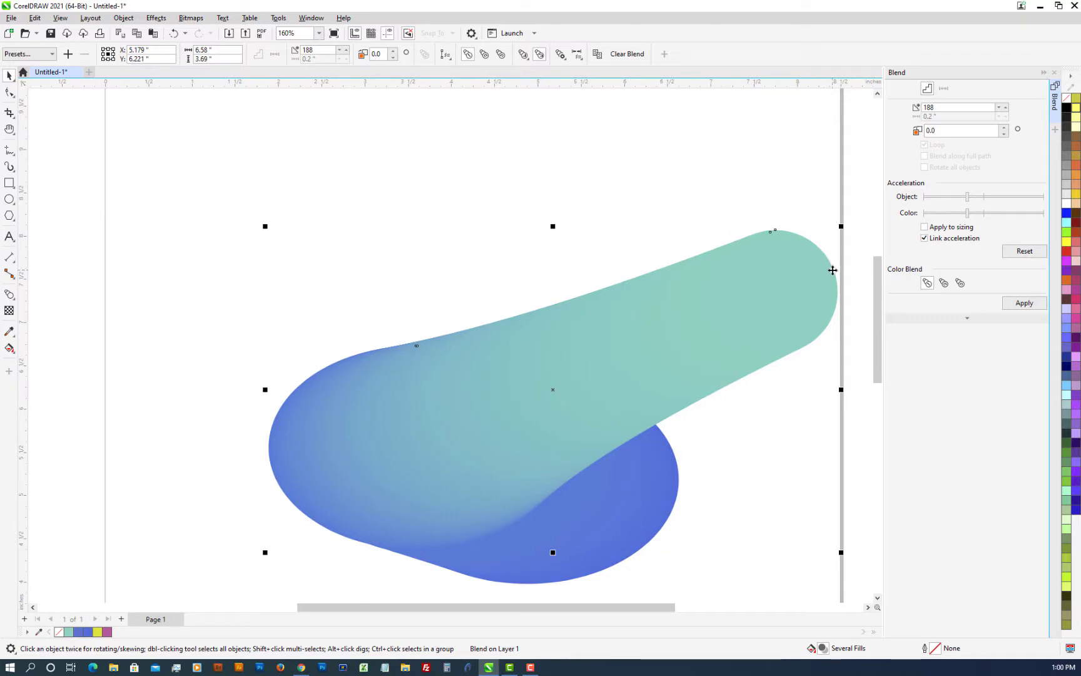
left_click_drag(695, 178, 866, 376)
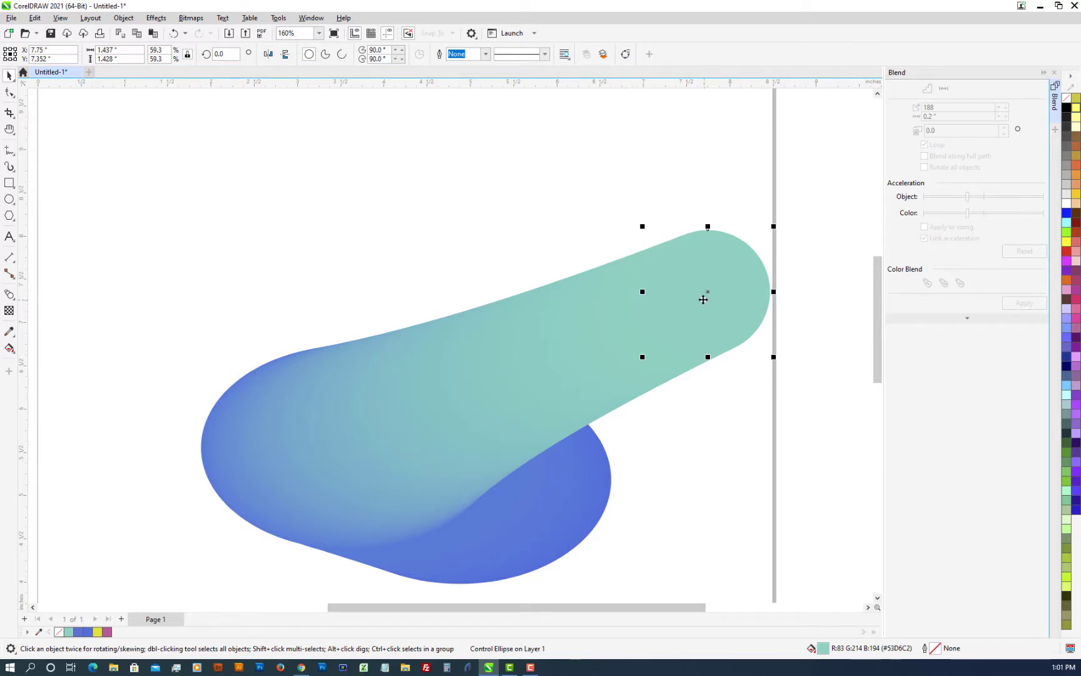
left_click_drag(708, 292, 655, 220)
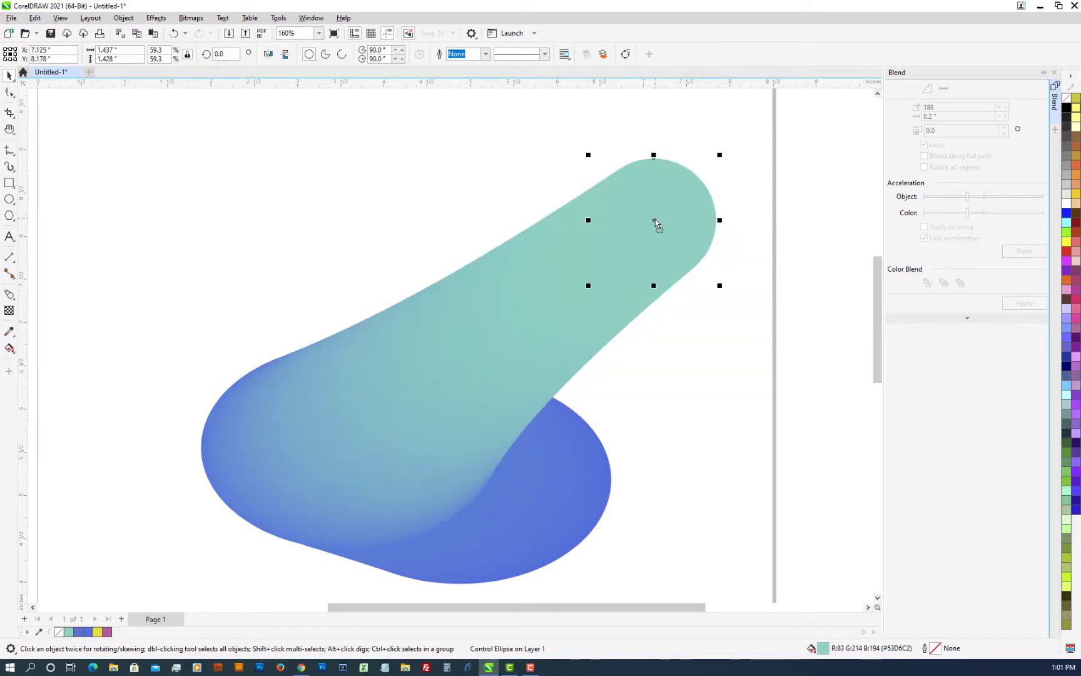
Step: Change the top circle's fill to tan-orange #D69553 and zoom out to view the blend
double_click(823, 650)
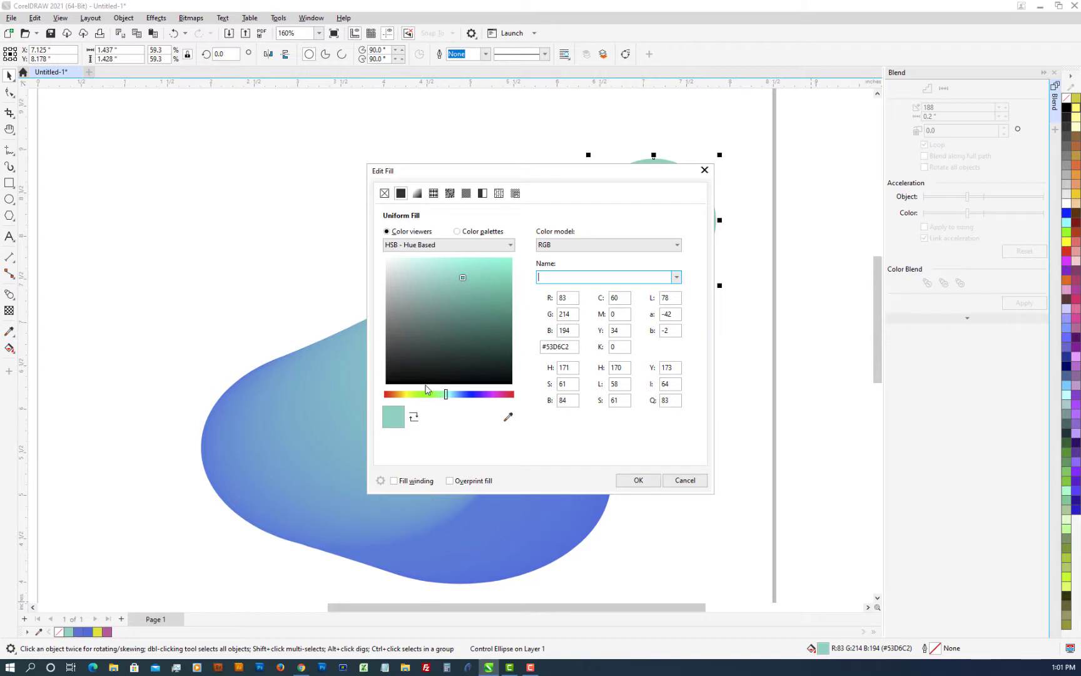
left_click(395, 395)
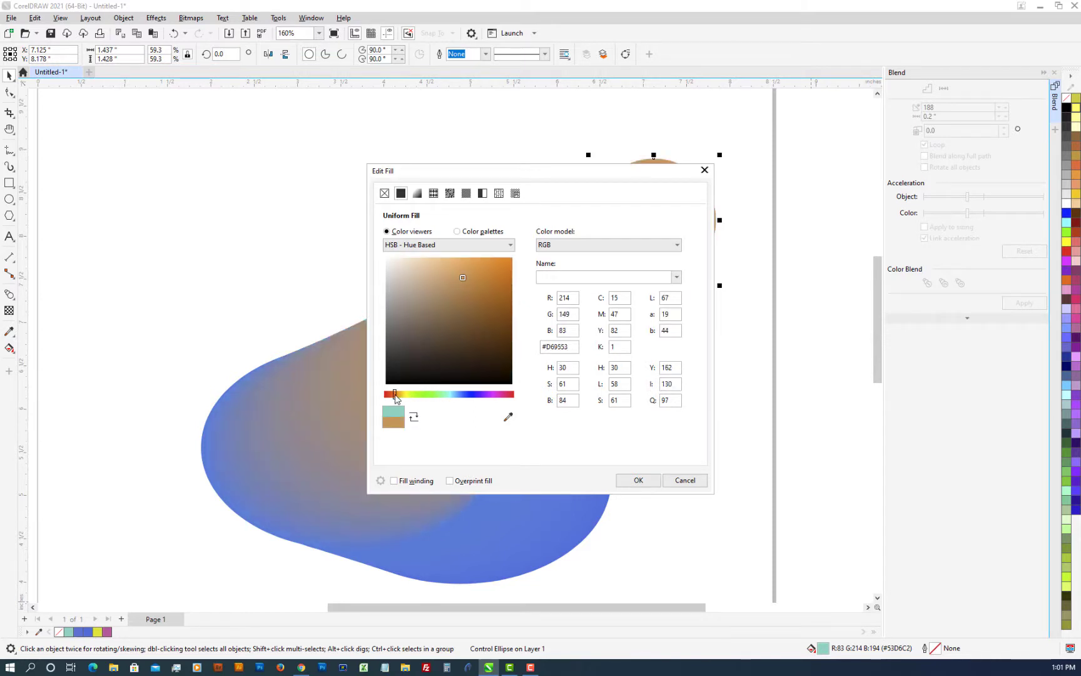
left_click(649, 480)
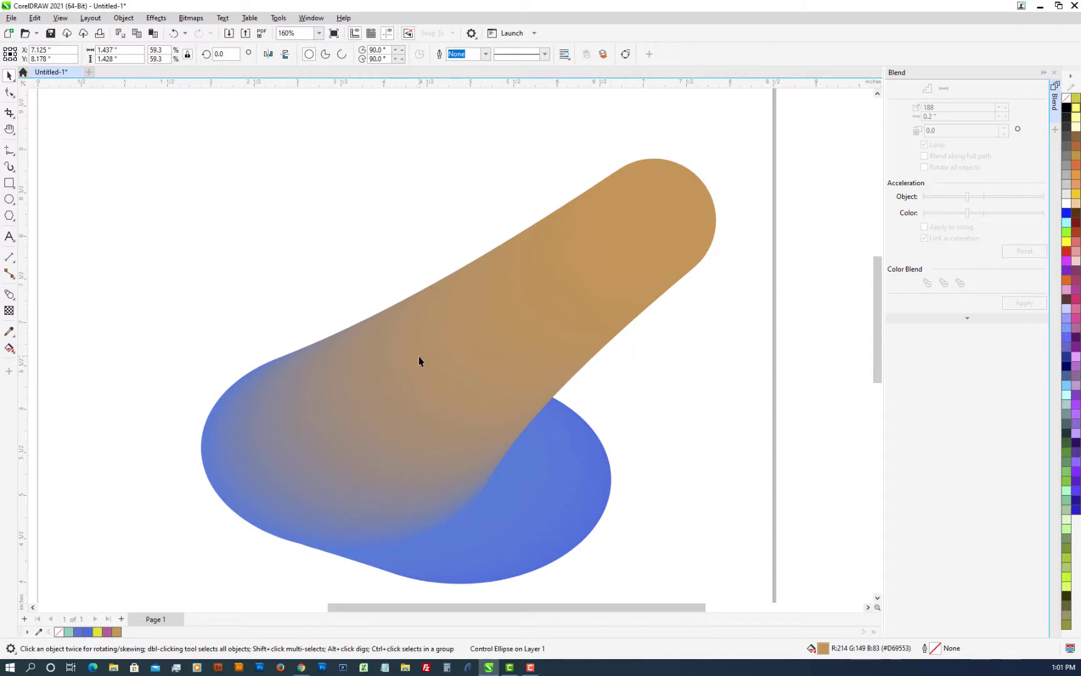
scroll(402, 367, "down", 5)
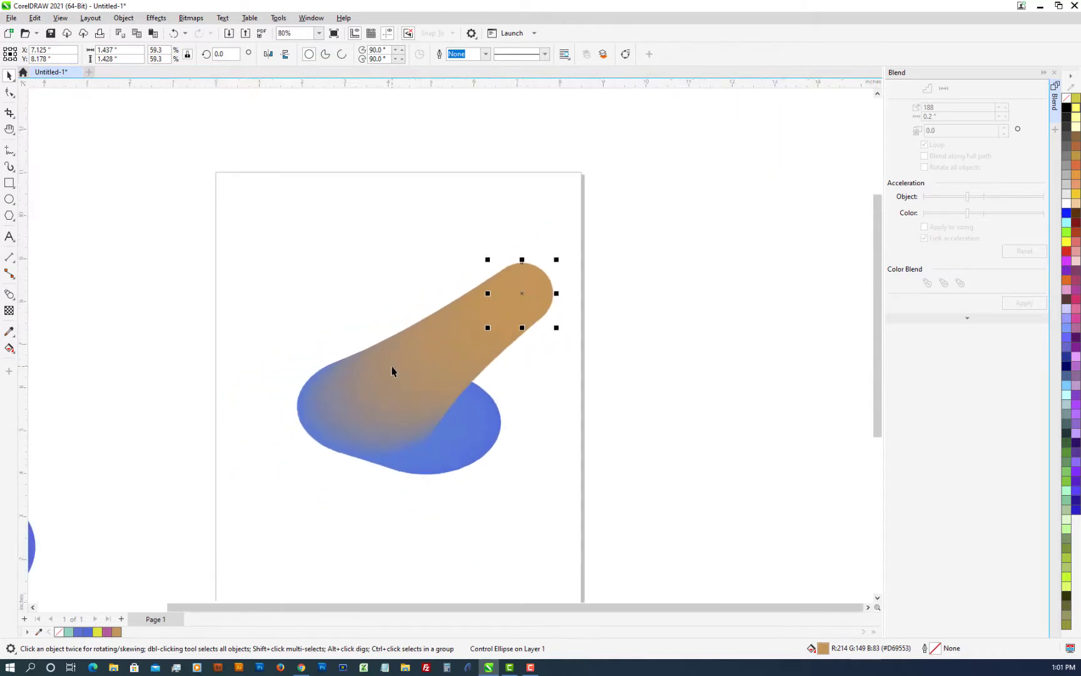
scroll(391, 371, "down", 1)
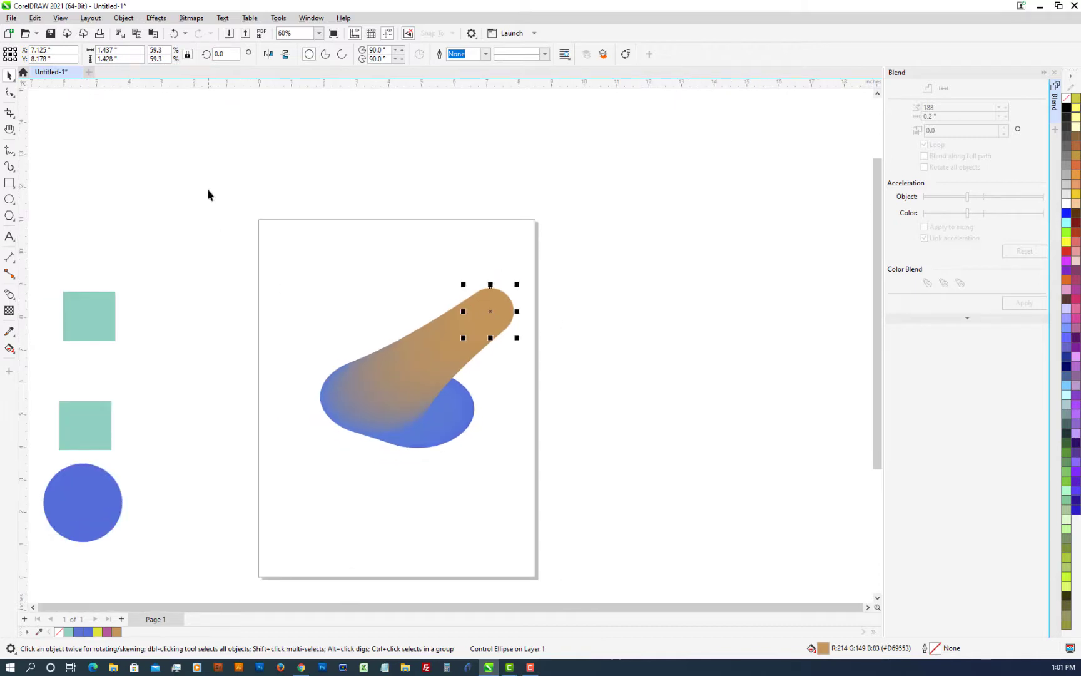
Step: Move the tan-to-blue blend off the page to the upper left and drag the blue circle right of the page
left_click_drag(212, 198, 557, 501)
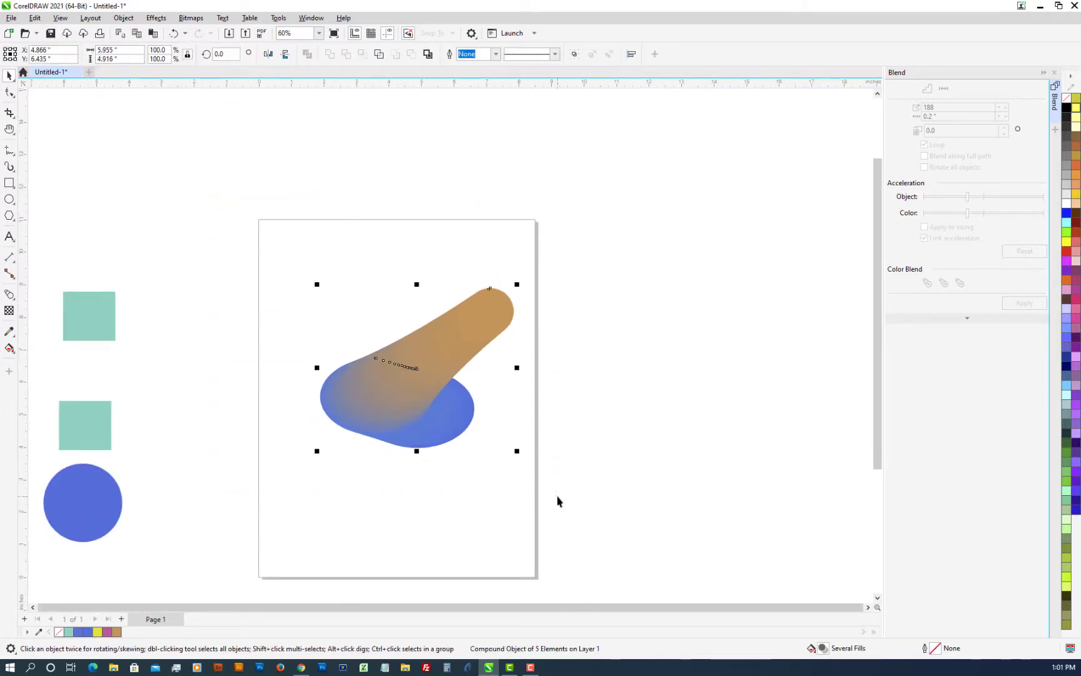
left_click_drag(394, 377, 140, 214)
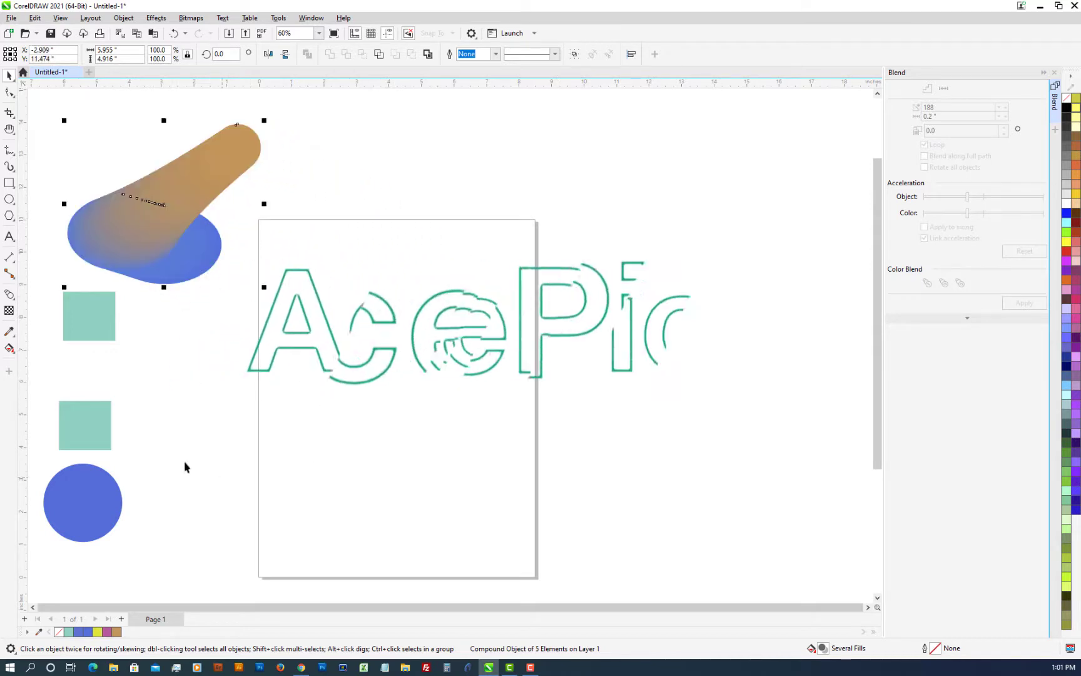
left_click_drag(35, 388, 152, 574)
left_click(116, 527)
left_click(105, 518)
left_click_drag(97, 506, 726, 254)
Step: Duplicate the blue circle, scale the upper copy to about 57%, and align the two circles' centres
key("Right")
key("Up")
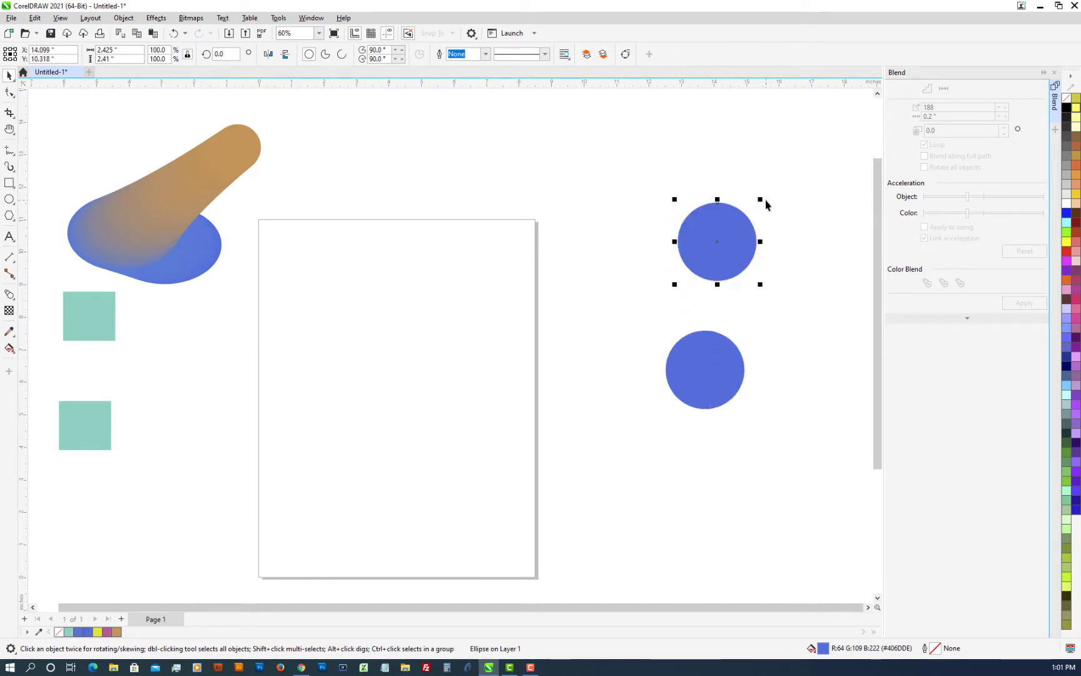
left_click_drag(763, 204, 715, 261)
left_click_drag(637, 202, 788, 463)
key("c")
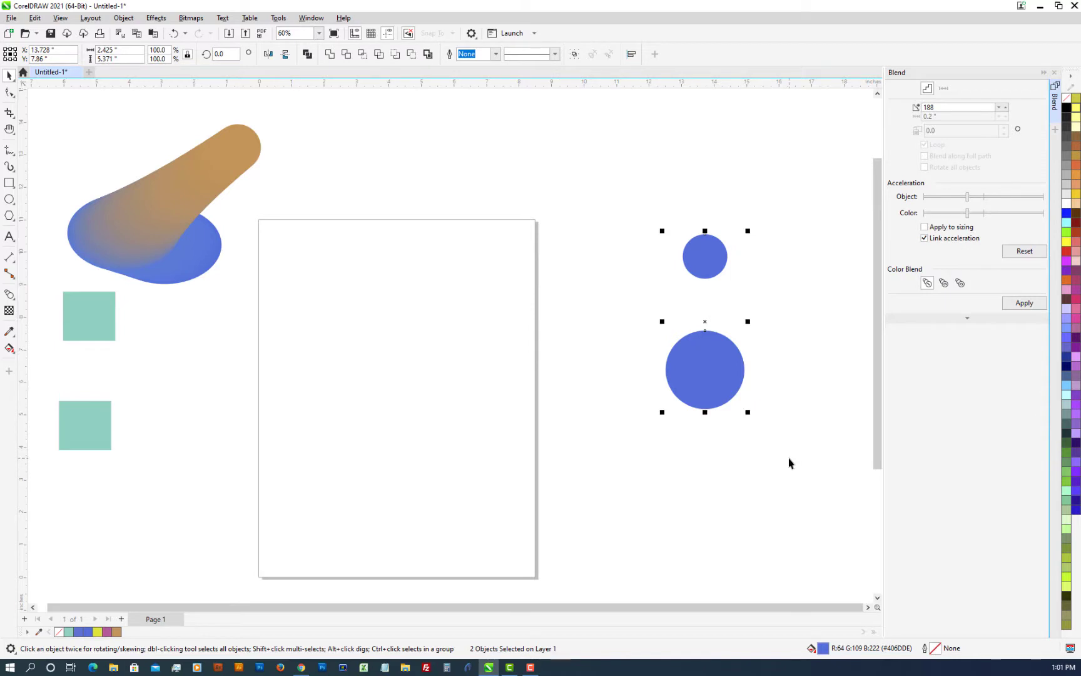
left_click(792, 507)
left_click(704, 260)
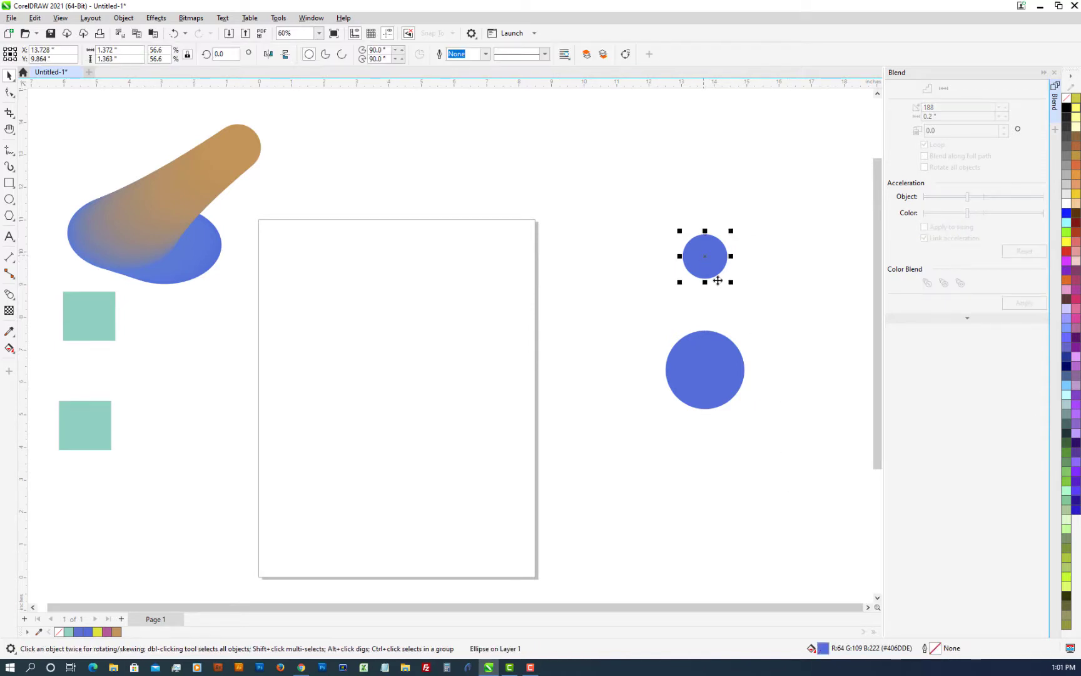
Step: Fill the small upper circle with the teal sampled from the square
double_click(824, 648)
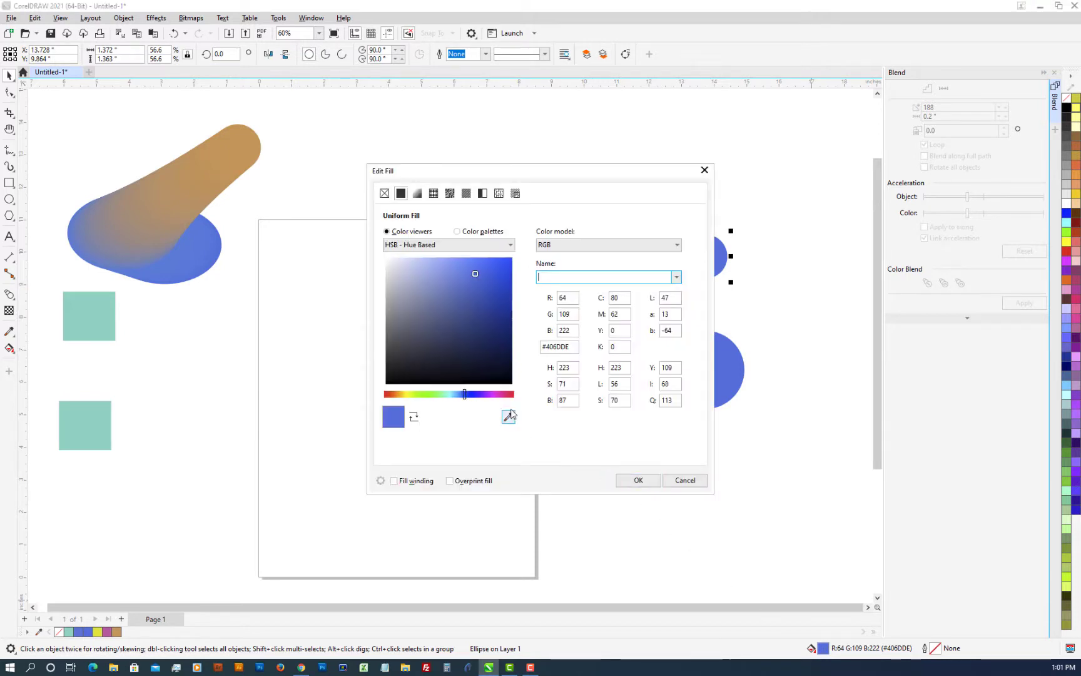
left_click(509, 415)
left_click(106, 298)
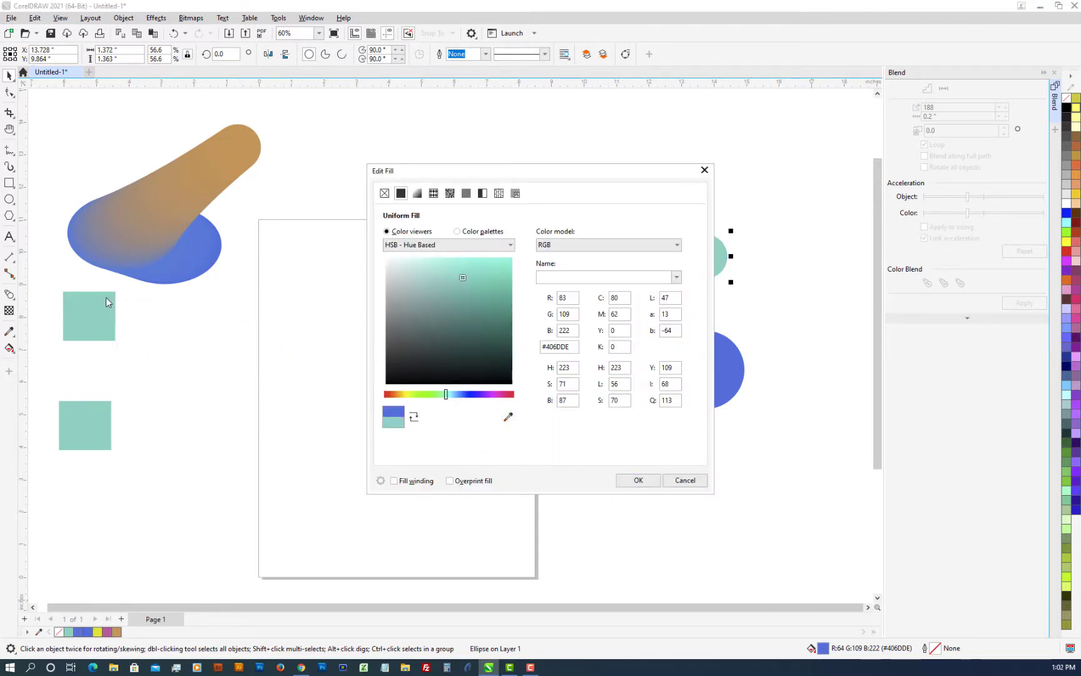
left_click(639, 480)
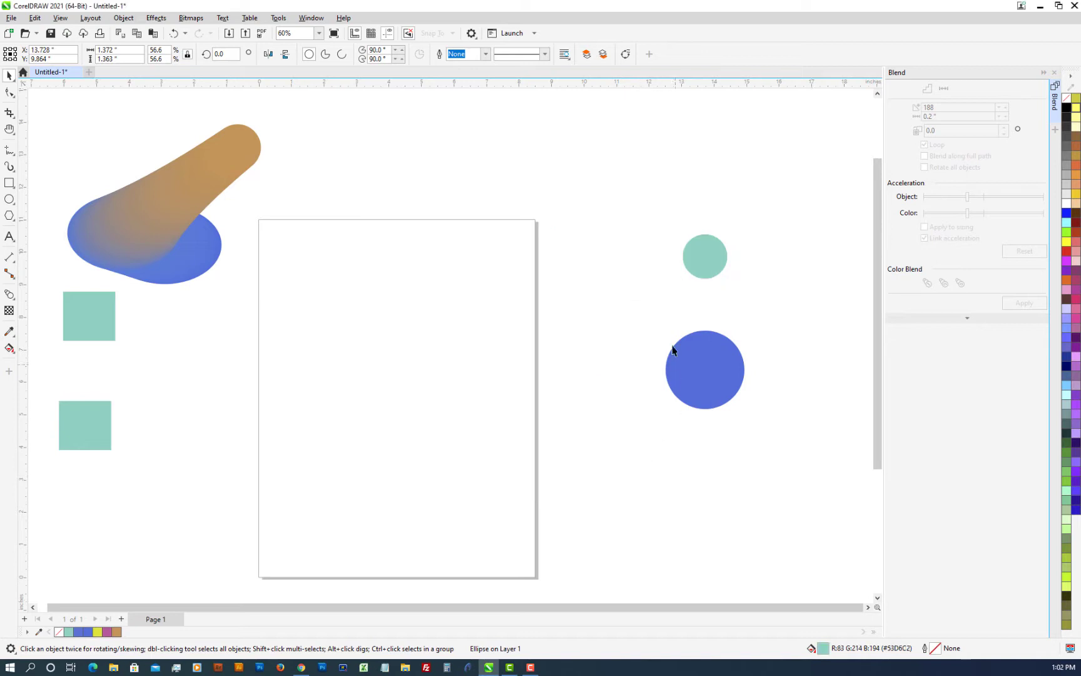
Step: Select both circles and replace the blend step count 188 with 200
left_click_drag(636, 194, 745, 429)
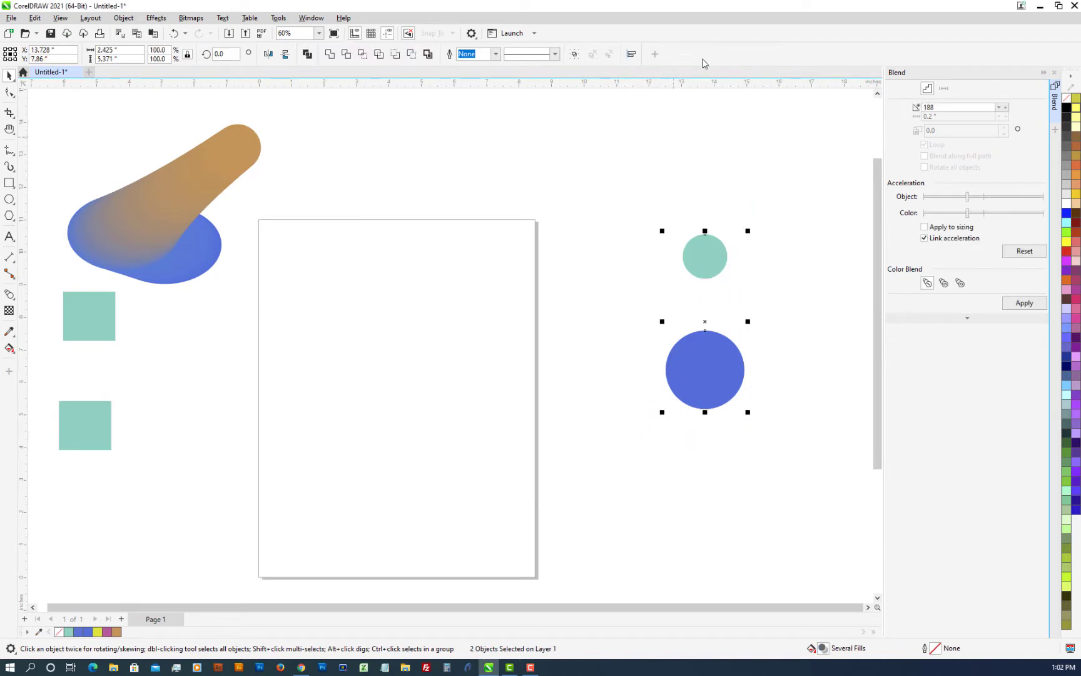
left_click(934, 108)
left_click_drag(930, 108, 917, 108)
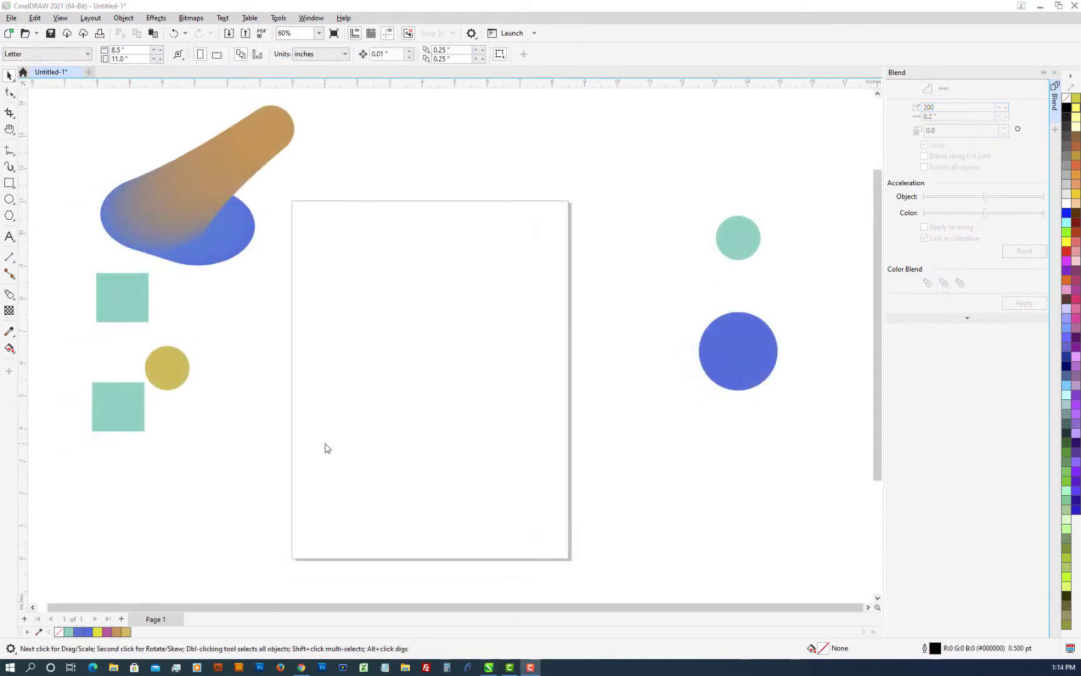
Step: Refill the small upper circle with mustard yellow #D6BA53 sampled from the yellow circle
left_click(747, 235)
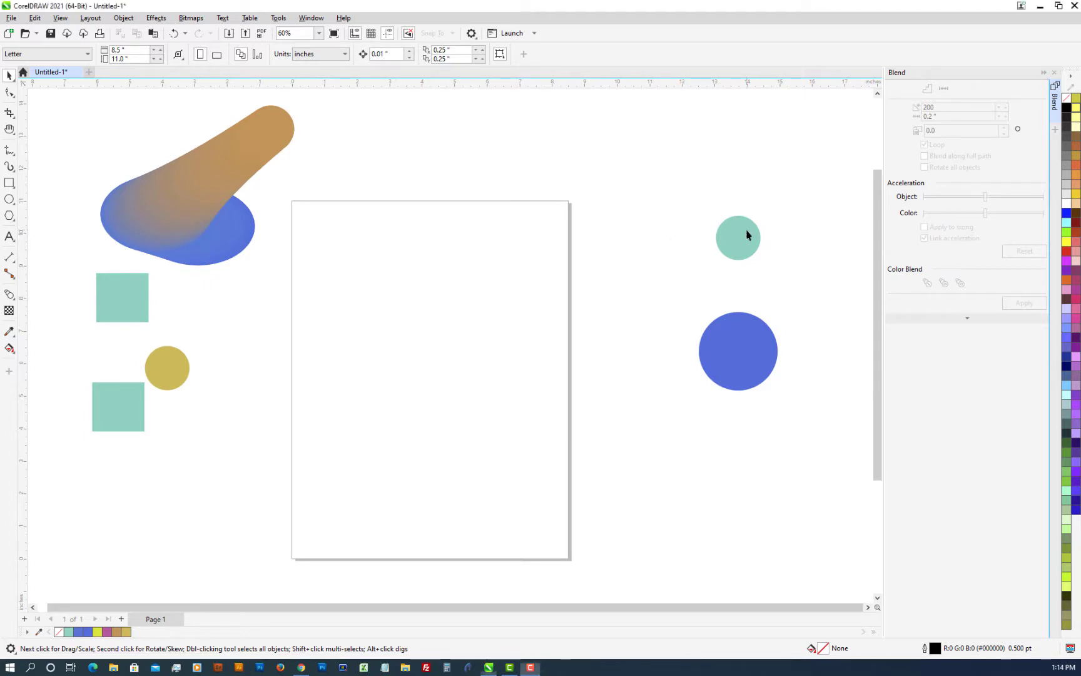
double_click(822, 649)
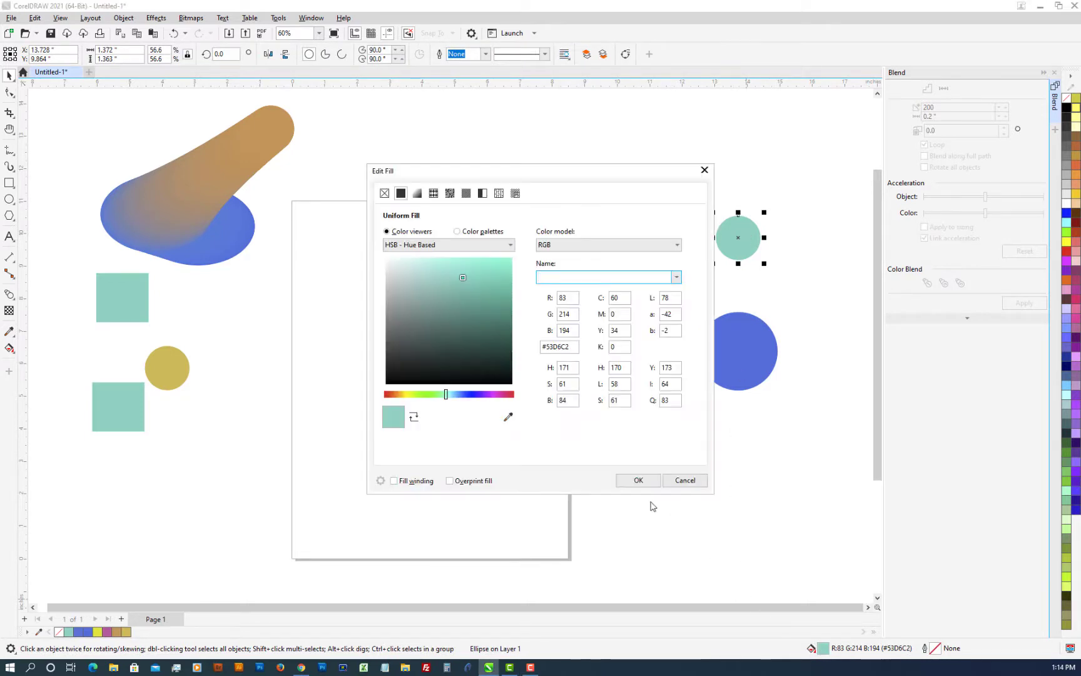
left_click(508, 417)
left_click(174, 355)
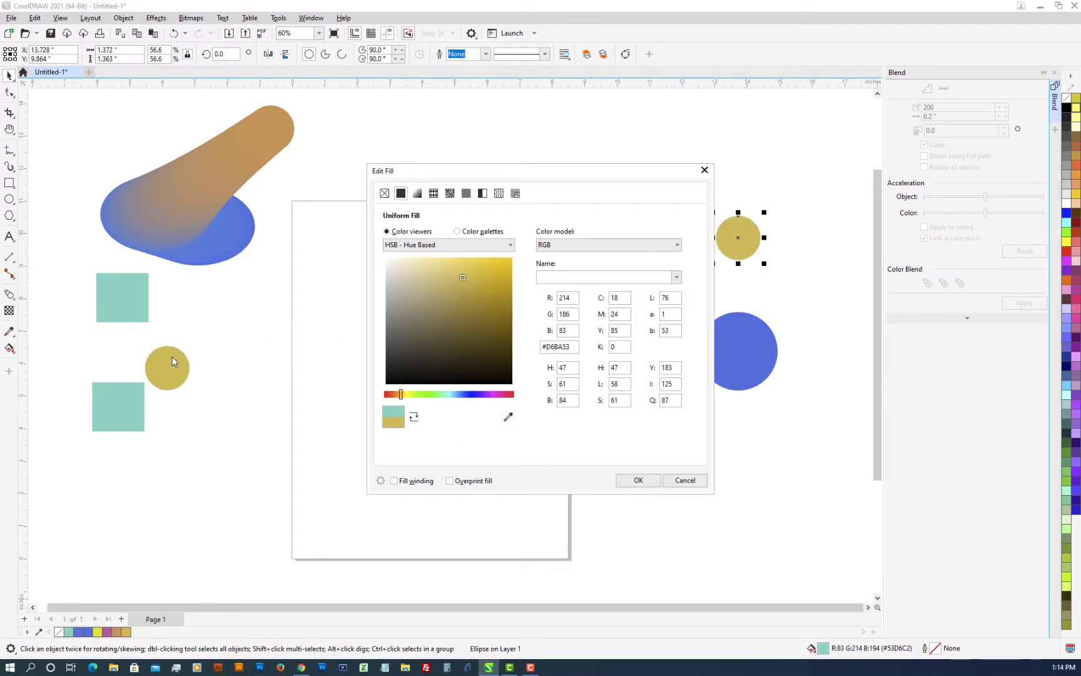
left_click(637, 480)
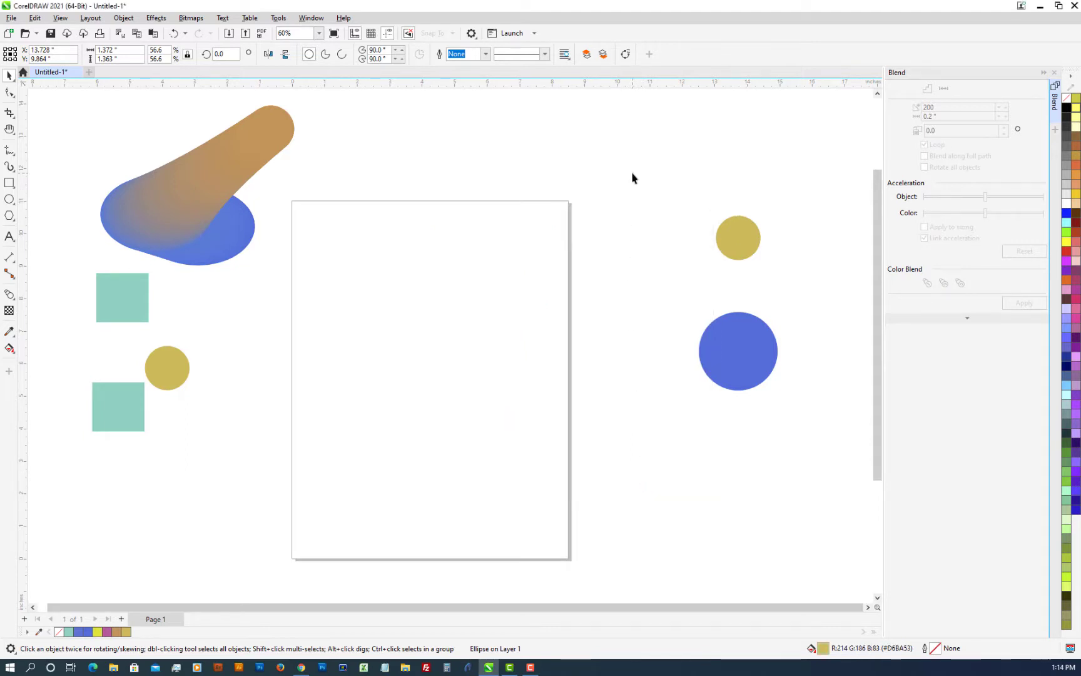
Step: Duplicate the yellow and blue circle pair with Ctrl+D and place the copy left of the page
left_click_drag(632, 173, 808, 470)
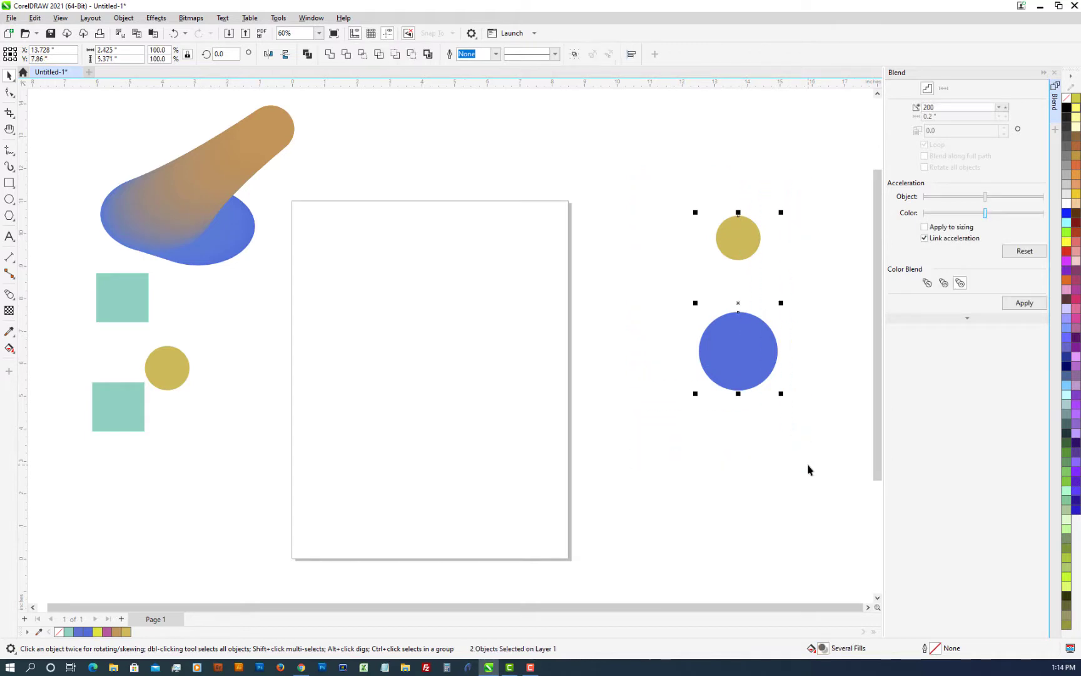
key("ctrl+d")
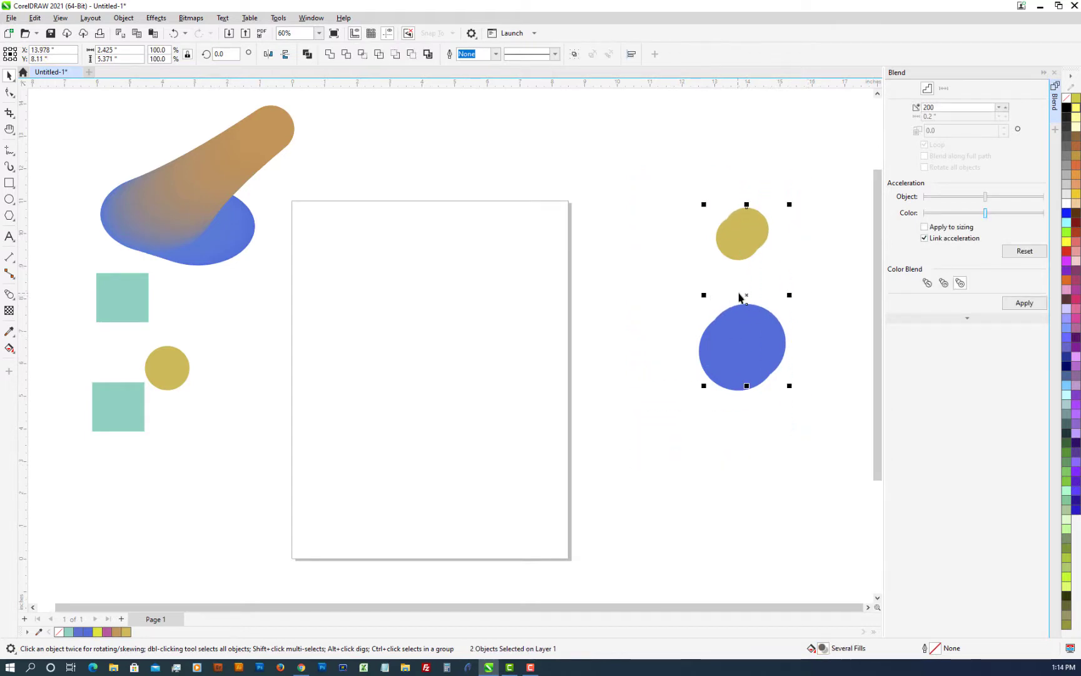
left_click_drag(749, 294, 246, 408)
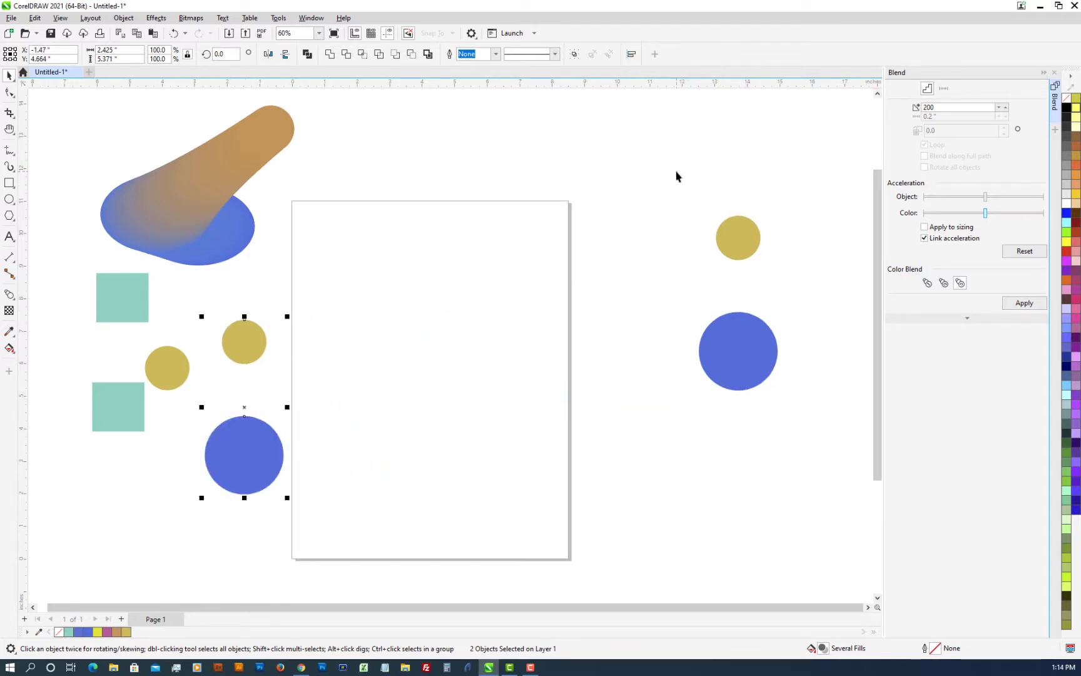
left_click_drag(653, 178, 822, 463)
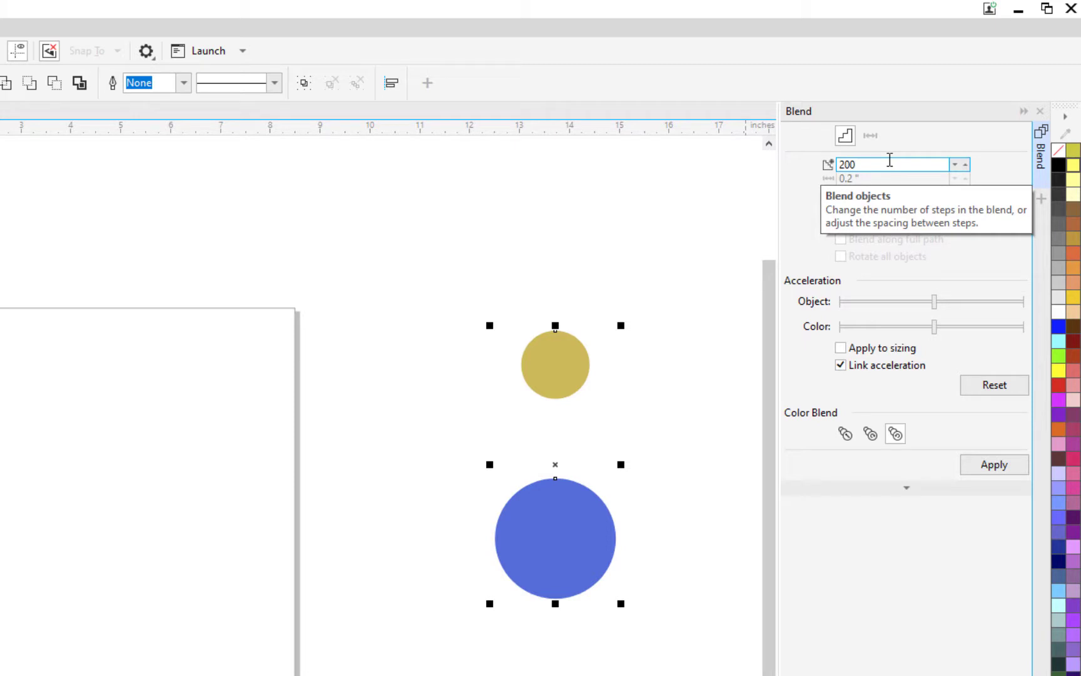
Step: Create a direct yellow-to-blue blend, trying object acceleration values before settling near the middle
left_click(846, 435)
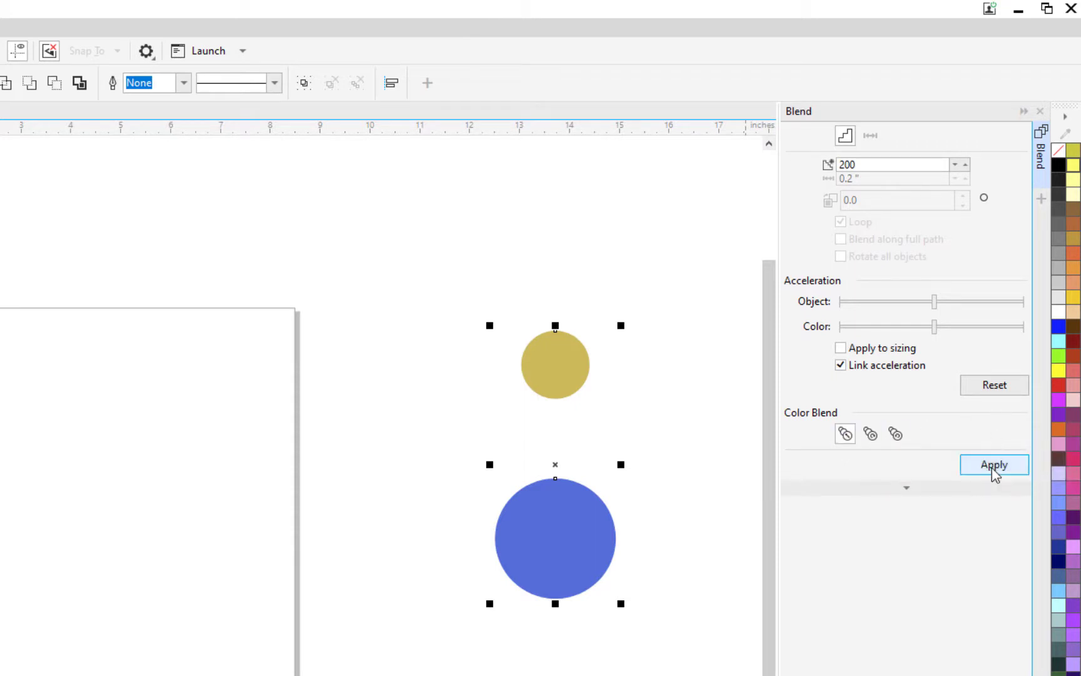
left_click(994, 465)
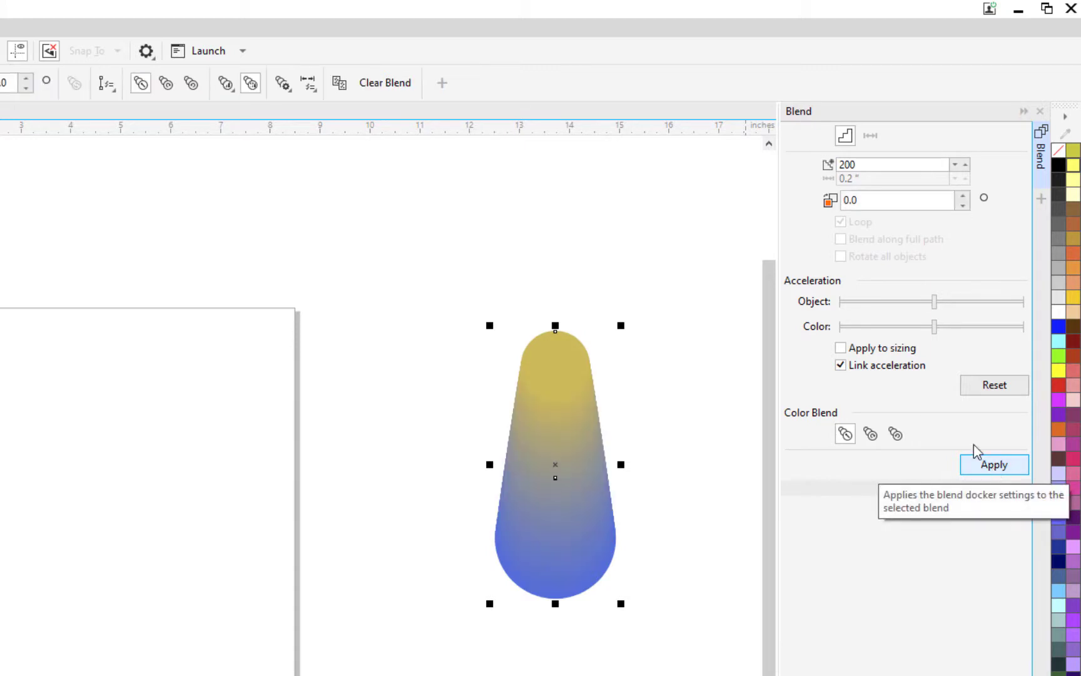
left_click(889, 301)
left_click(996, 466)
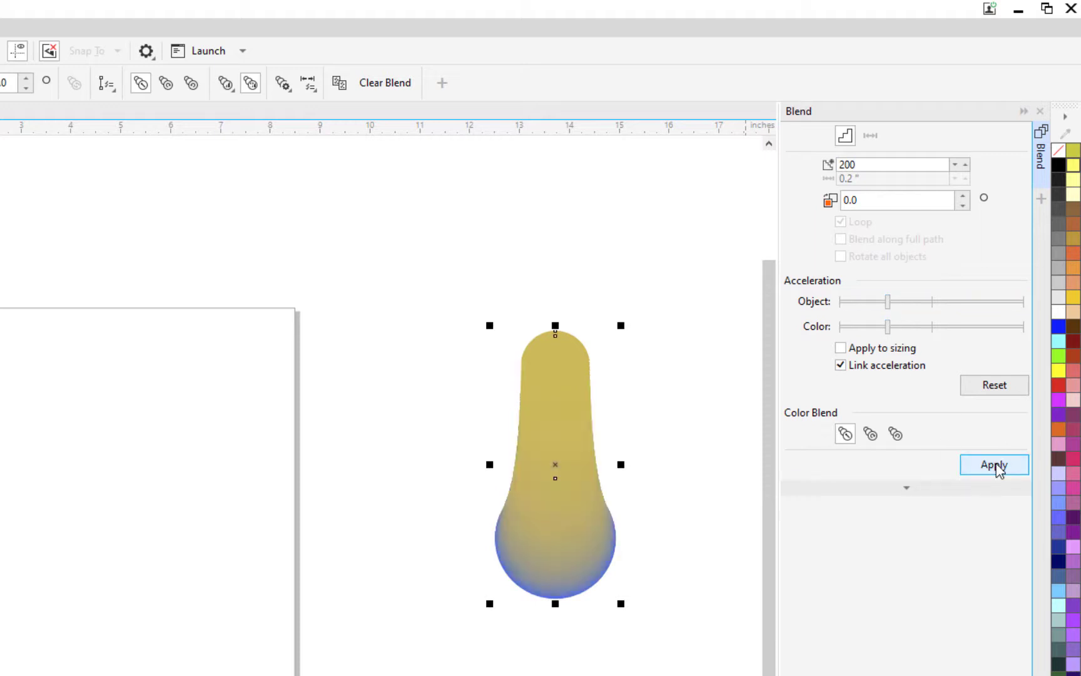
left_click(991, 301)
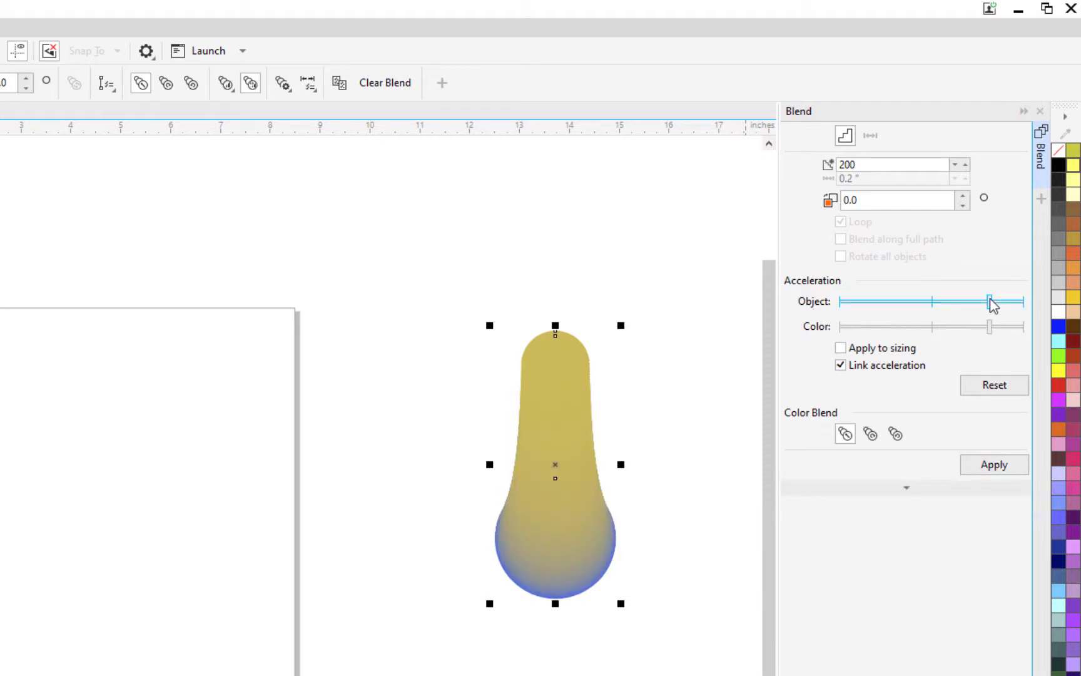
left_click(991, 470)
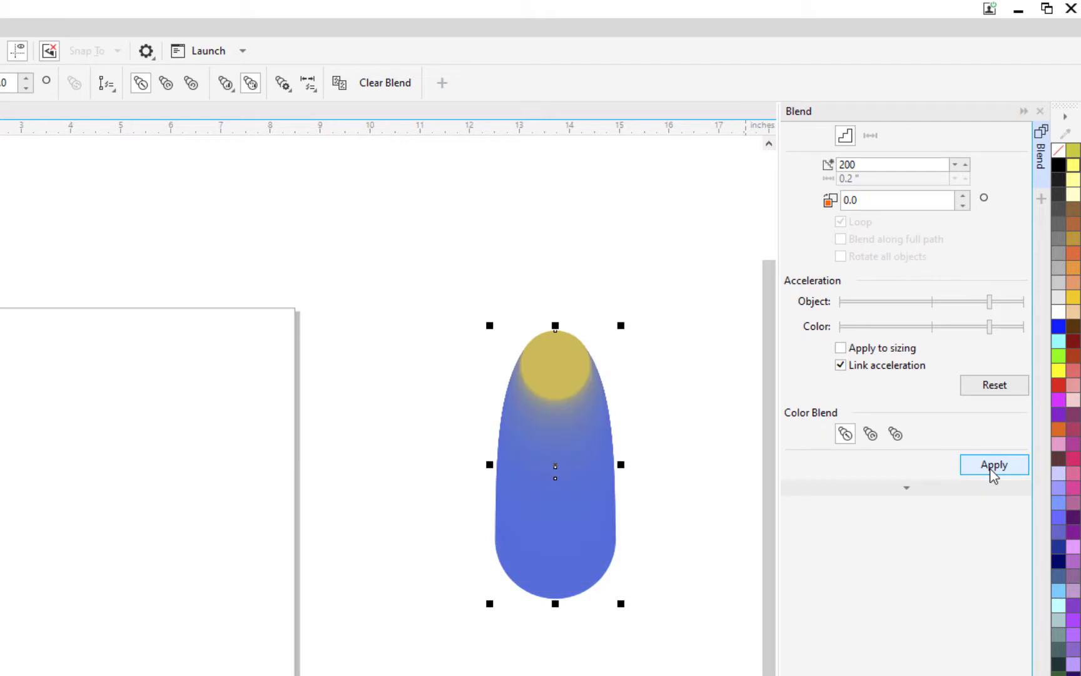
left_click(873, 302)
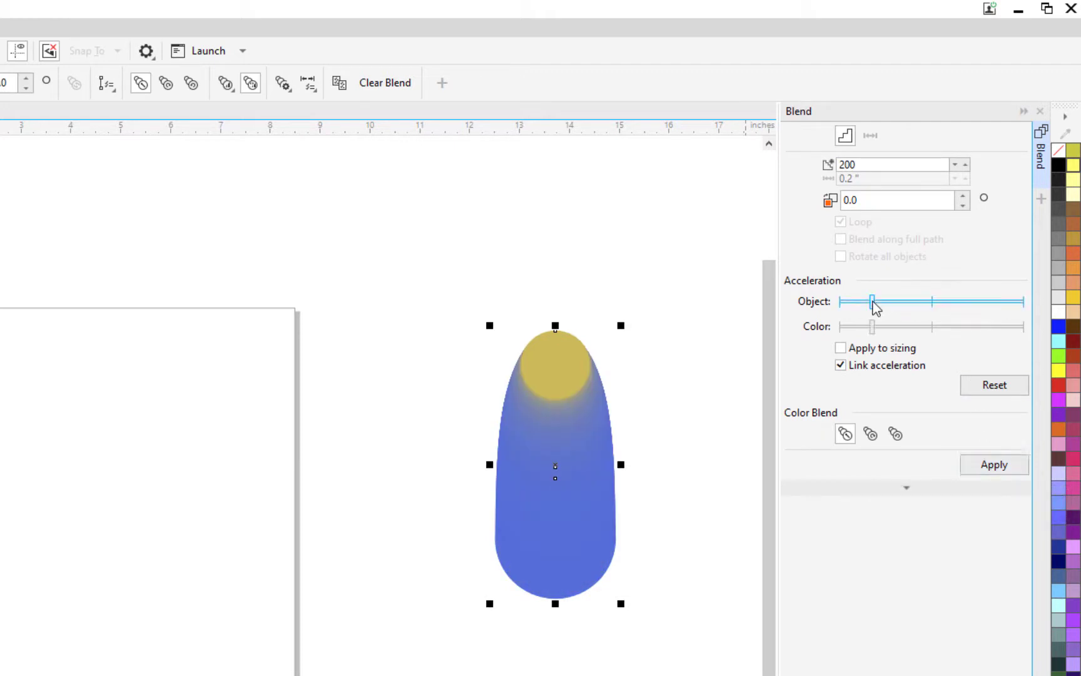
left_click(993, 466)
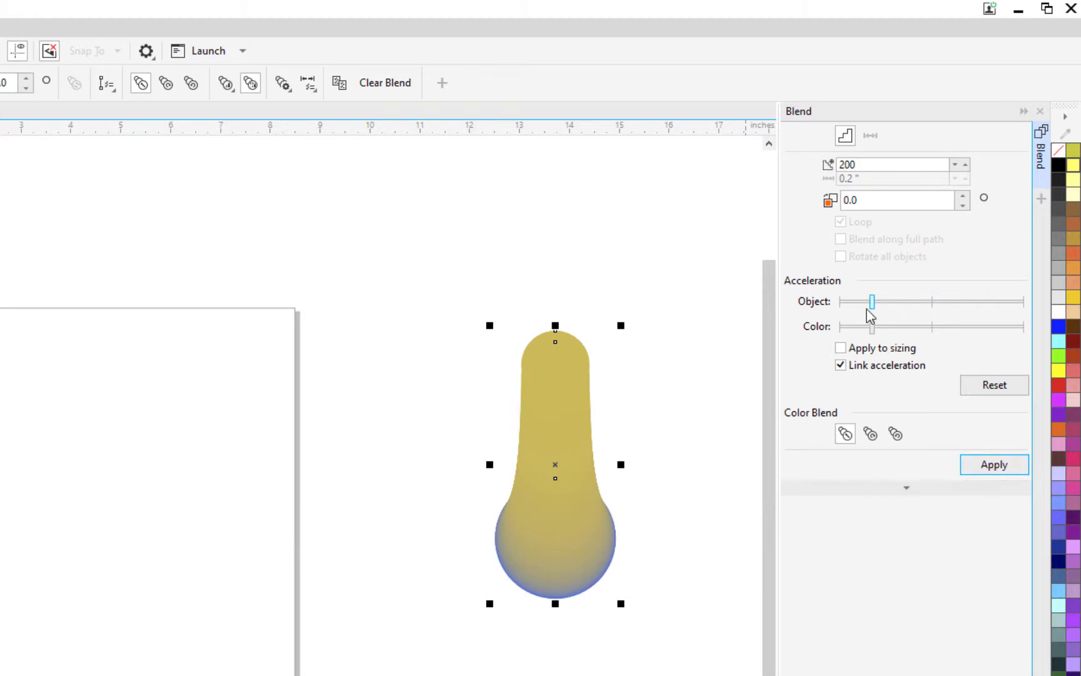
left_click_drag(873, 304, 934, 311)
left_click(996, 465)
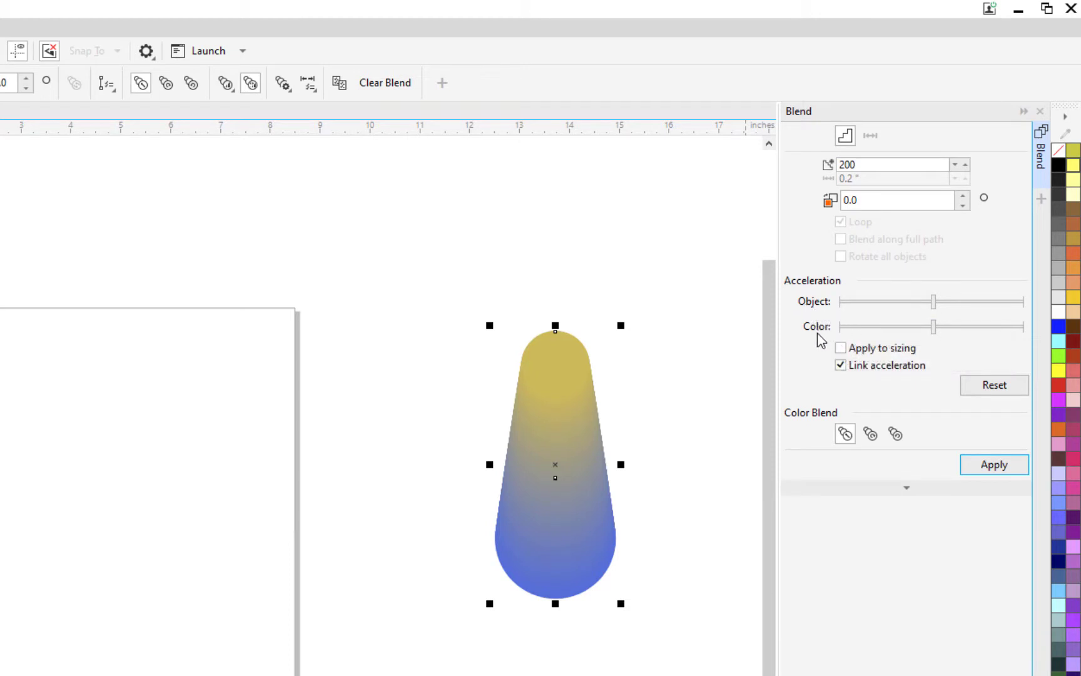
Step: Unlink the accelerations and try lower and higher colour acceleration on the blend
left_click(841, 366)
left_click_drag(933, 326, 898, 335)
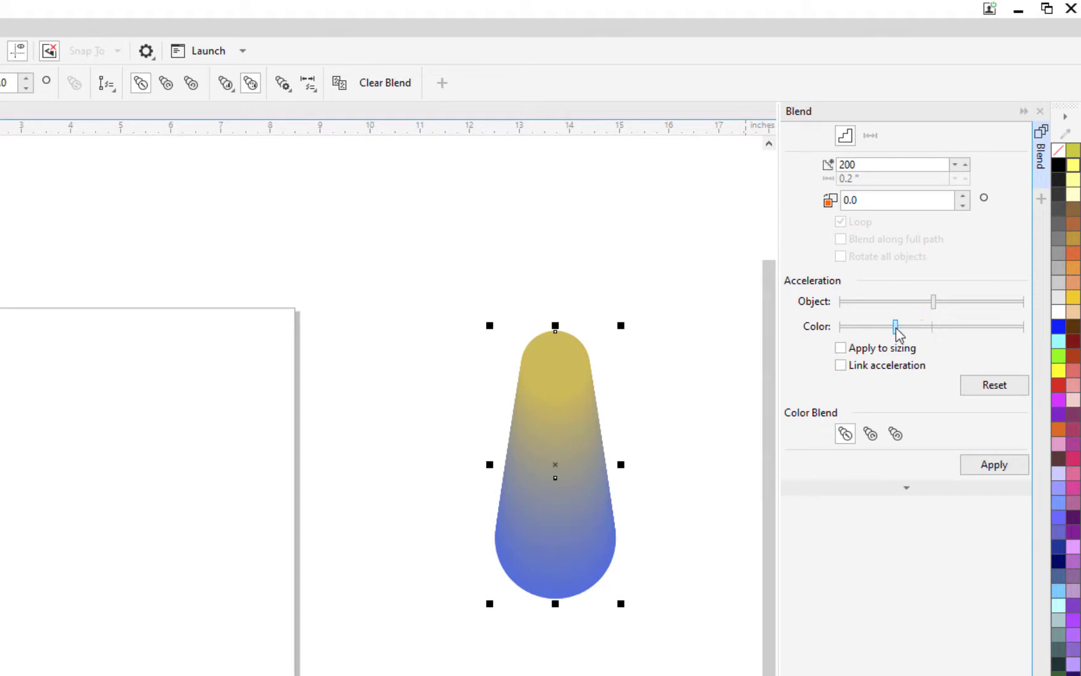
left_click(979, 471)
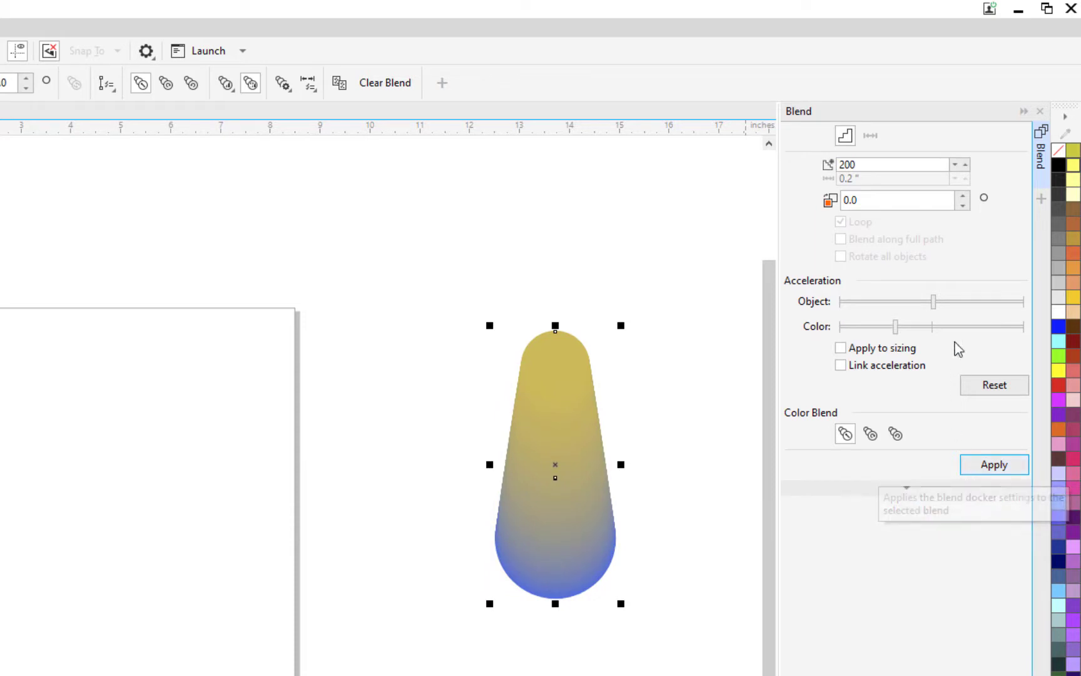
left_click(971, 328)
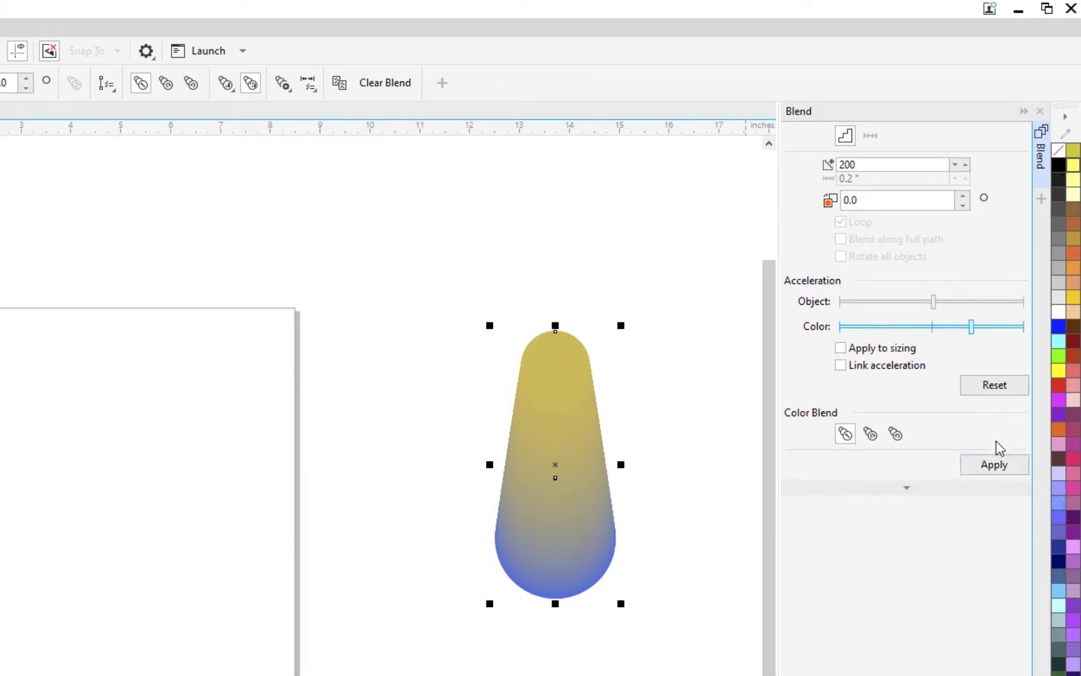
left_click(991, 468)
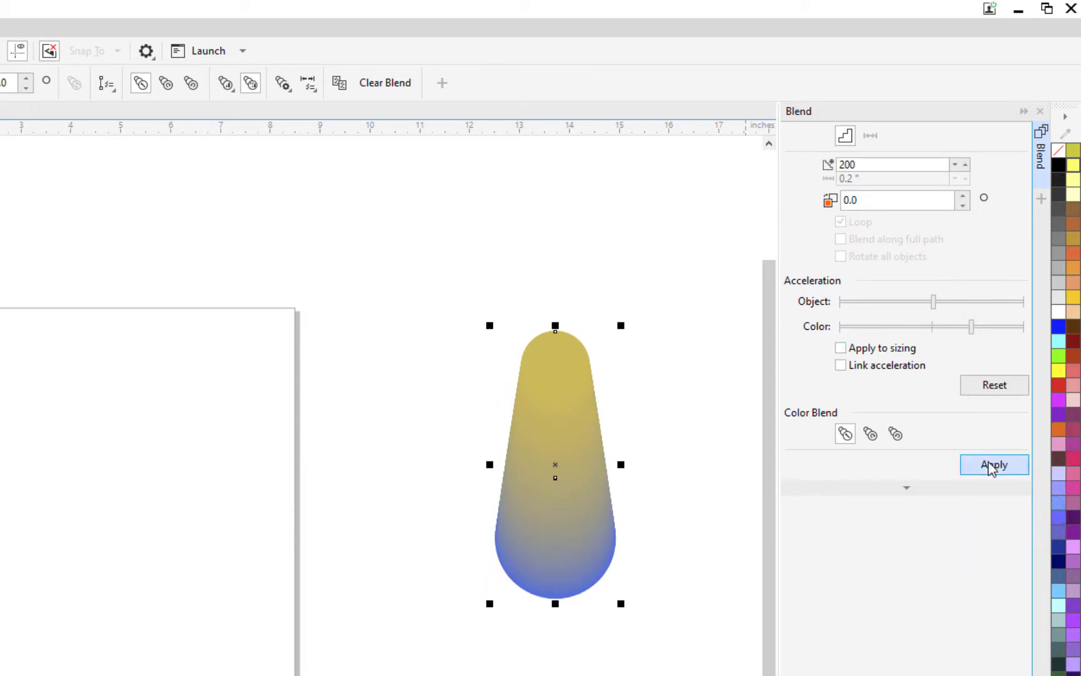
Step: Try lower and higher object acceleration, reset both, then undo the blend
left_click(887, 302)
left_click(985, 463)
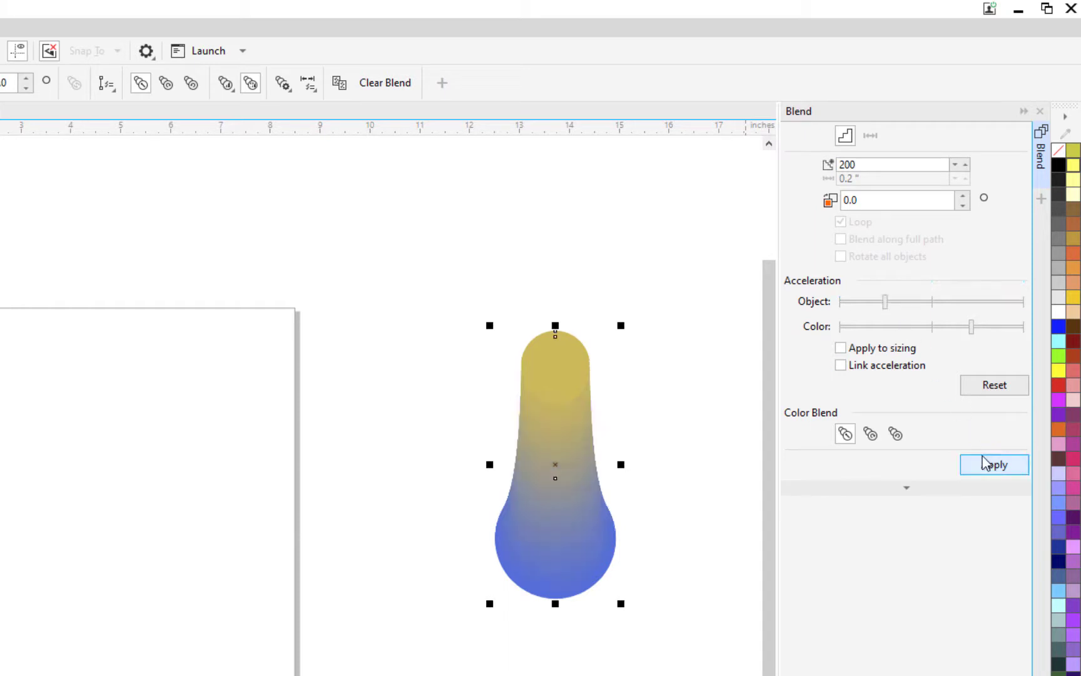
left_click(986, 302)
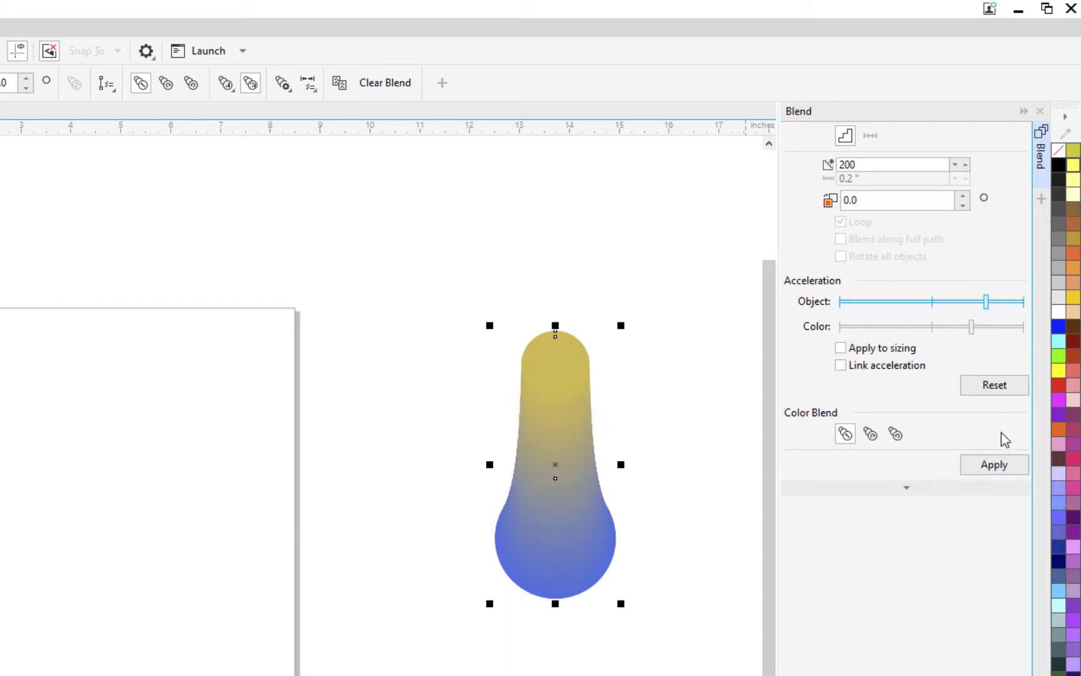
left_click(984, 464)
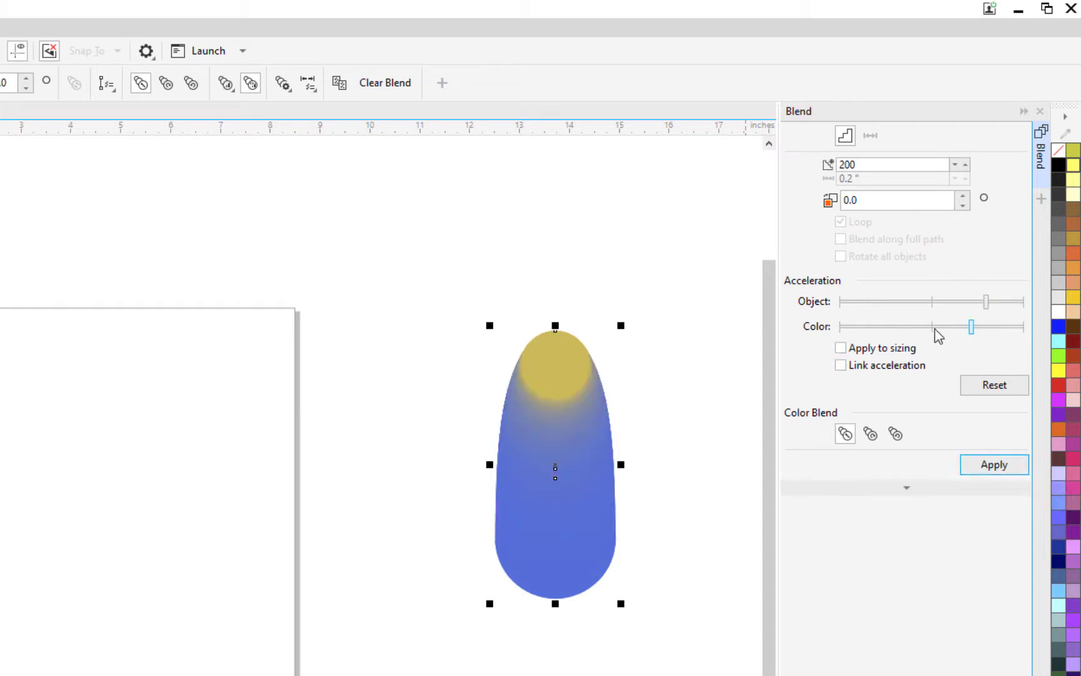
left_click(994, 386)
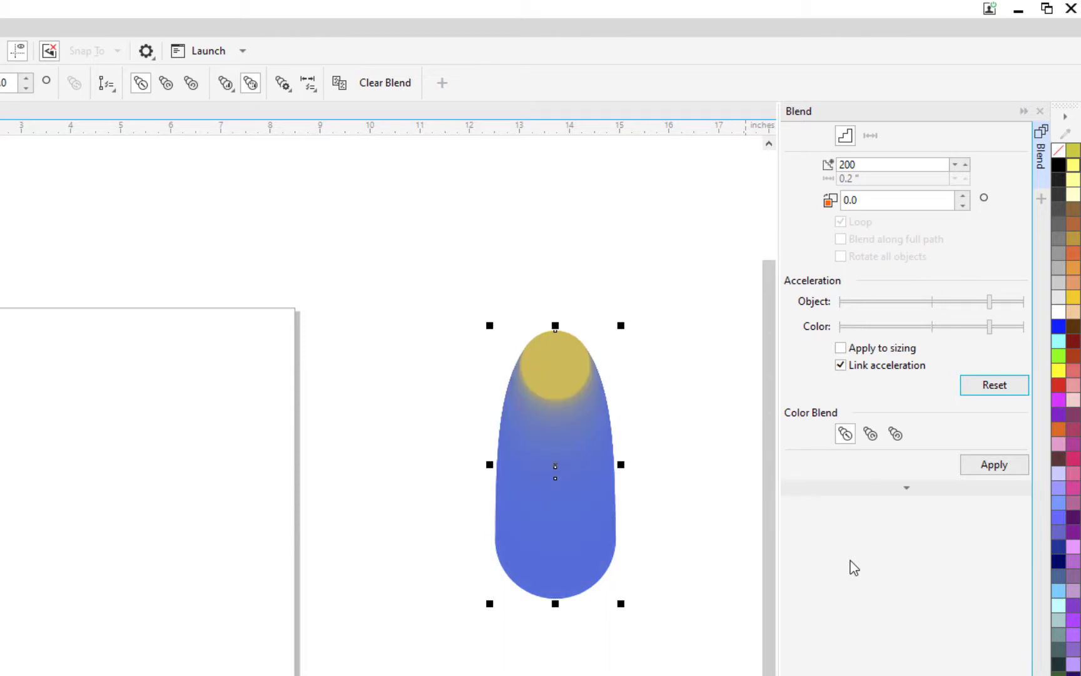
key("ctrl+z")
key("ctrl+z")
key("ctrl+z")
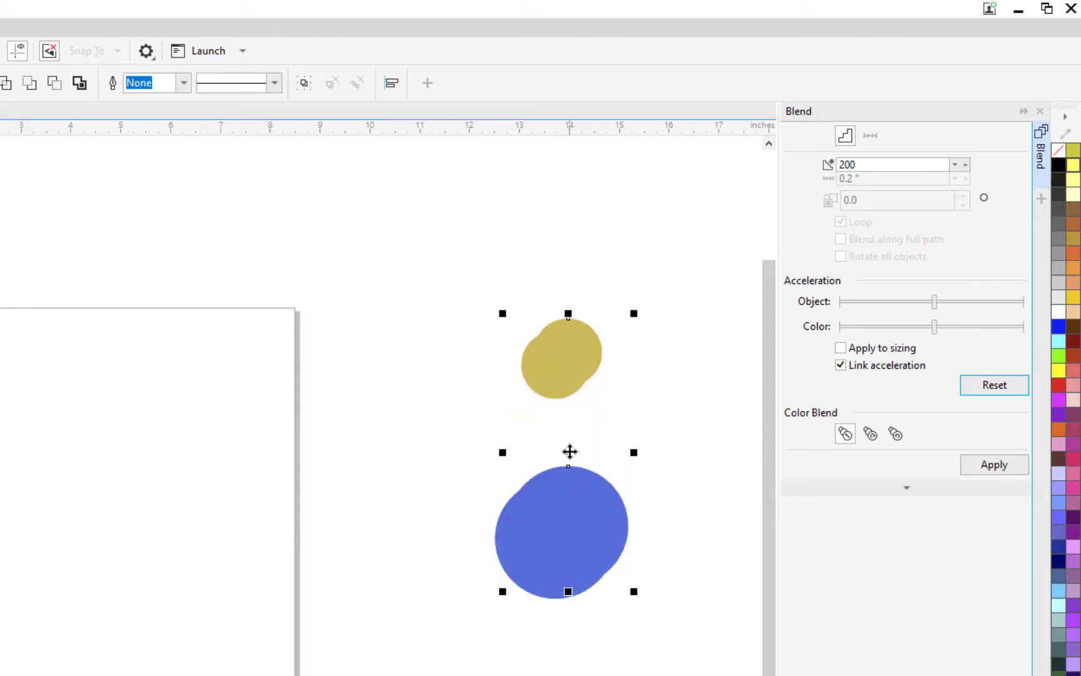
Step: Blend the yellow and blue circles clockwise through green
left_click_drag(570, 452, 0, 519)
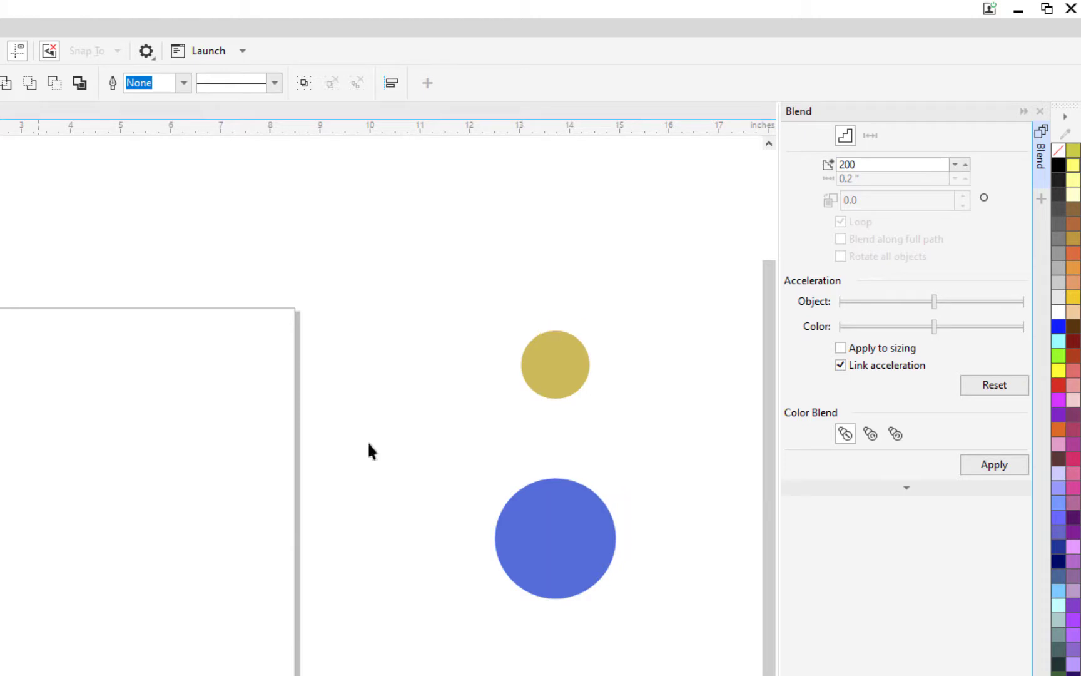
left_click(870, 435)
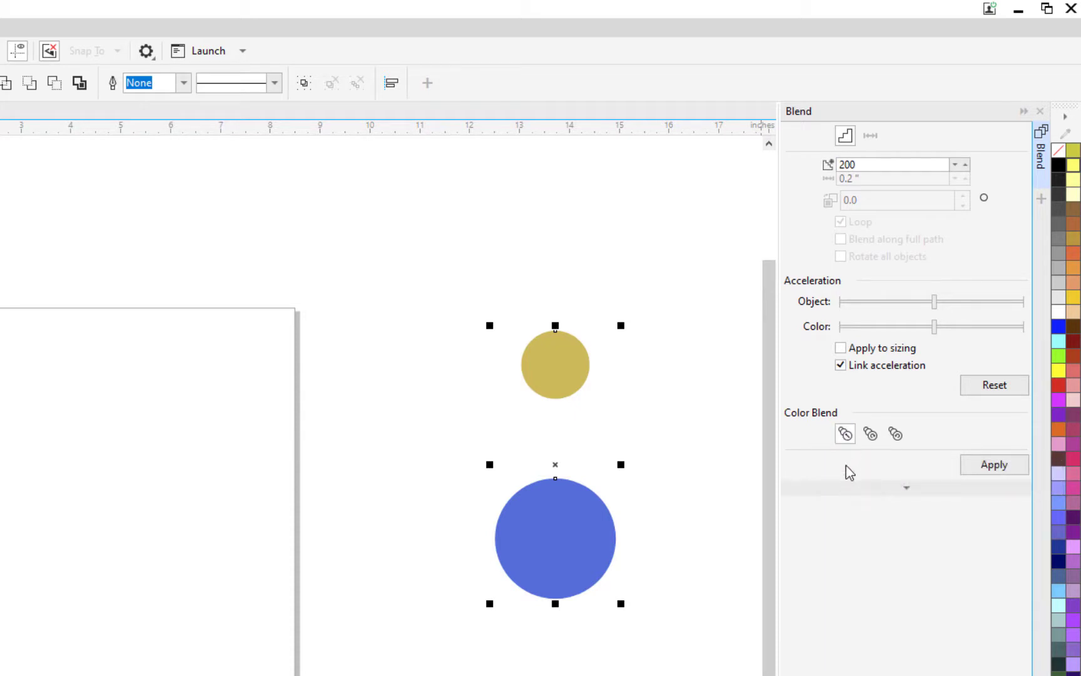
left_click(1006, 467)
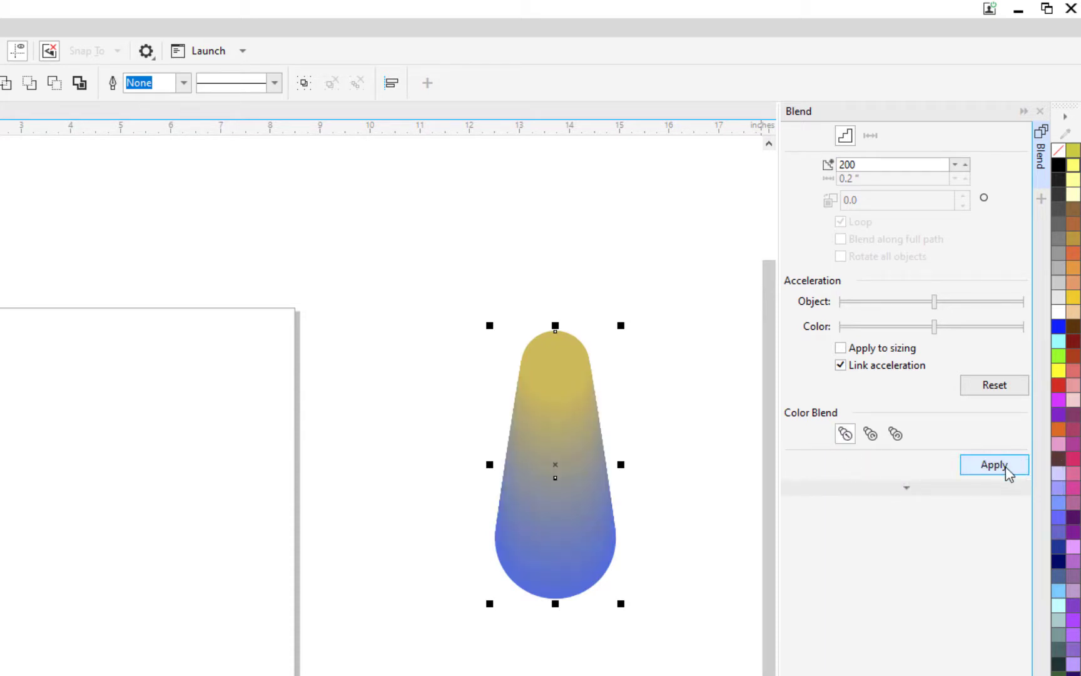
left_click(872, 436)
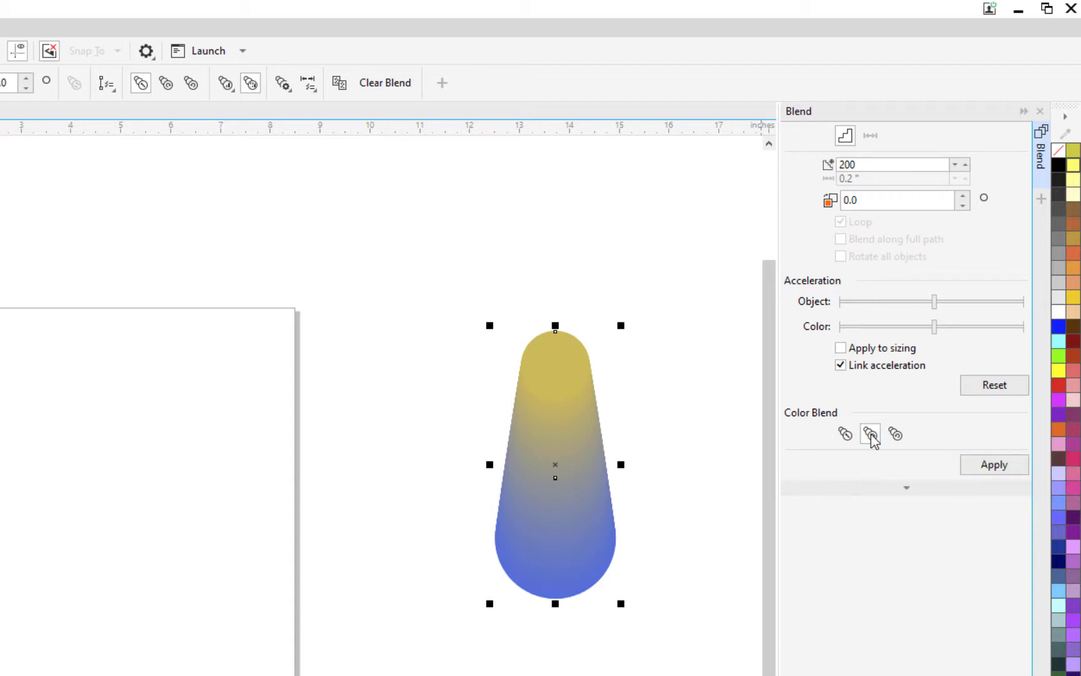
left_click(989, 466)
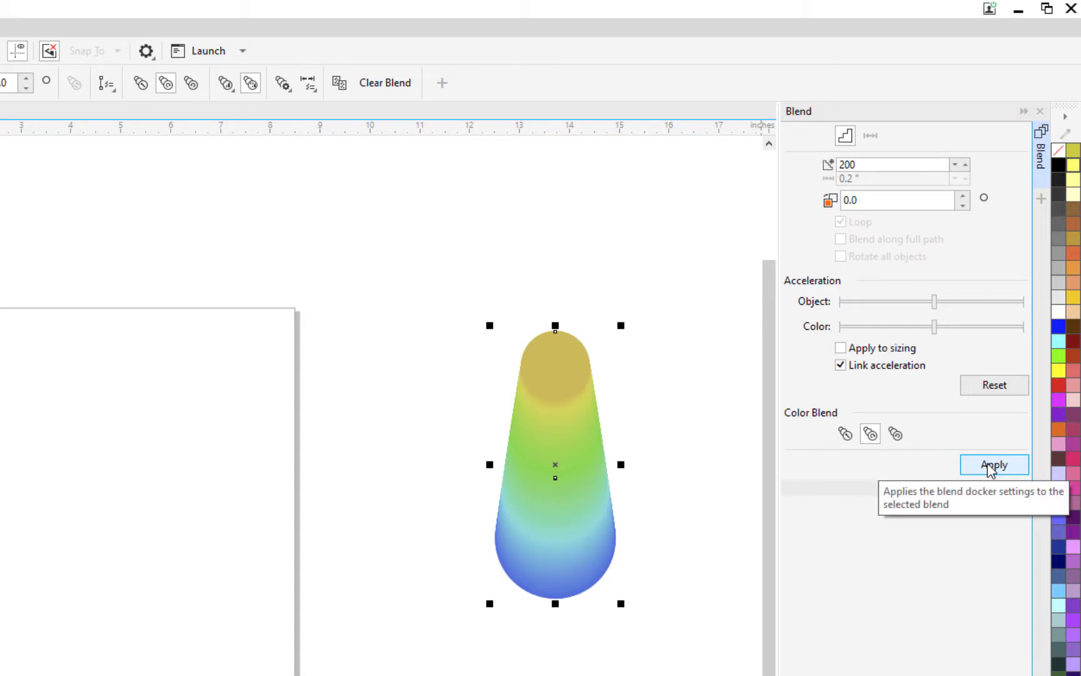
Step: Try lower and higher blend acceleration, return it near the middle, and apply with acceleration unlinked
left_click(880, 326)
left_click(995, 466)
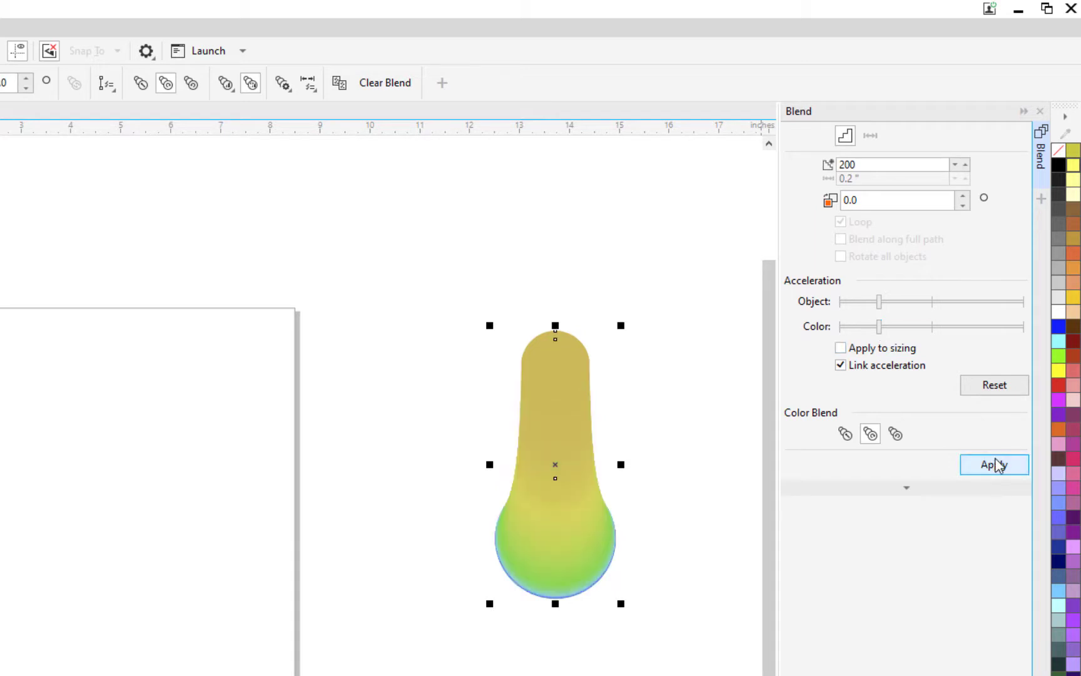
left_click(983, 326)
left_click(989, 466)
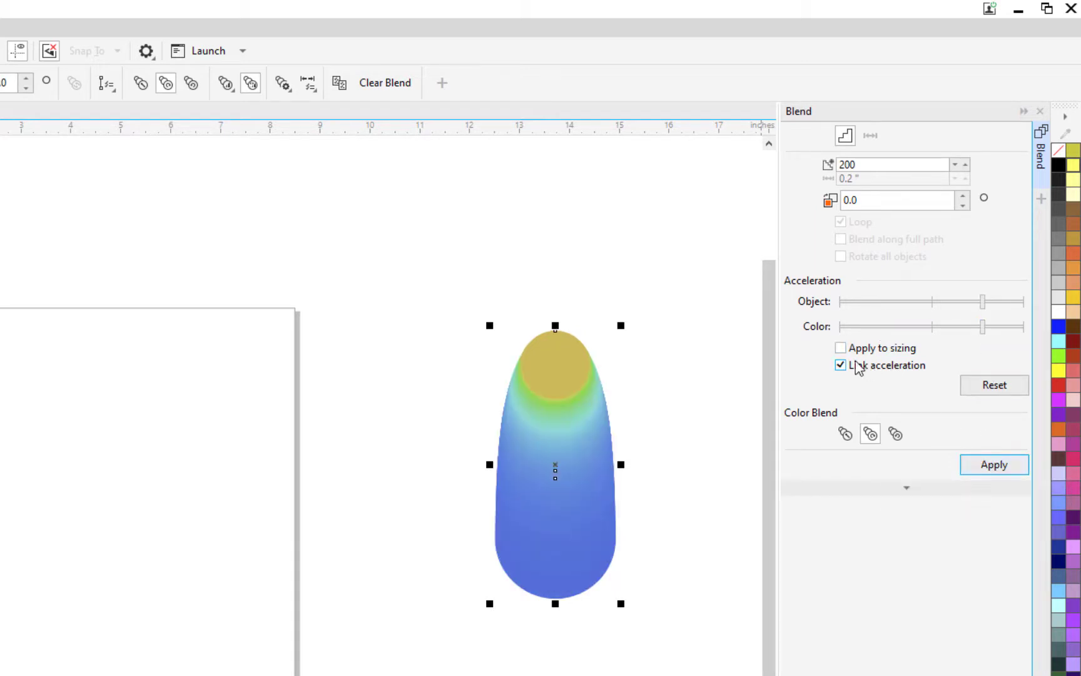
left_click(933, 326)
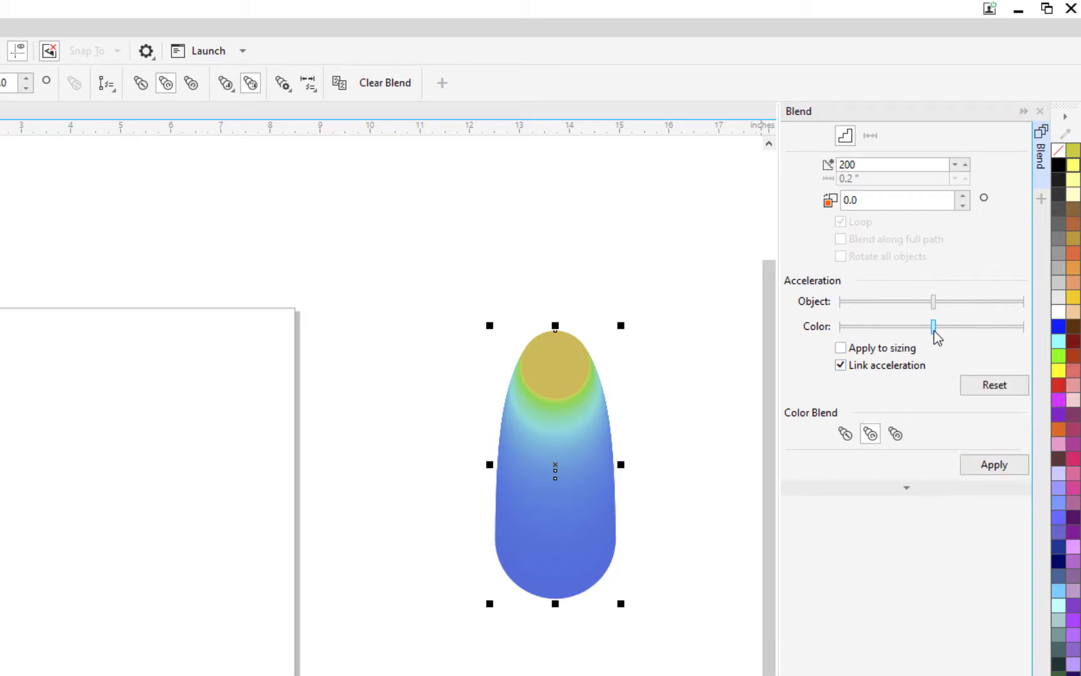
left_click(842, 368)
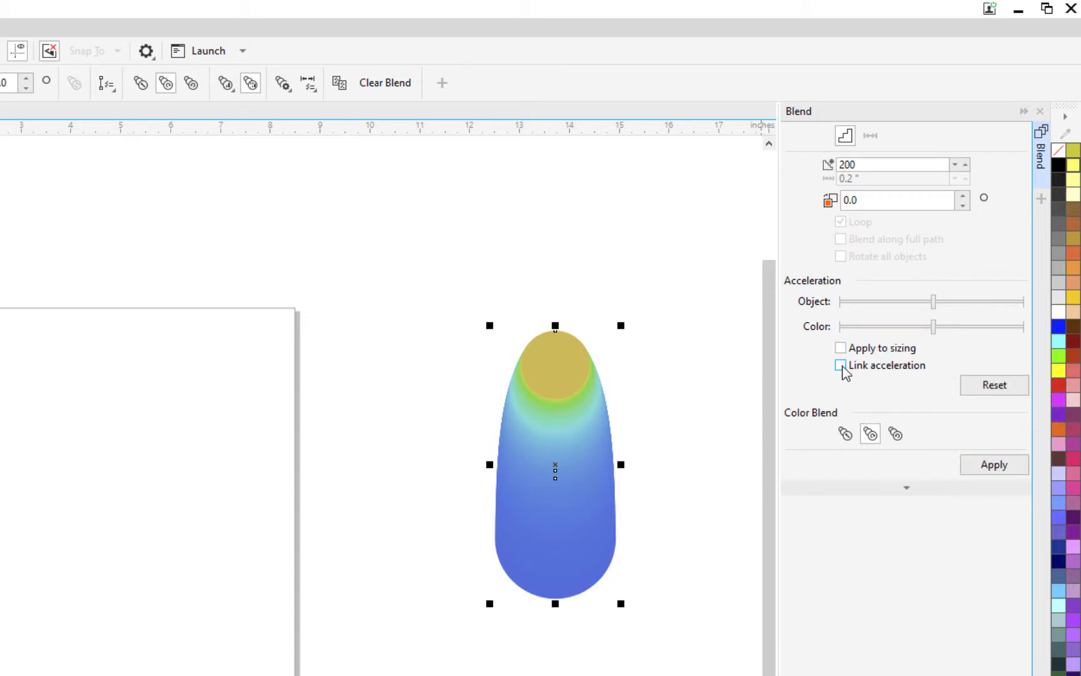
left_click(994, 466)
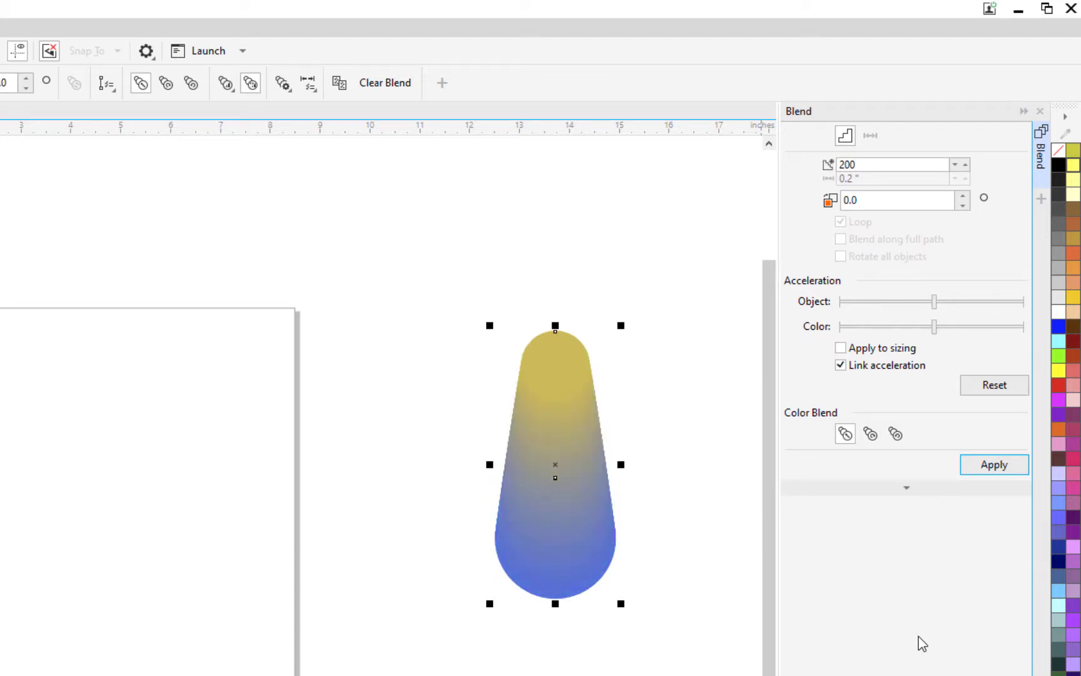
Step: Undo the blend and reapply it as a counterclockwise blend through red and magenta
key("ctrl+z")
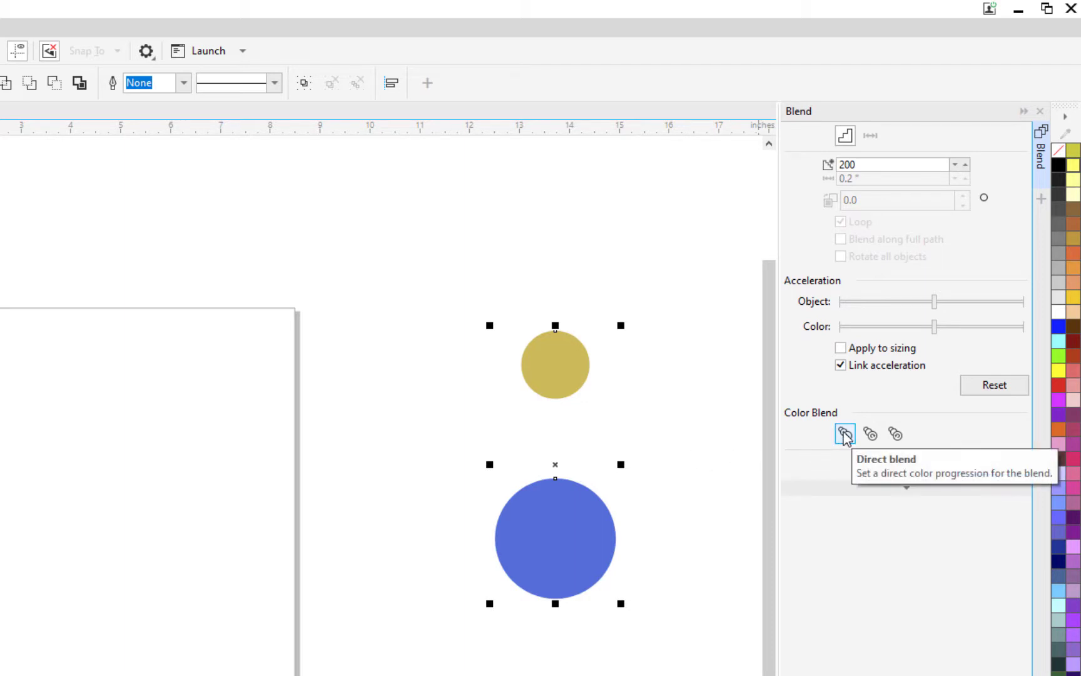
left_click(990, 465)
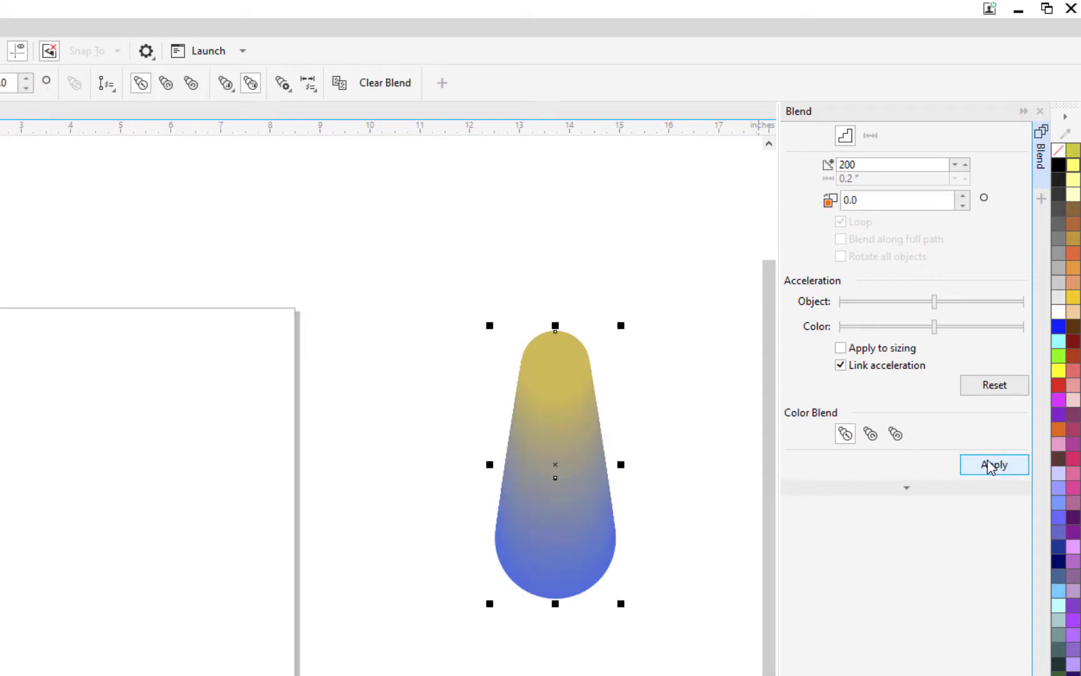
left_click(899, 432)
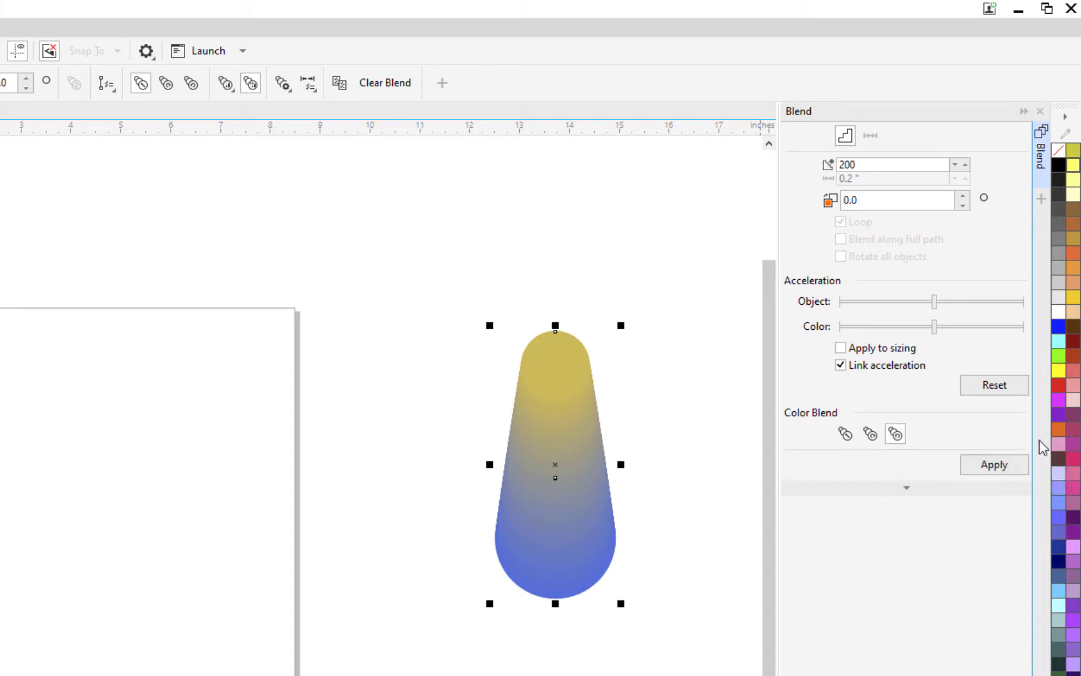
left_click(985, 469)
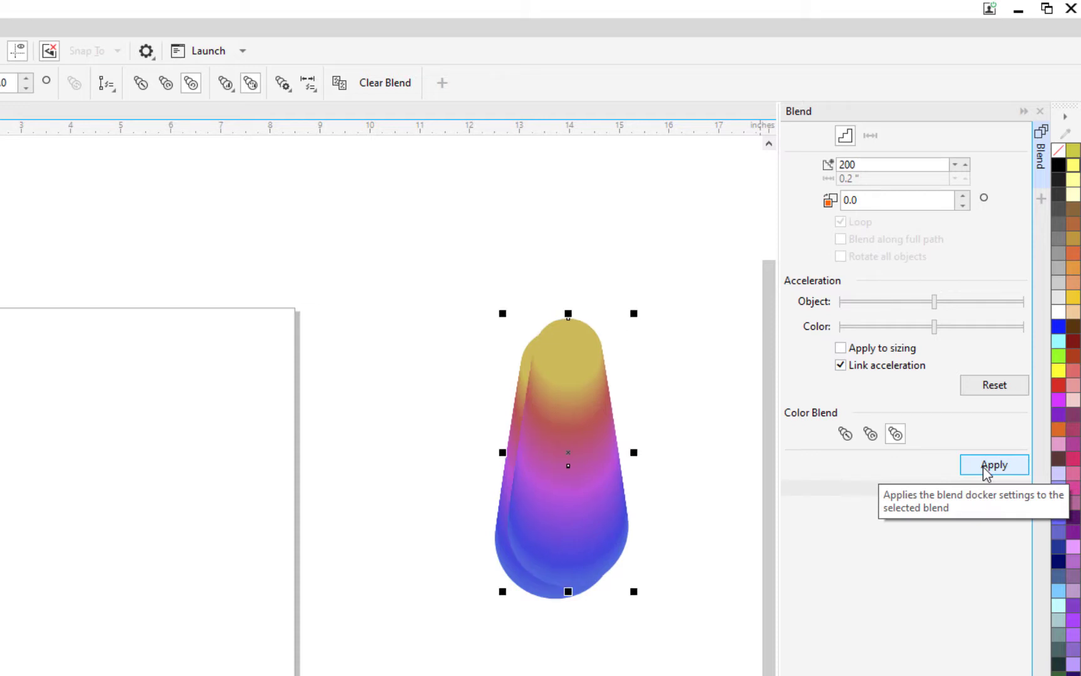
Step: Copy the counterclockwise blend to the left and switch the right blend to clockwise
left_click_drag(566, 416, 268, 446)
left_click(555, 468)
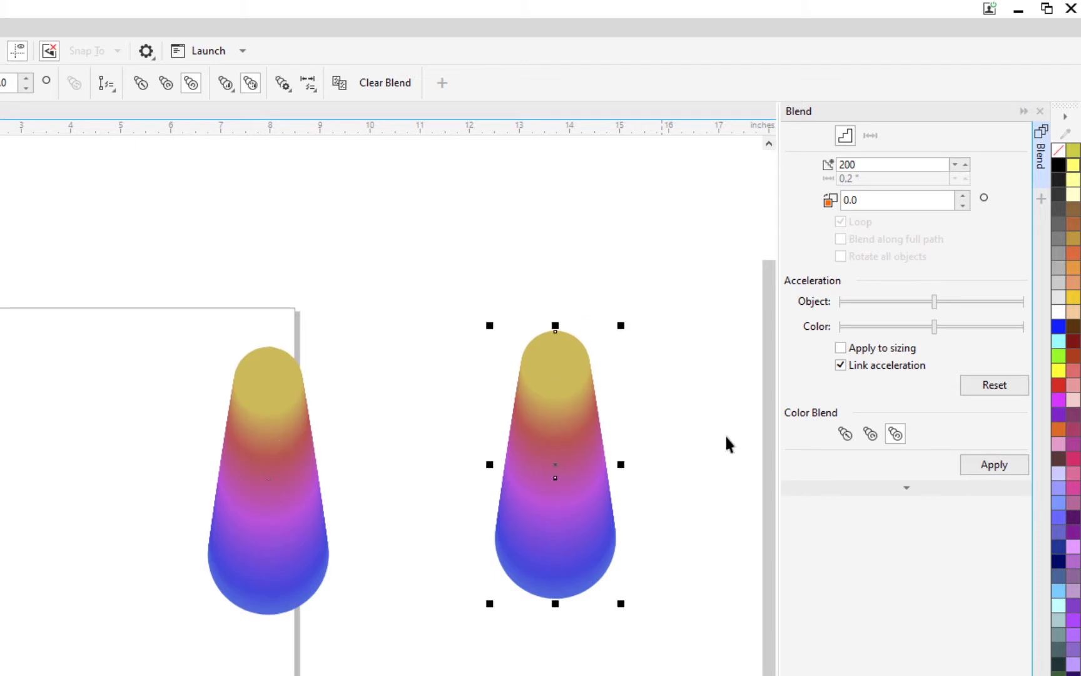
left_click_drag(240, 464, 361, 454)
left_click(537, 470)
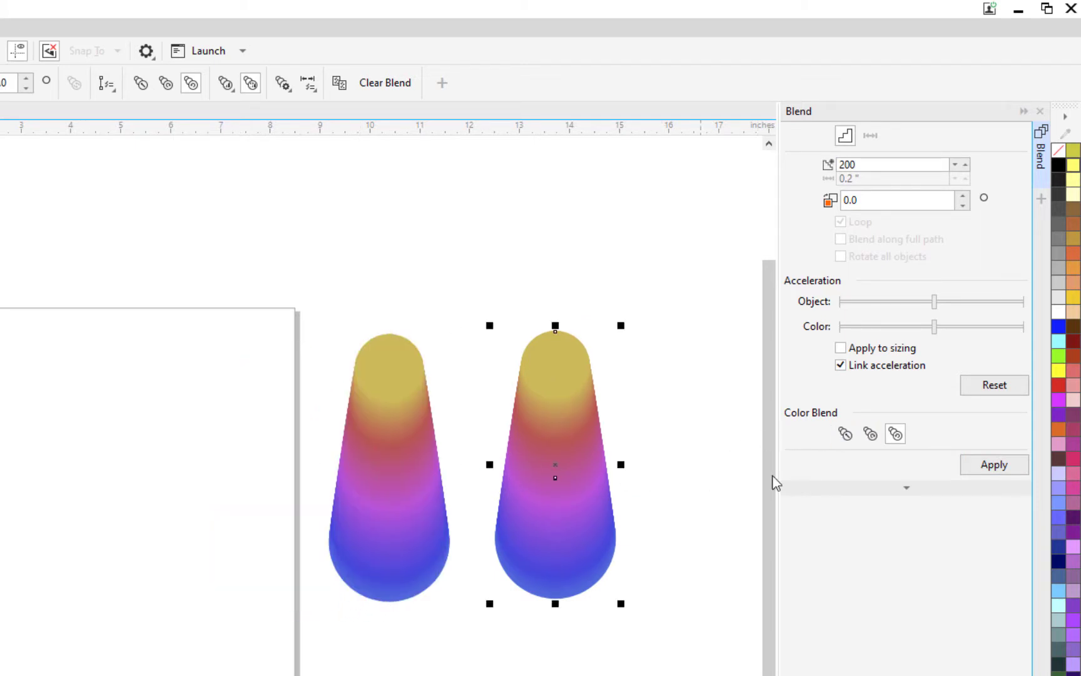
left_click(869, 434)
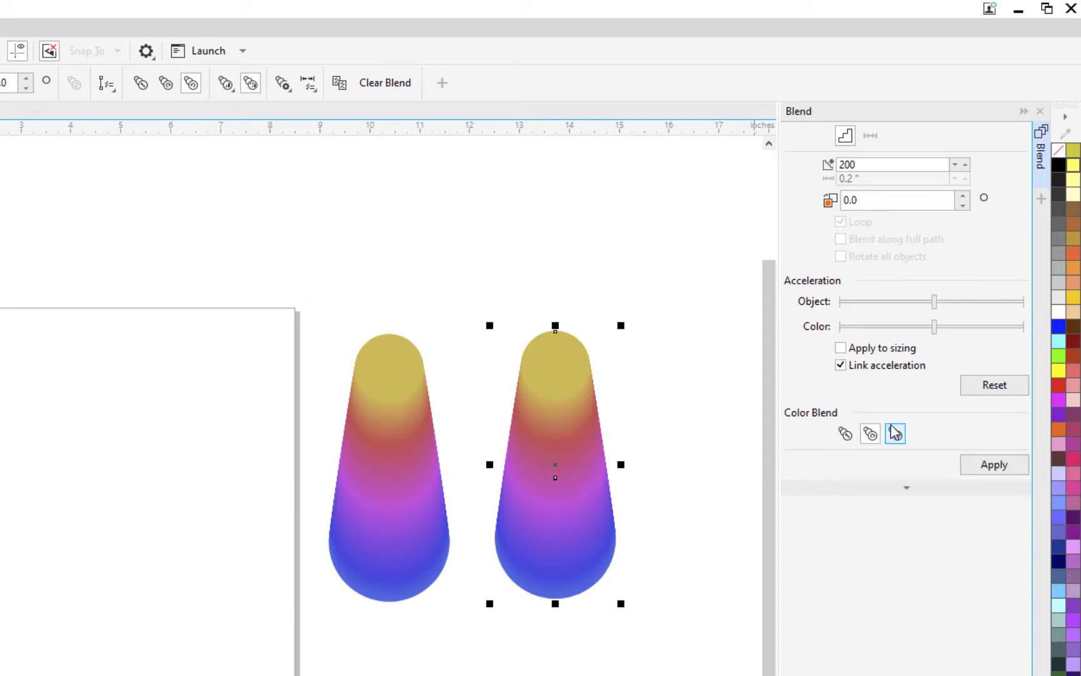
left_click(1011, 463)
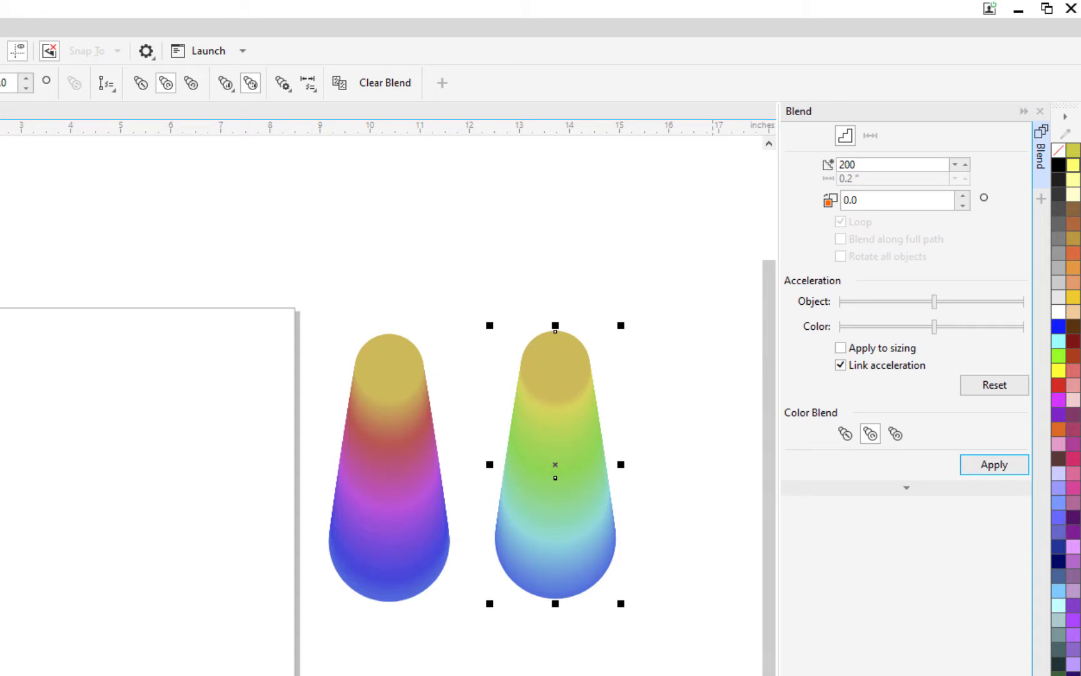
Step: Copy the blend further right and make that copy a direct yellow-to-blue blend
mouse_move(554, 476)
left_mouse_down()
mouse_move(596, 437)
mouse_move(663, 442)
mouse_move(547, 493)
left_mouse_up()
left_click(653, 496)
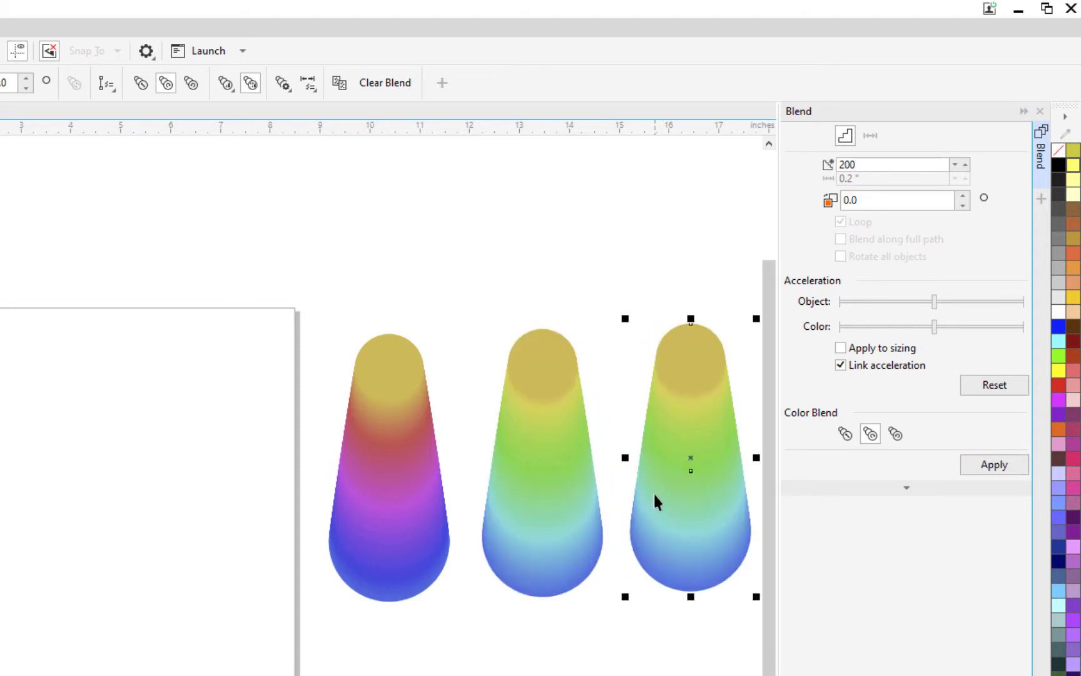
left_click(845, 434)
left_click(993, 465)
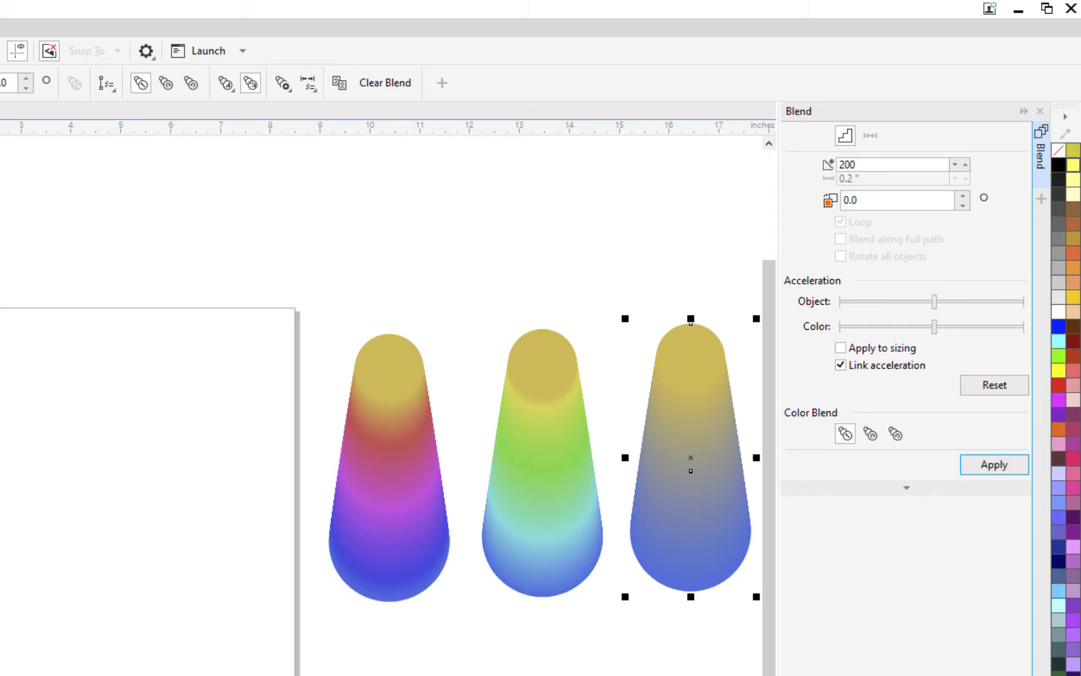
key("Escape")
key("F8")
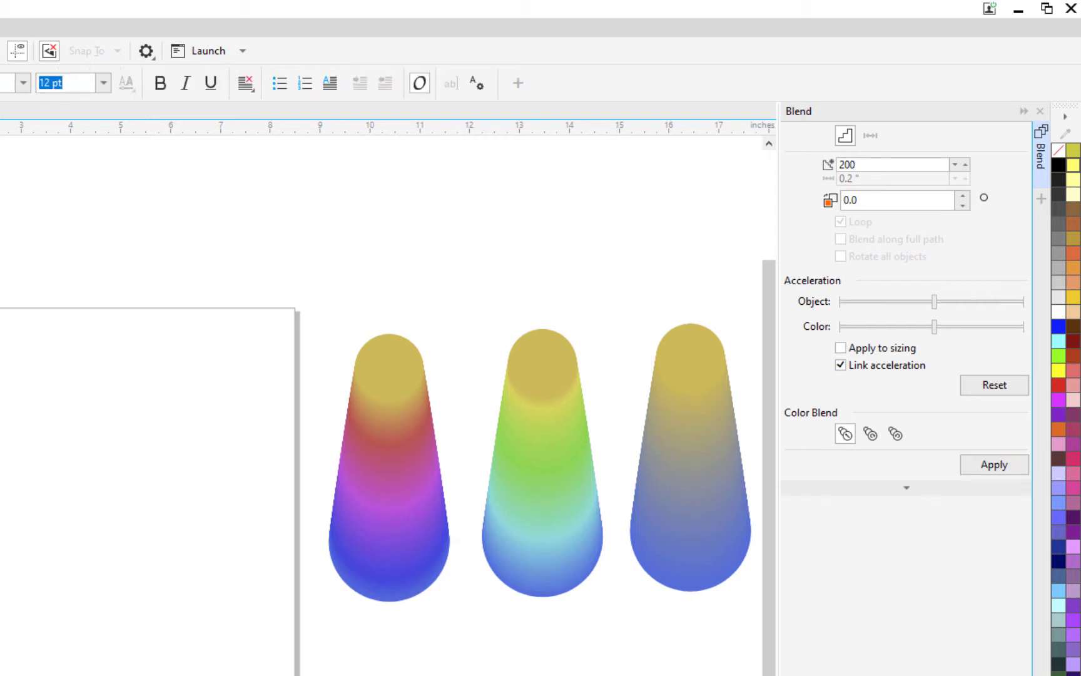